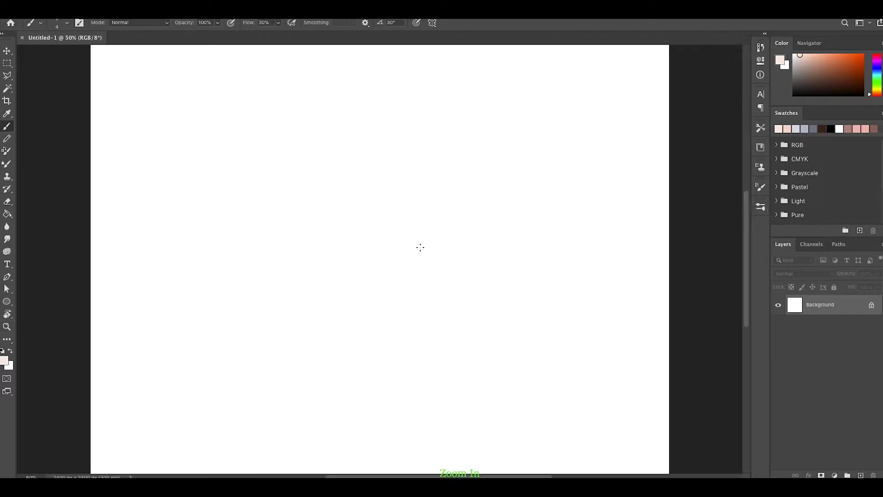
Step: View the canvas at 100% with the Navigator shown, and set a larger black brush
key("ctrl+plus")
key("ctrl+plus")
key("ctrl+plus")
left_click(810, 43)
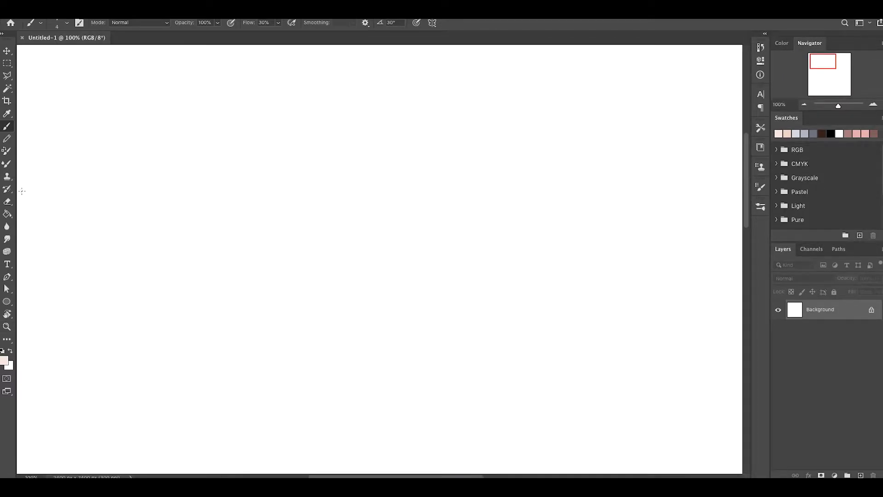
key("d")
key("bracketright")
key("bracketright")
key("bracketright")
Step: Draw the dome outline, the wall box and zigzag staircases on both sides
mouse_move(90, 130)
left_mouse_down()
mouse_move(137, 81)
mouse_move(192, 125)
left_mouse_up()
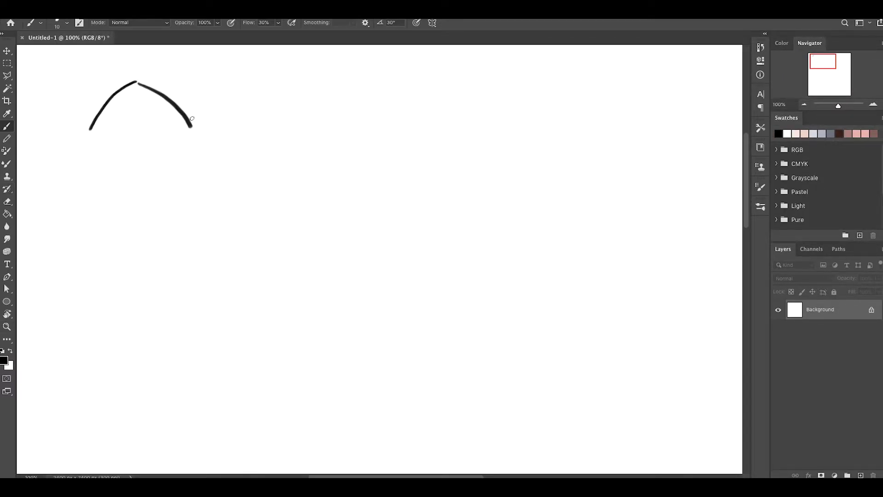
left_click_drag(90, 132, 208, 180)
left_click_drag(90, 132, 65, 175)
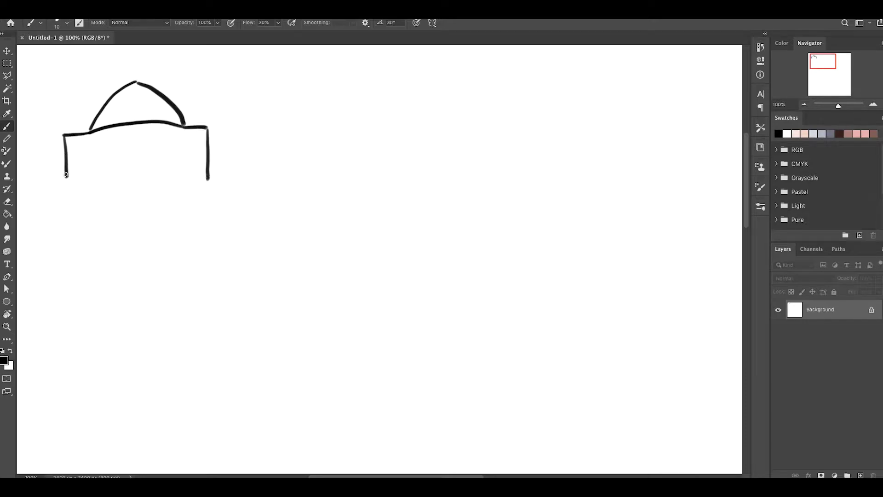
left_click_drag(208, 180, 66, 186)
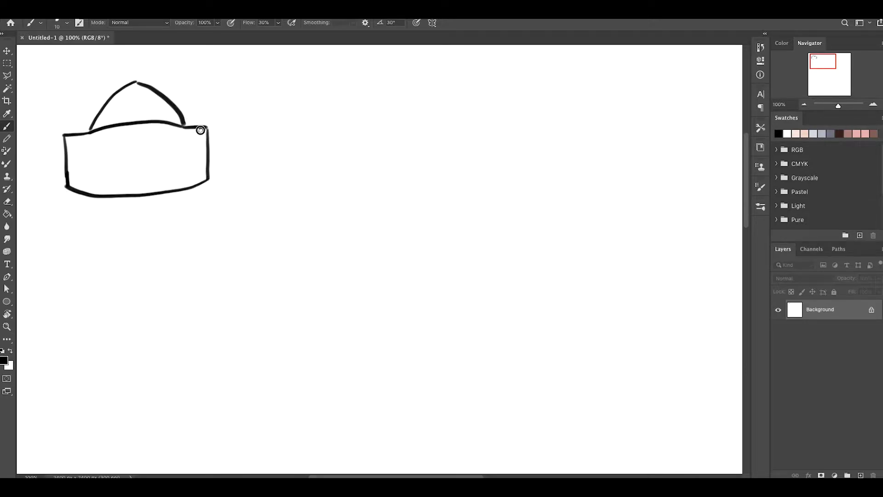
left_click_drag(201, 130, 162, 189)
left_click_drag(72, 138, 114, 189)
Step: Show the rulers and double the zigzag staircases, adding inner detail strokes
key("ctrl+r")
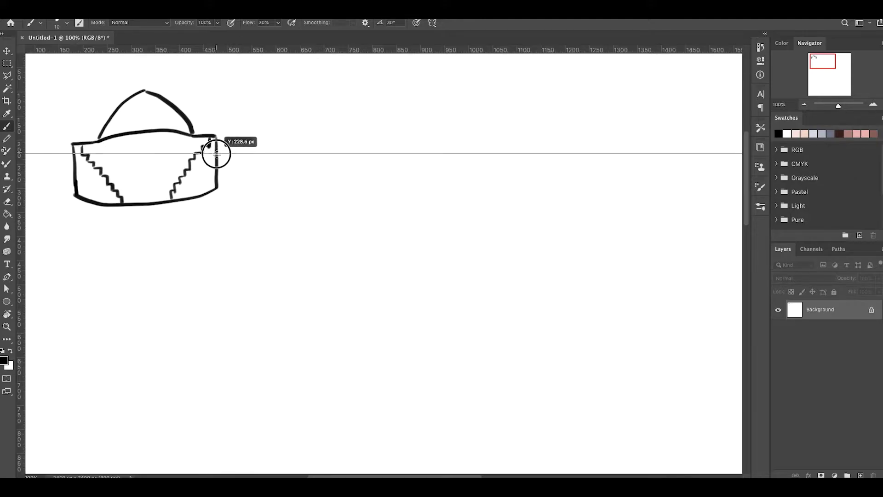
mouse_move(88, 155)
left_mouse_down()
mouse_move(104, 154)
mouse_move(132, 201)
left_mouse_up()
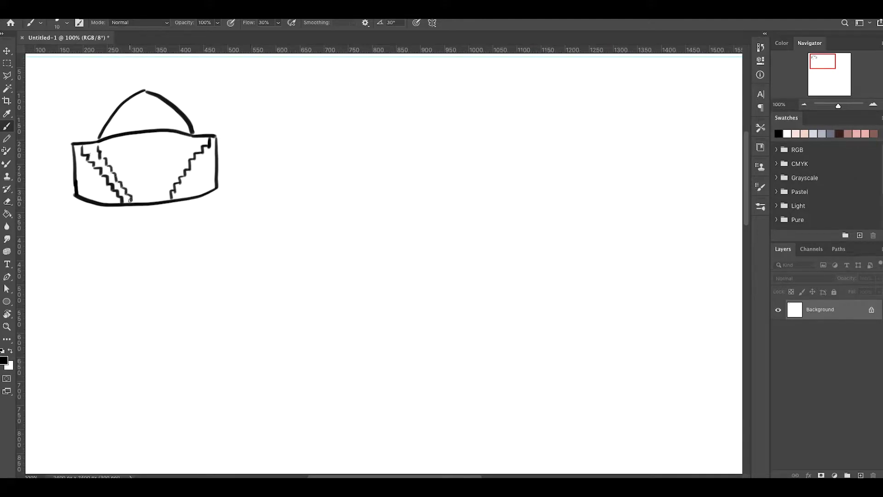
left_click_drag(203, 137, 165, 198)
key("bracketleft")
key("bracketleft")
key("bracketleft")
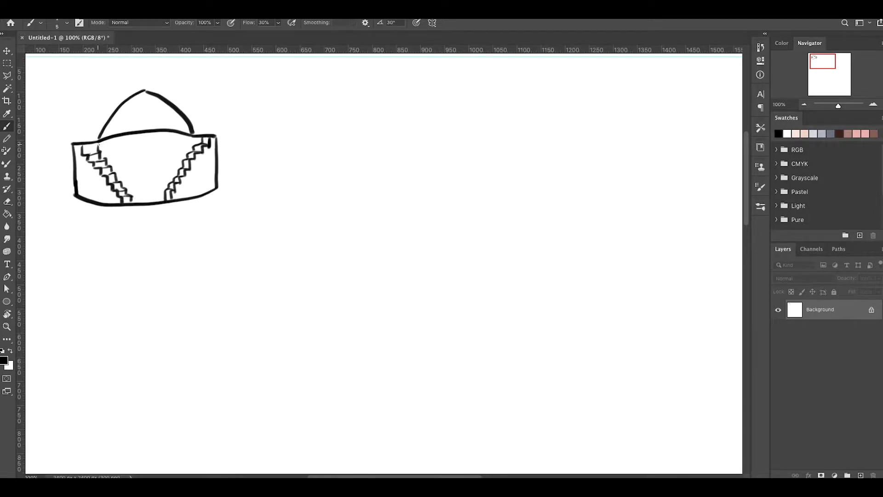
key("bracketright")
key("bracketright")
Step: Draw the central doorway's frame with lintel, posts and crossbar
left_click_drag(129, 155, 167, 155)
left_click_drag(138, 191, 134, 202)
left_click_drag(137, 159, 137, 189)
mouse_move(137, 188)
left_mouse_down()
mouse_move(158, 189)
mouse_move(159, 157)
left_mouse_up()
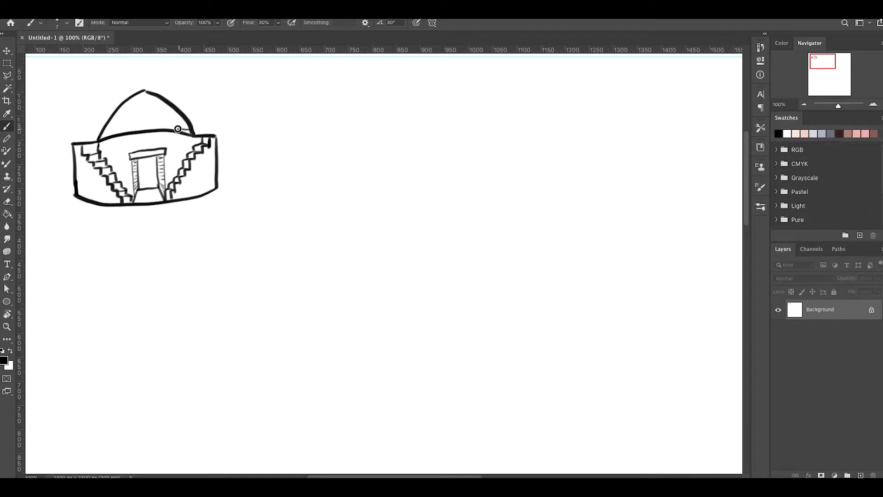
Step: Hatch the dome from its base band up to the peak
left_click_drag(177, 129, 118, 132)
mouse_move(170, 124)
left_mouse_down()
mouse_move(102, 135)
mouse_move(133, 122)
mouse_move(110, 116)
left_mouse_up()
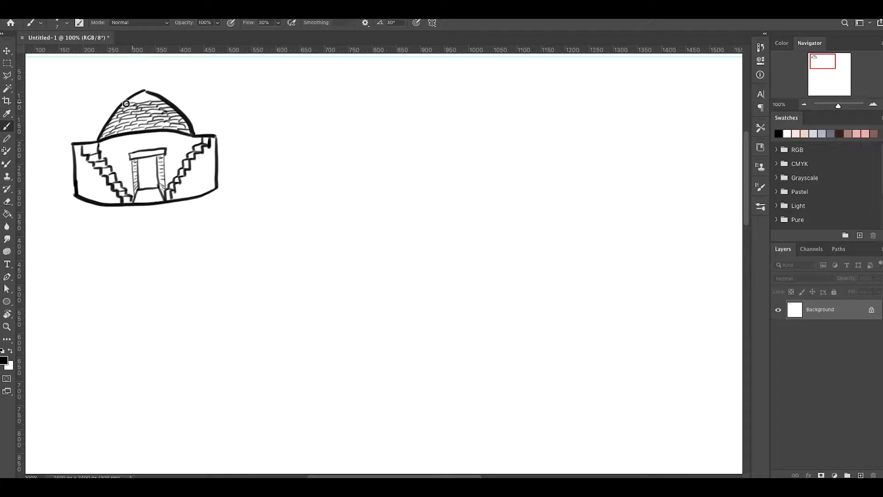
left_click_drag(157, 100, 123, 106)
left_click_drag(153, 94, 132, 98)
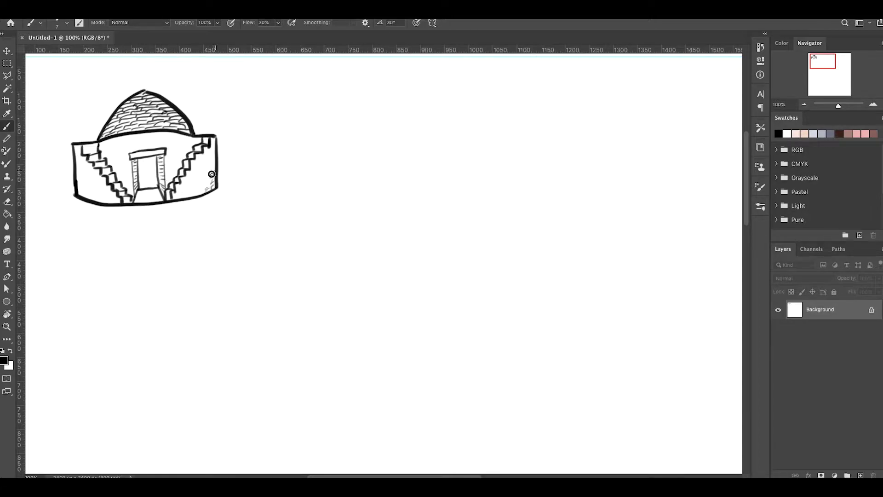
Step: Scribble stone texture over the right and left walls and beside the door
left_click_drag(205, 169, 205, 149)
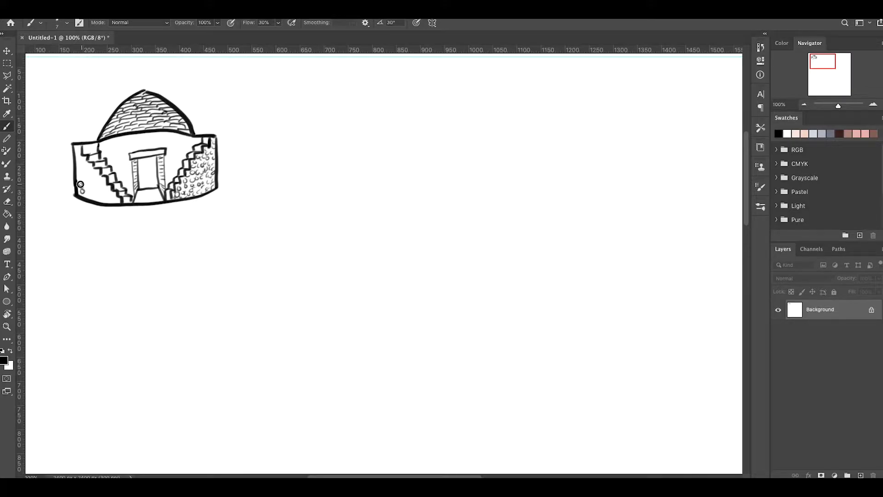
left_click_drag(80, 184, 102, 199)
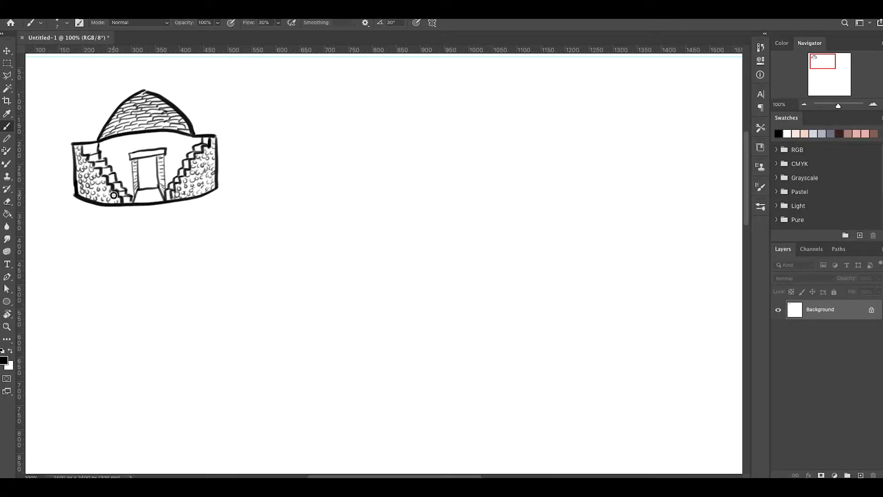
left_click_drag(196, 136, 166, 169)
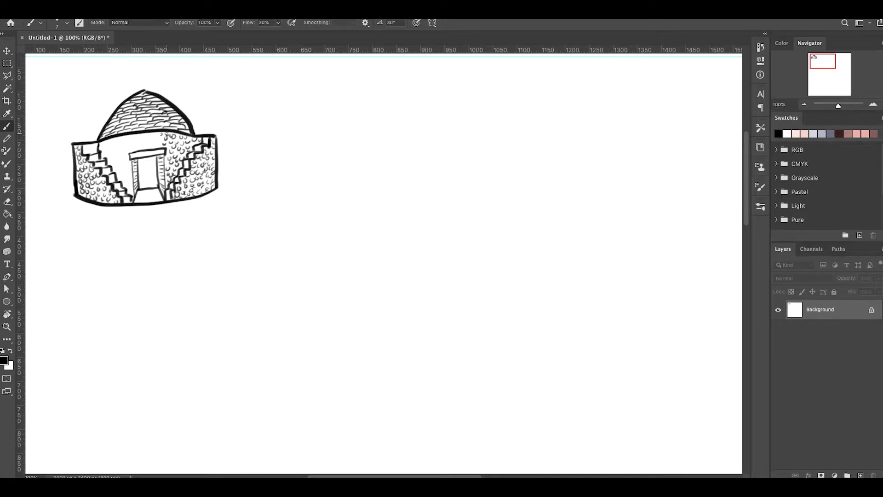
mouse_move(101, 141)
left_mouse_down()
mouse_move(122, 150)
mouse_move(120, 169)
left_mouse_up()
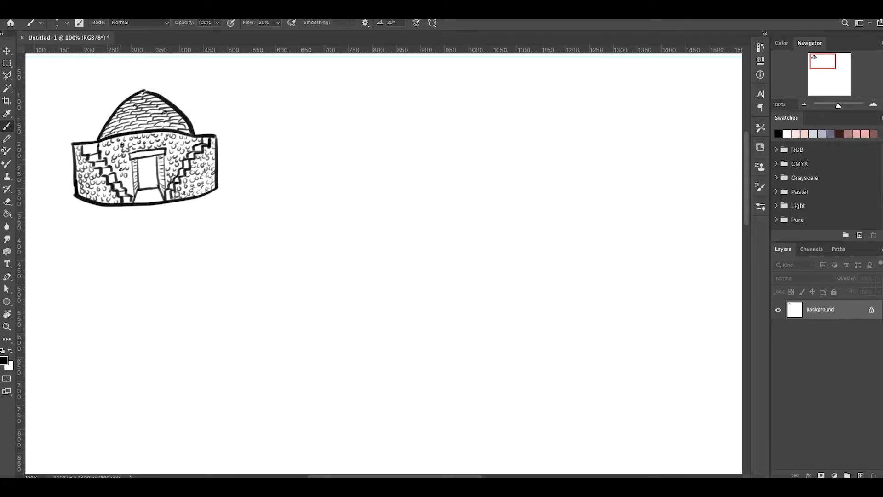
Step: Set up a soft grey shading brush at 66% opacity
left_click(760, 186)
left_click(532, 83)
left_click(822, 133)
key("6")
key("6")
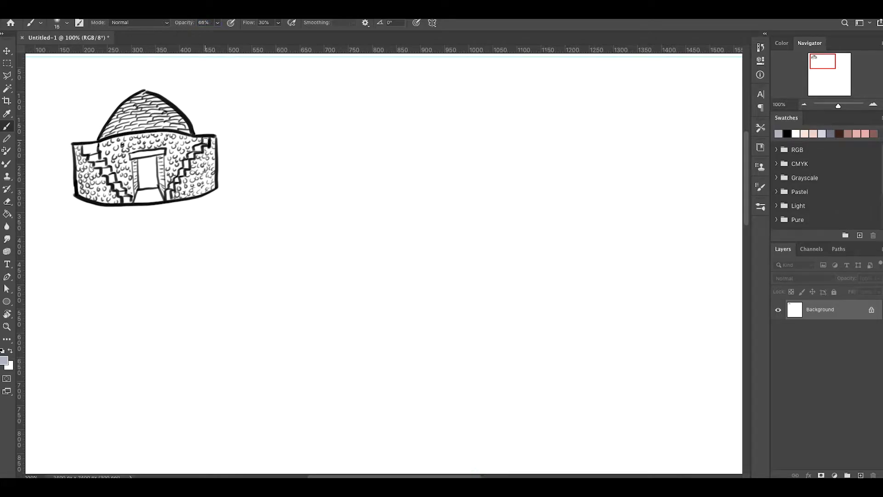
Step: Unlock Background, add a white-filled bottom layer and place the shading layer under the ink
left_click(871, 310)
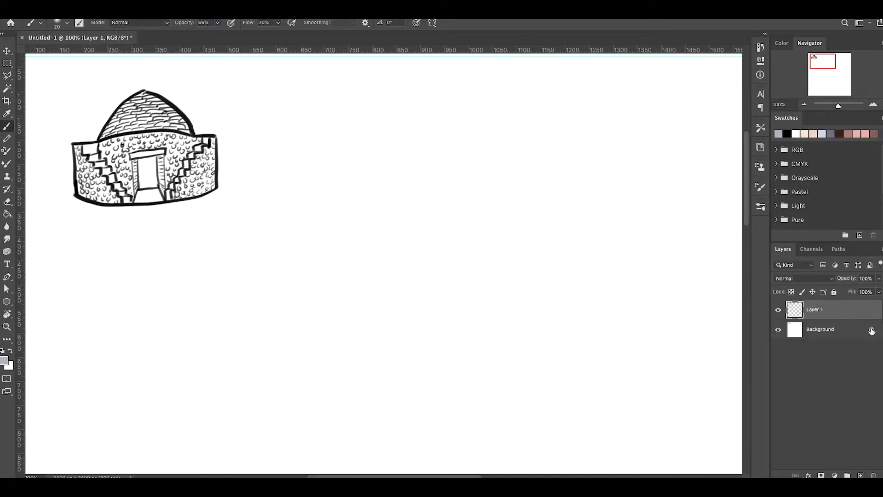
key("ctrl+shift+alt+n")
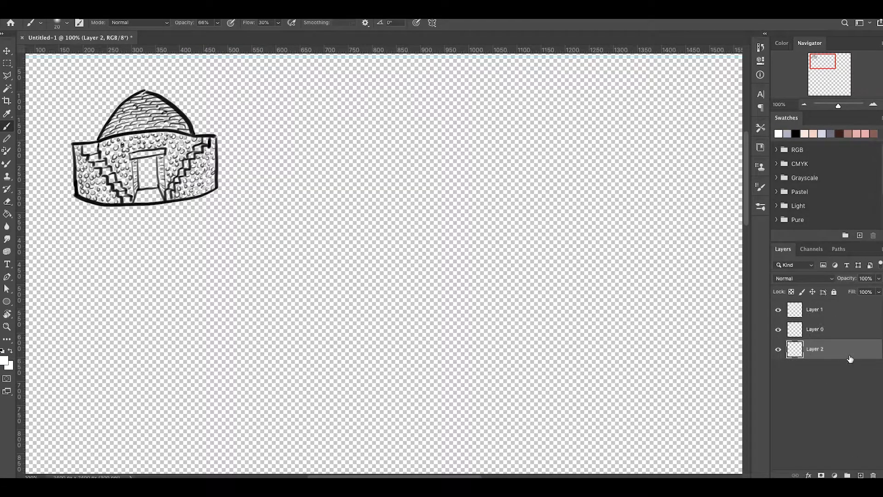
key("g")
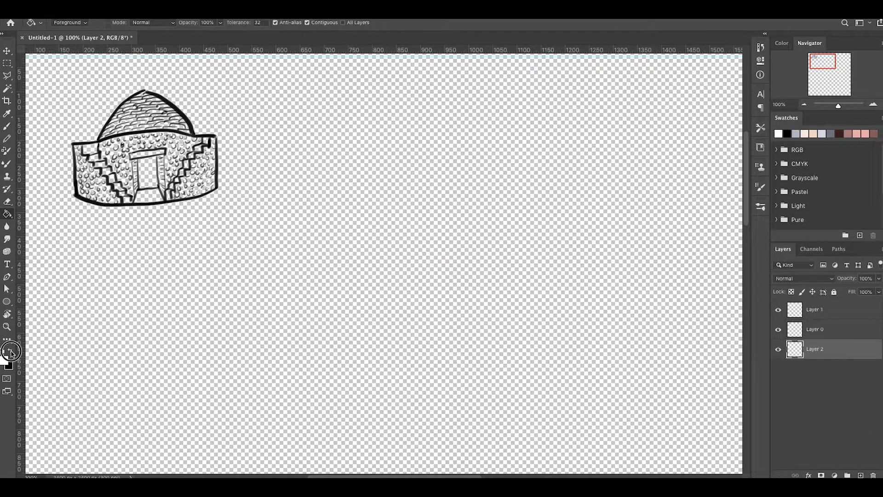
key("alt+BackSpace")
left_click_drag(814, 309, 836, 332)
Step: Shade both staircases grey and undo the unwanted doorway shading
key("b")
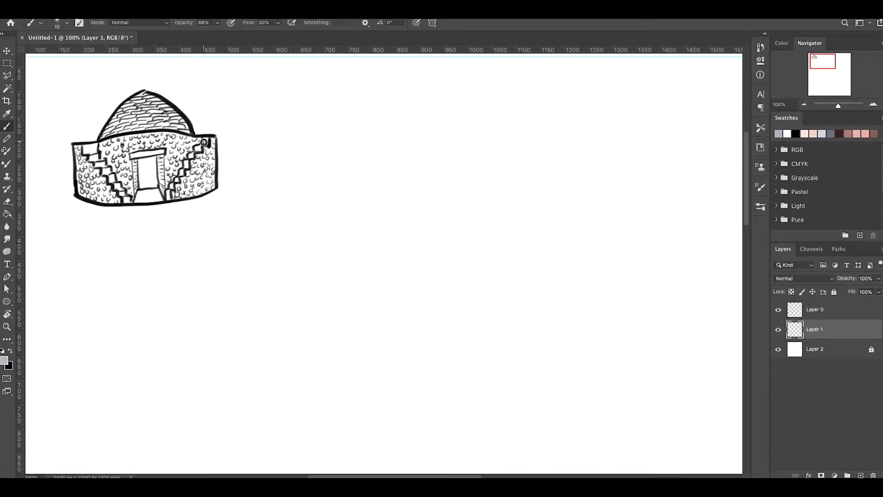
key("x")
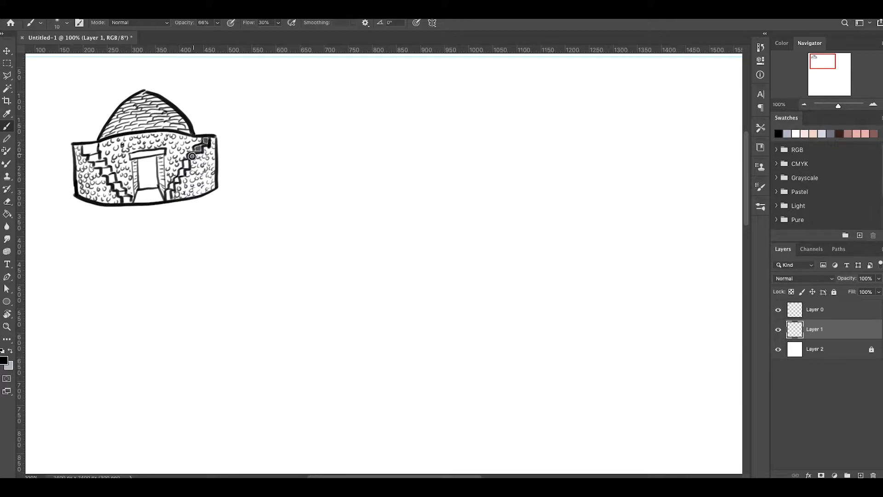
left_click_drag(192, 156, 167, 197)
mouse_move(95, 145)
left_mouse_down()
mouse_move(118, 187)
mouse_move(161, 170)
mouse_move(148, 175)
mouse_move(155, 182)
mouse_move(147, 197)
left_mouse_up()
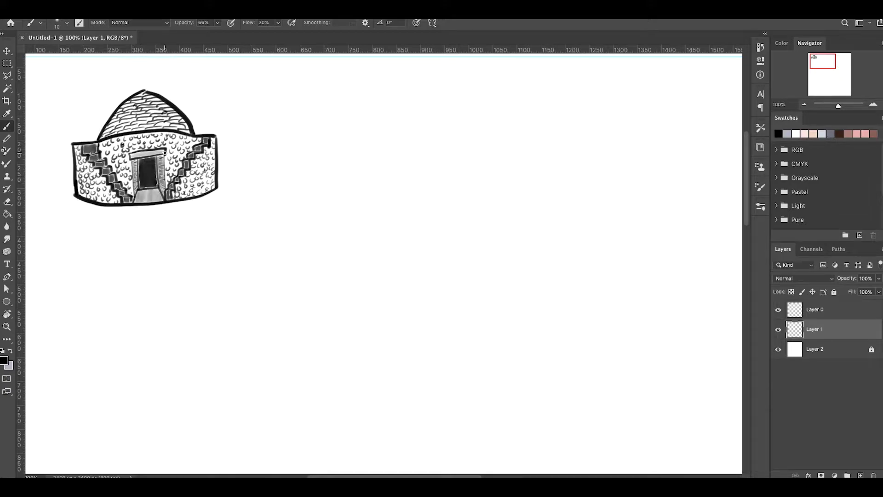
key("ctrl+z")
key("ctrl+z")
Step: Group the domed building's layers as Group 1 and start a new group with a layer
key("ctrl+g")
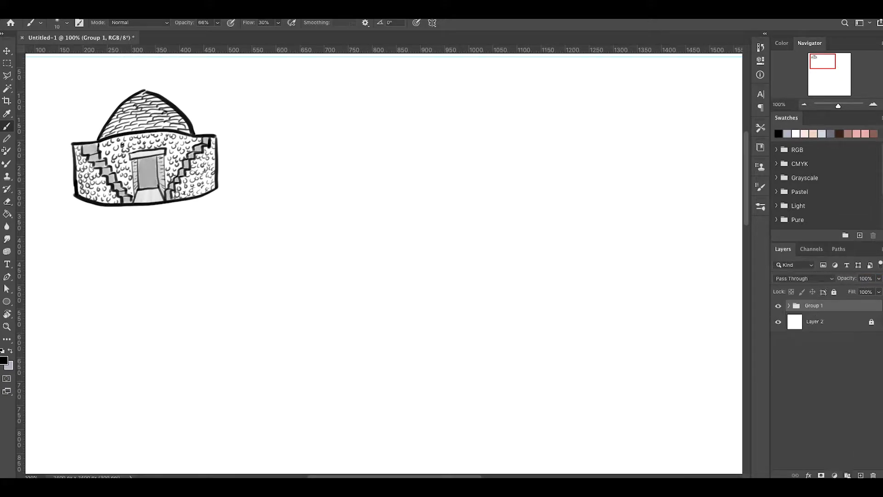
left_click(848, 475)
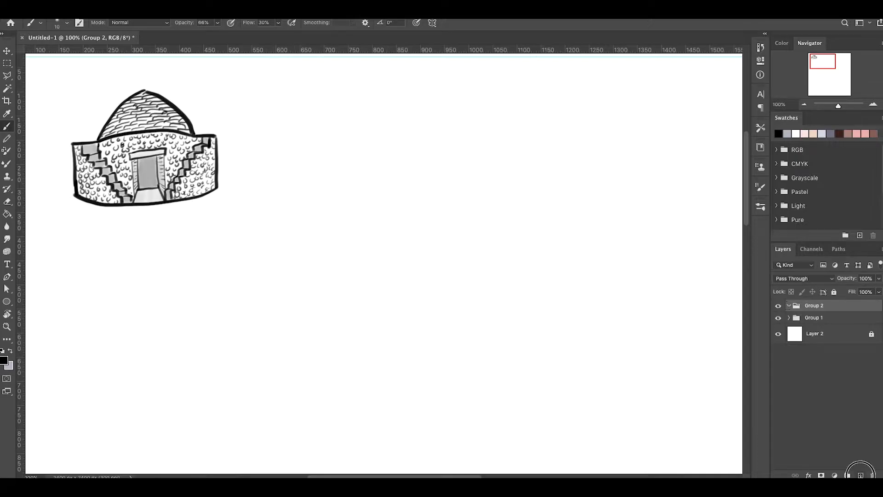
left_click(860, 475)
key("period")
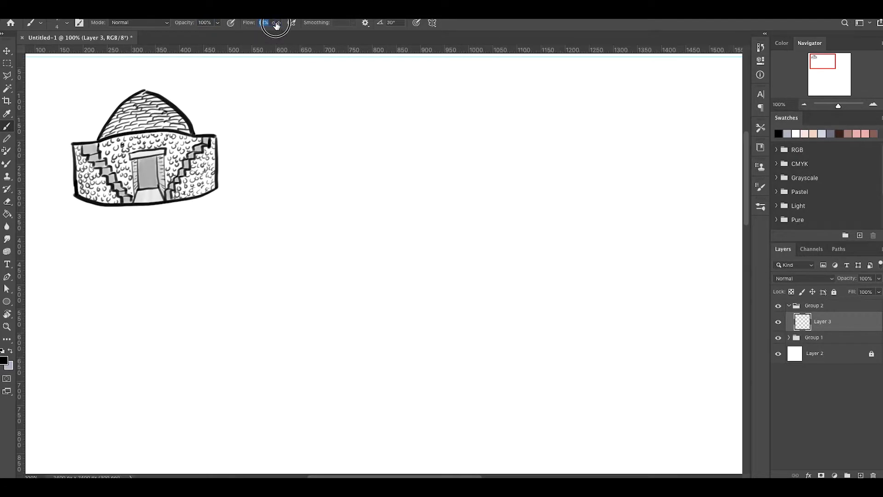
key("ctrl+z")
Step: Draw the gabled house's roof, walls, bottom edge and gable base
mouse_move(329, 129)
left_mouse_down()
mouse_move(360, 95)
mouse_move(391, 125)
mouse_move(393, 200)
left_mouse_up()
left_click_drag(330, 132, 331, 206)
left_click_drag(392, 200, 329, 213)
mouse_move(313, 115)
left_mouse_down()
mouse_move(360, 94)
mouse_move(300, 140)
left_mouse_up()
key("ctrl+z")
mouse_move(300, 140)
left_mouse_down()
mouse_move(328, 132)
mouse_move(302, 212)
left_mouse_up()
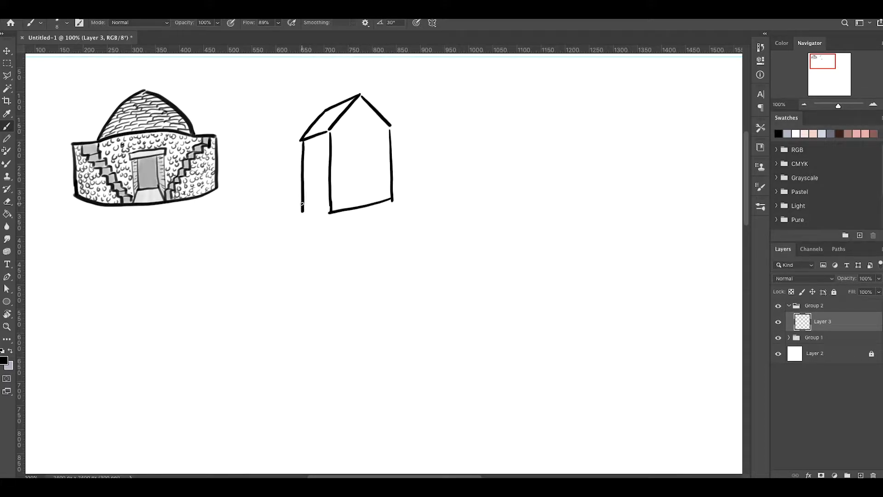
left_click_drag(329, 134, 389, 130)
Step: Hatch the front gable up to its apex and draw an arched front door
left_click_drag(335, 124, 382, 117)
left_click_drag(343, 115, 375, 108)
left_click_drag(371, 103, 354, 101)
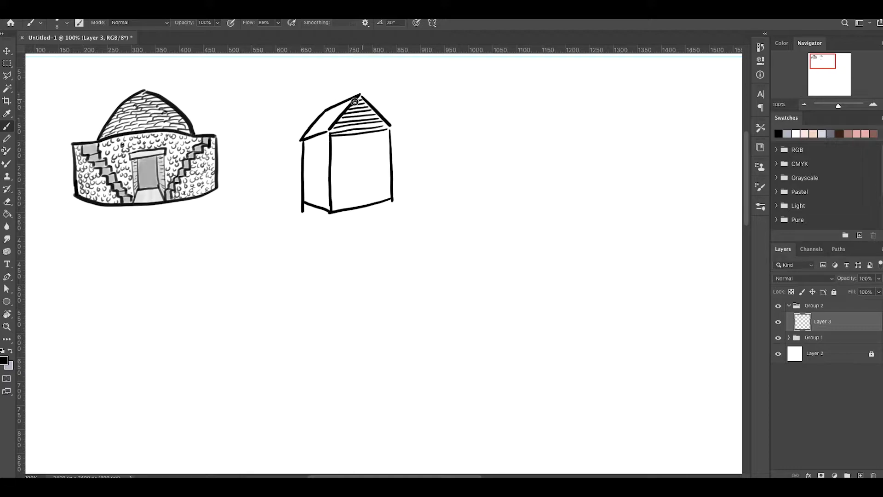
key("bracketleft")
key("bracketleft")
key("bracketleft")
mouse_move(350, 208)
left_mouse_down()
mouse_move(371, 204)
mouse_move(361, 206)
left_mouse_up()
Step: Draw the house windows, including a round one, with cross pane lines
mouse_move(355, 161)
left_mouse_down()
mouse_move(367, 160)
mouse_move(356, 167)
mouse_move(364, 166)
mouse_move(374, 141)
left_mouse_up()
left_click_drag(374, 141, 383, 138)
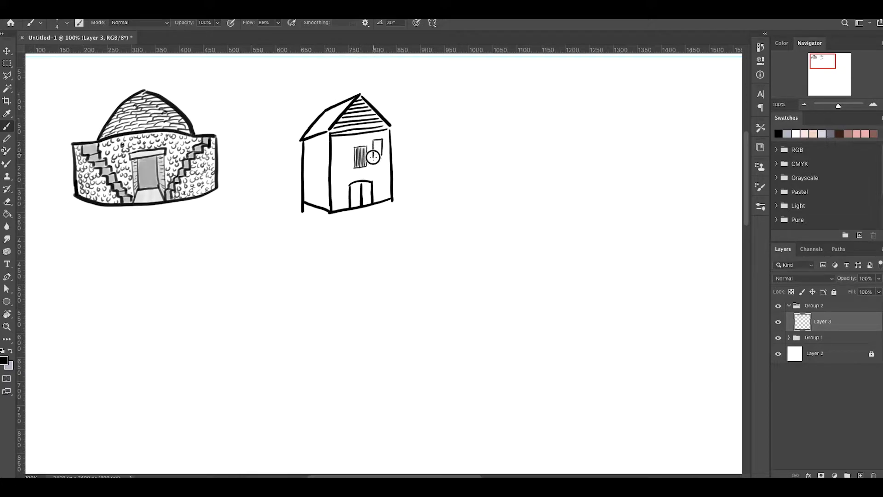
left_click_drag(338, 162, 347, 160)
left_click_drag(342, 145, 341, 161)
left_click_drag(337, 153, 378, 155)
left_click_drag(383, 147, 374, 147)
Step: Zoom in, draw and hatch an arch over the door, and top the middle window
key("ctrl+plus")
mouse_move(309, 278)
left_mouse_down()
mouse_move(363, 270)
mouse_move(341, 264)
left_mouse_up()
left_click_drag(340, 266, 363, 267)
left_click_drag(325, 201, 353, 195)
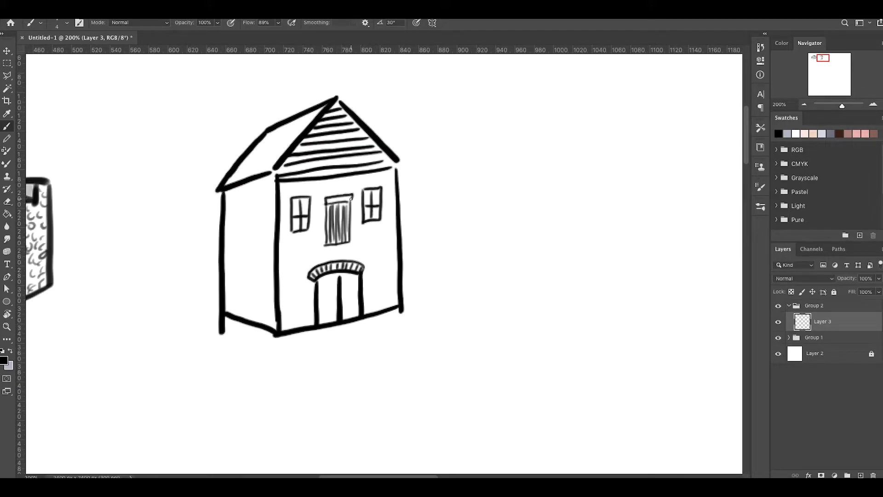
Step: Sketch a side annex right of the house with a cross-paned window
mouse_move(404, 258)
left_mouse_down()
mouse_move(444, 250)
mouse_move(449, 297)
left_mouse_up()
left_click_drag(447, 290, 404, 302)
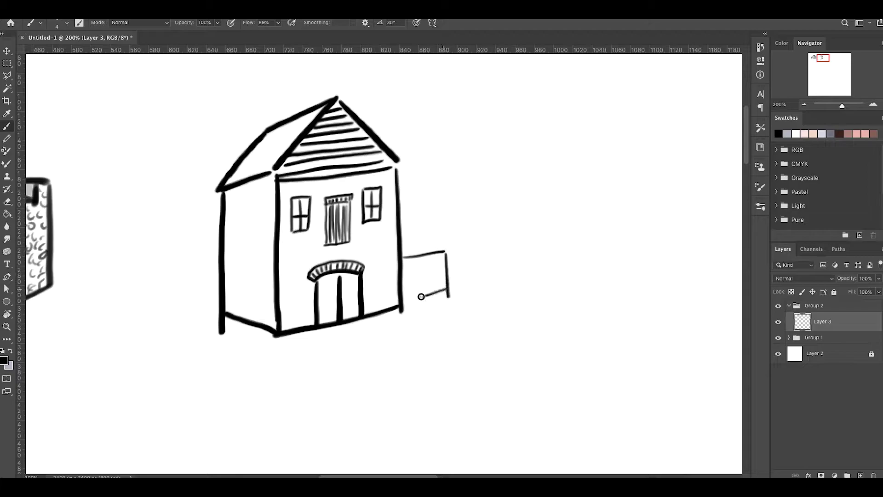
mouse_move(402, 231)
left_mouse_down()
mouse_move(443, 249)
mouse_move(417, 283)
left_mouse_up()
left_click_drag(426, 263, 427, 281)
left_click_drag(417, 274, 435, 272)
Step: Erase the wall stub below the annex, then hatch the double door and add cobblestones
key("e")
left_click_drag(402, 306, 402, 314)
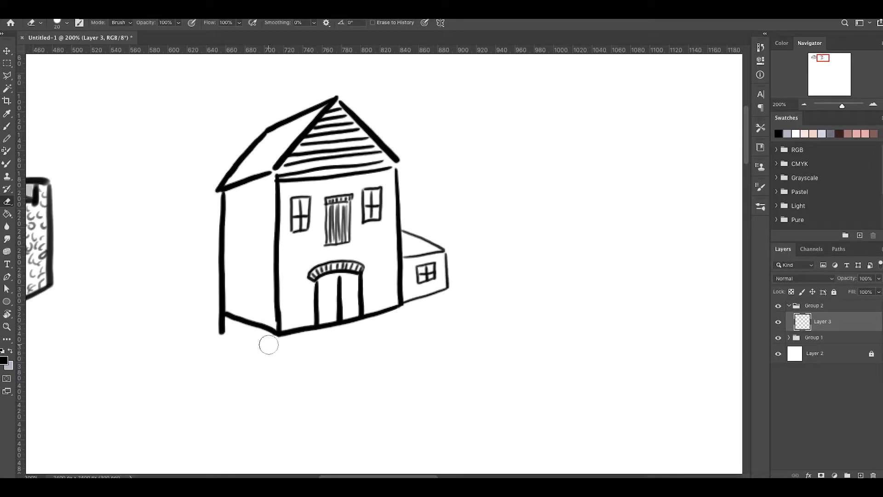
key("b")
mouse_move(276, 325)
left_mouse_down()
mouse_move(232, 303)
mouse_move(271, 317)
mouse_move(228, 285)
mouse_move(272, 306)
mouse_move(248, 291)
mouse_move(276, 294)
mouse_move(238, 277)
left_mouse_up()
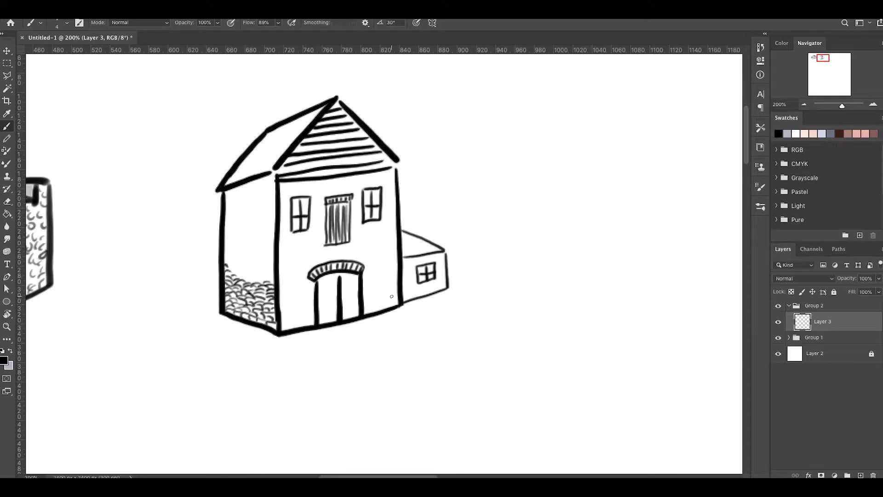
mouse_move(345, 273)
left_mouse_down()
mouse_move(334, 304)
mouse_move(354, 301)
left_mouse_up()
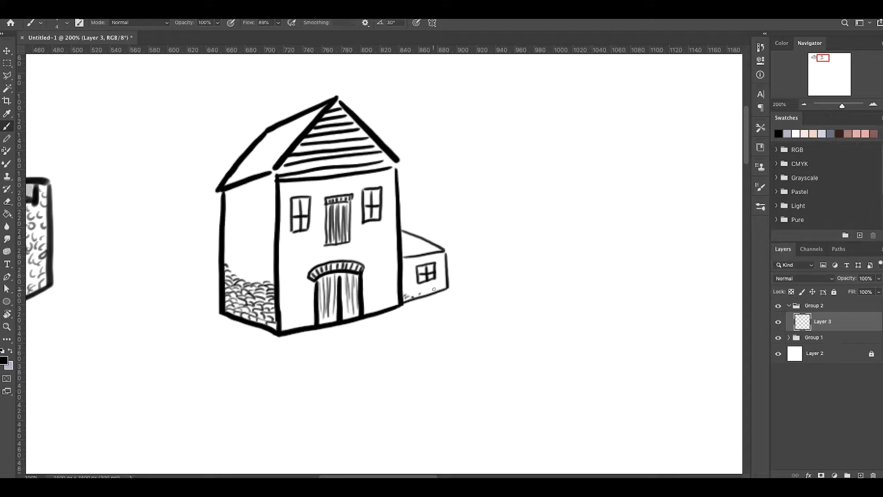
left_click_drag(284, 318, 290, 290)
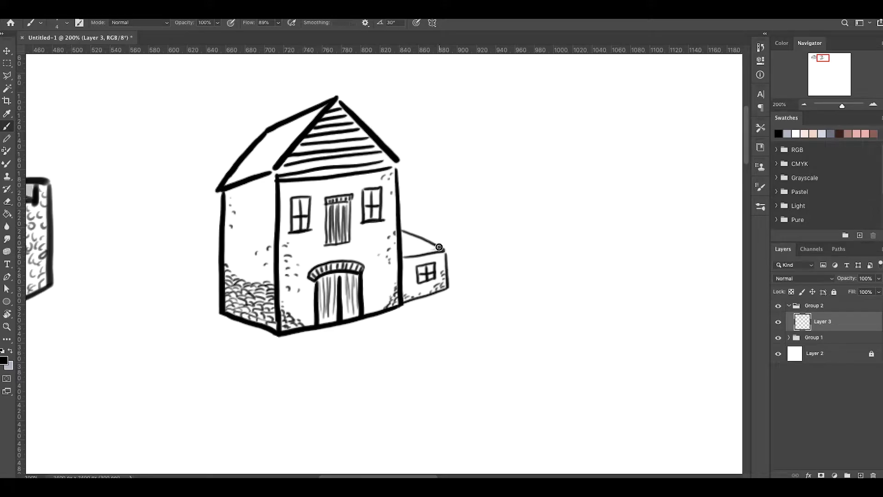
Step: Draw the annex roof line and hatch the house's left face in a rotated view
mouse_move(440, 247)
left_mouse_down()
mouse_move(404, 239)
mouse_move(335, 138)
left_mouse_up()
key("r")
left_click_drag(269, 354, 262, 391)
left_click_drag(257, 336, 239, 322)
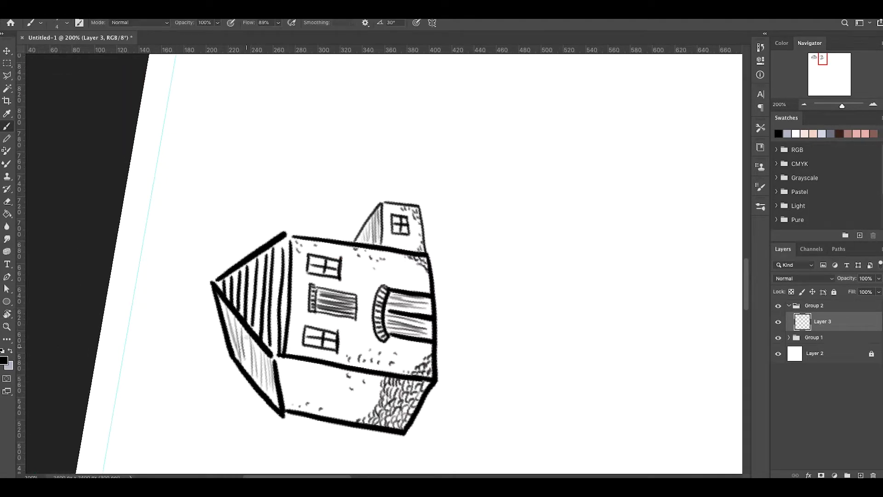
left_click_drag(414, 207, 459, 271)
key("ctrl+minus")
Step: Add a new group and layer, then draw the tower's two vertical walls right of the house
left_click(847, 476)
left_click(860, 475)
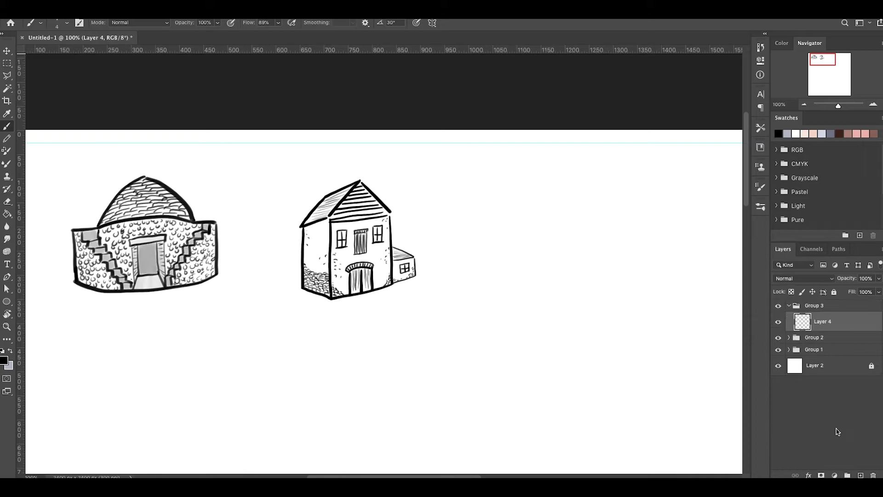
left_click_drag(836, 73, 840, 76)
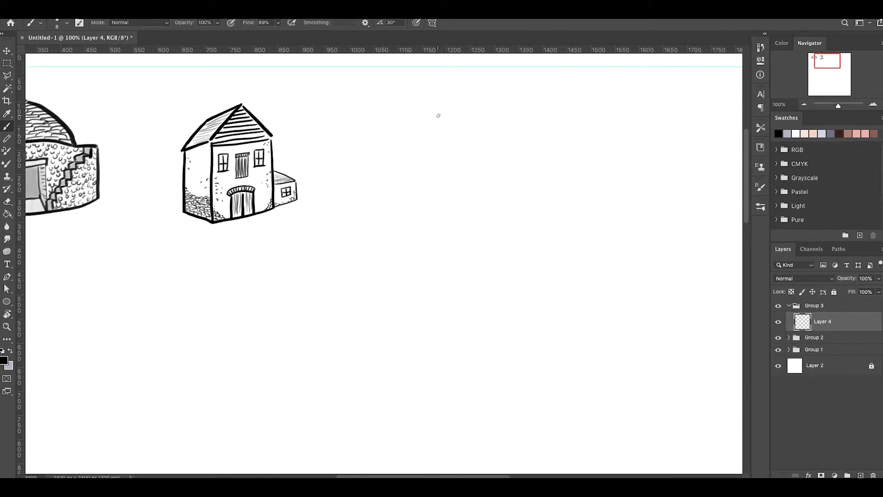
left_click_drag(439, 116, 441, 187)
left_click_drag(513, 116, 514, 191)
Step: Outline the curved lower wing and round top, then refine the wing's inner curve at 200%
mouse_move(439, 158)
left_mouse_down()
mouse_move(414, 158)
mouse_move(467, 212)
mouse_move(468, 230)
left_mouse_up()
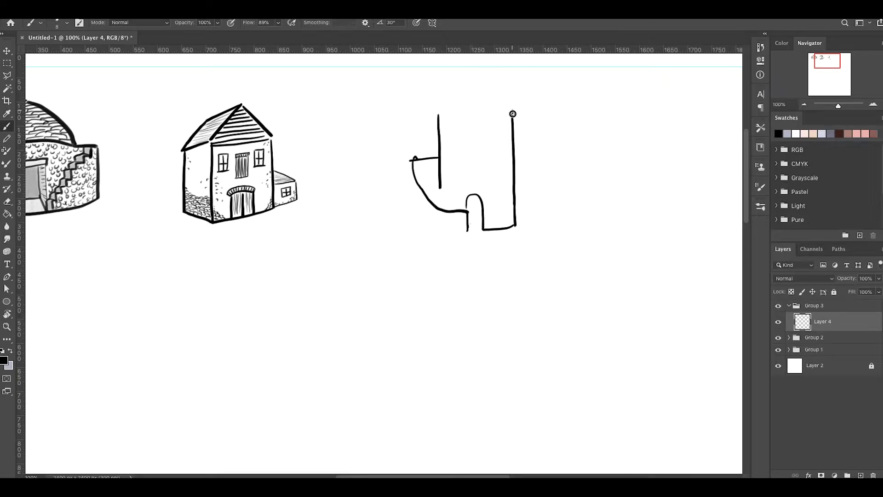
left_click_drag(513, 113, 437, 117)
mouse_move(414, 161)
left_mouse_down()
mouse_move(414, 211)
mouse_move(468, 232)
left_mouse_up()
key("e")
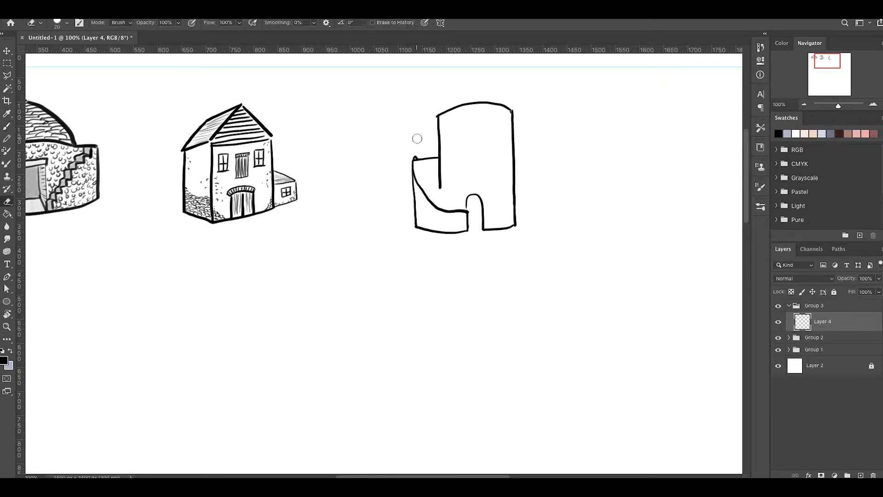
key("ctrl+plus")
key("bracketleft")
key("b")
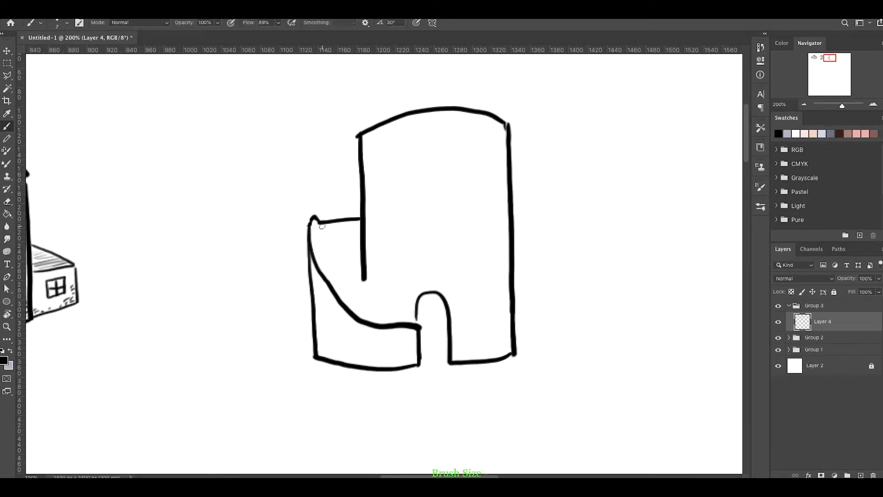
mouse_move(323, 226)
left_mouse_down()
mouse_move(319, 246)
mouse_move(372, 320)
mouse_move(402, 323)
left_mouse_up()
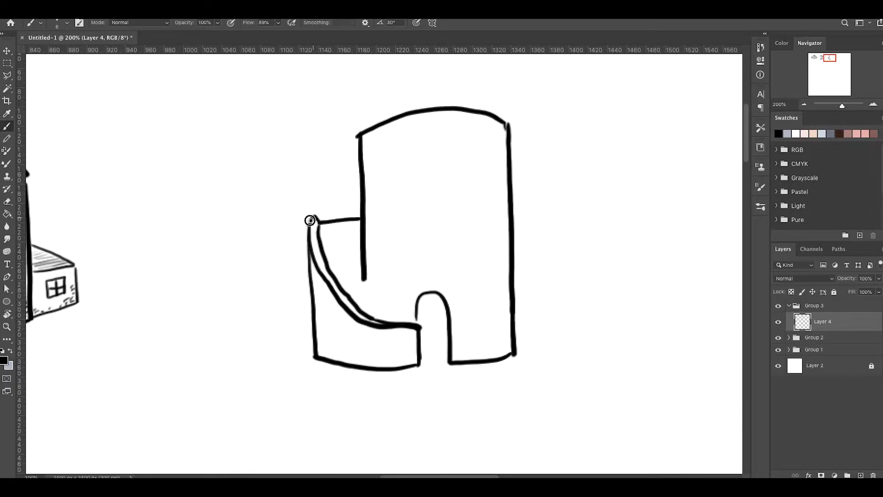
Step: Round the wing's corner and cut battlement notches into the tower top
left_click_drag(310, 221, 309, 248)
key("bracketleft")
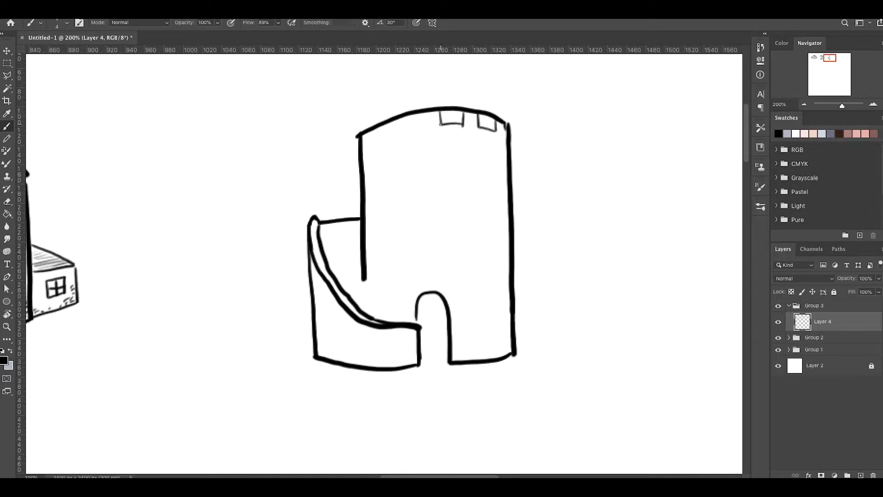
left_click_drag(424, 115, 402, 121)
key("e")
mouse_move(498, 117)
left_mouse_down()
mouse_move(441, 109)
mouse_move(373, 126)
left_mouse_up()
key("b")
left_click_drag(493, 130, 495, 118)
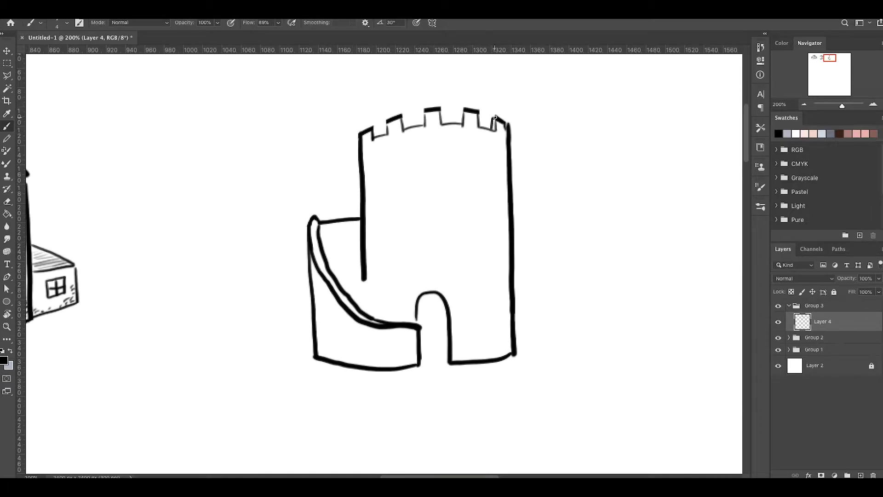
key("e")
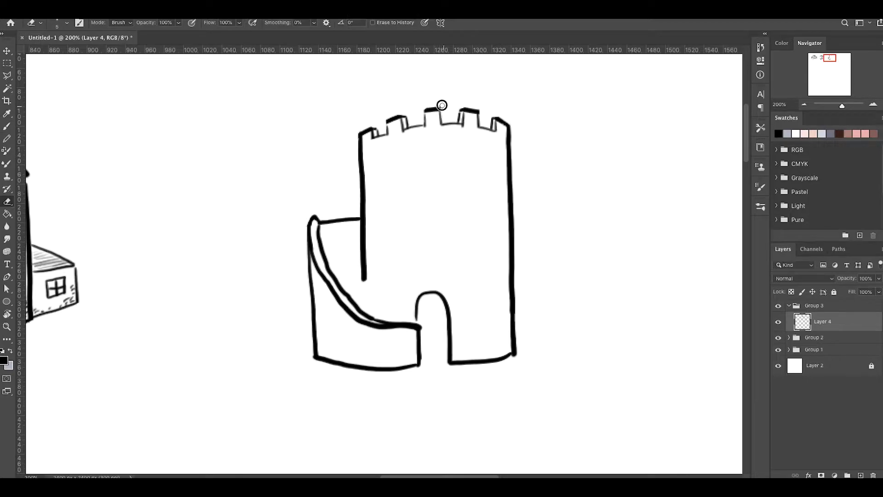
key("b")
Step: Hatch the curved staircase steps and fill the arched doorway black
left_click_drag(326, 247, 360, 243)
mouse_move(328, 256)
left_mouse_down()
mouse_move(361, 252)
mouse_move(360, 260)
left_mouse_up()
left_click_drag(349, 291, 364, 280)
mouse_move(363, 309)
left_mouse_down()
mouse_move(371, 298)
mouse_move(438, 349)
left_mouse_up()
key("bracketright")
key("bracketright")
key("bracketright")
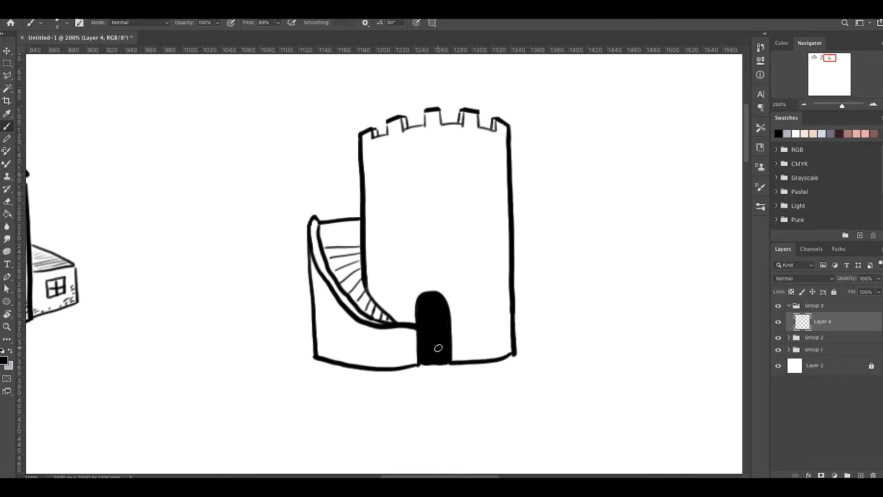
key("bracketleft")
key("bracketleft")
key("bracketleft")
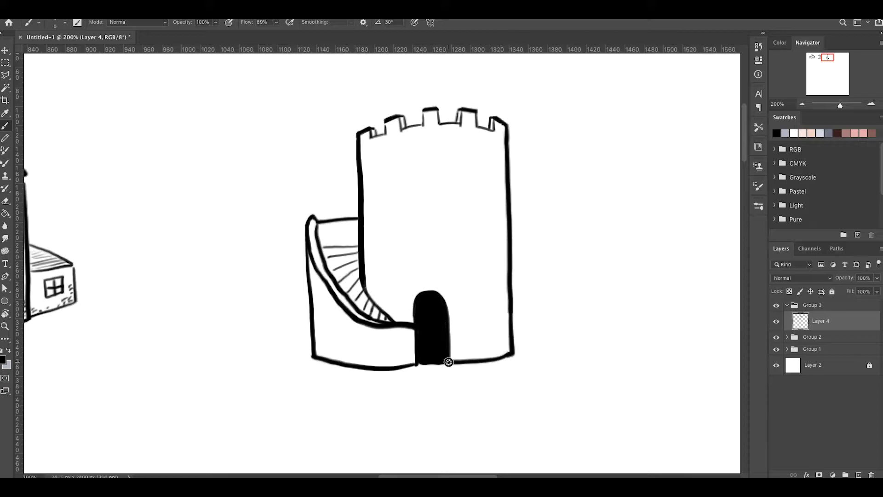
left_click_drag(449, 362, 418, 364)
Step: Draw four tall black tower windows and three small black arched windows below
mouse_move(459, 162)
left_mouse_down()
mouse_move(466, 219)
mouse_move(469, 158)
mouse_move(489, 218)
mouse_move(499, 164)
mouse_move(465, 216)
left_mouse_up()
left_click_drag(494, 164, 495, 217)
left_click_drag(427, 221, 431, 166)
mouse_move(383, 219)
left_mouse_down()
mouse_move(389, 165)
mouse_move(391, 220)
mouse_move(385, 171)
mouse_move(389, 188)
left_mouse_up()
key("e")
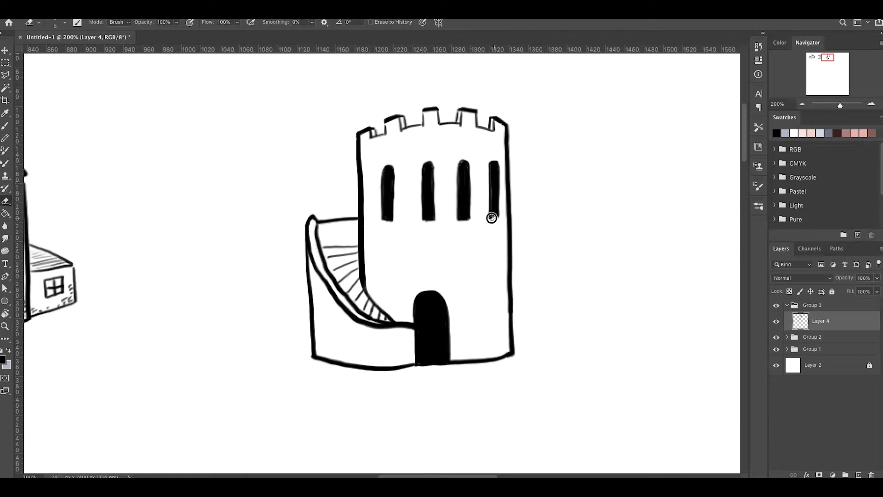
left_click_drag(492, 218, 434, 224)
key("b")
left_click_drag(390, 353, 400, 353)
mouse_move(353, 345)
left_mouse_down()
mouse_move(363, 344)
mouse_move(334, 323)
mouse_move(357, 343)
left_mouse_up()
left_click_drag(394, 352, 399, 345)
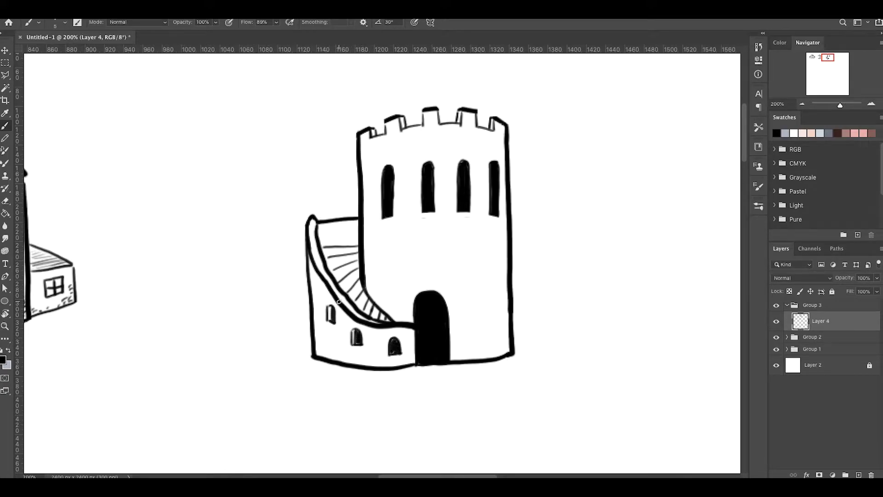
Step: Add thin lines along the tower window edges and door arch, then add a new layer
left_click_drag(427, 161, 417, 213)
key("ctrl+z")
key("bracketleft")
key("bracketleft")
left_click_drag(426, 162, 417, 213)
left_click_drag(497, 162, 501, 197)
left_click_drag(379, 172, 378, 219)
key("e")
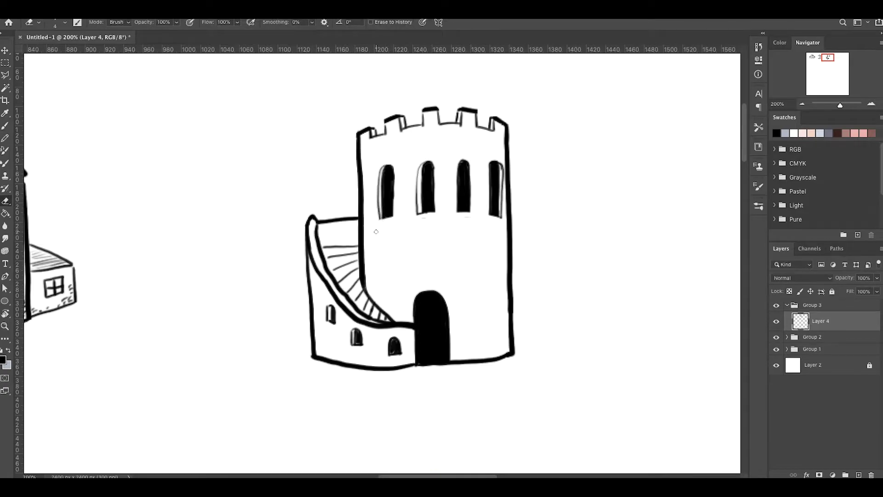
key("b")
left_click_drag(470, 167, 474, 206)
left_click_drag(448, 303, 452, 360)
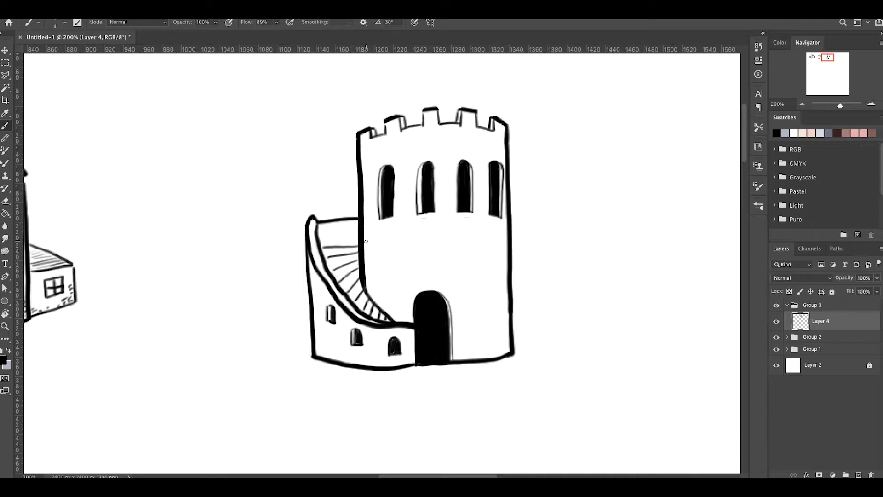
left_click(858, 475)
key("F5")
Step: Paint grey shading at 65% opacity on the staircase wall, placed beneath the ink layer
left_click(515, 214)
key("F5")
key("6")
key("5")
mouse_move(332, 250)
left_mouse_down()
mouse_move(359, 255)
mouse_move(317, 224)
mouse_move(341, 275)
mouse_move(382, 318)
left_mouse_up()
left_click_drag(821, 322, 821, 347)
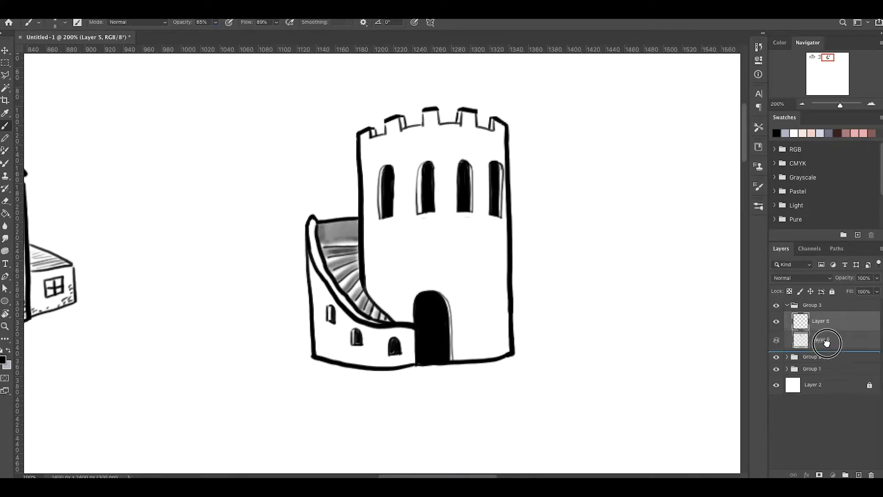
Step: Deepen the step shading with a smaller brush and add lighter grey at 38% opacity
key("bracketleft")
key("bracketleft")
key("bracketleft")
mouse_move(322, 225)
left_mouse_down()
mouse_move(359, 221)
mouse_move(318, 244)
left_mouse_up()
left_click_drag(350, 217, 363, 227)
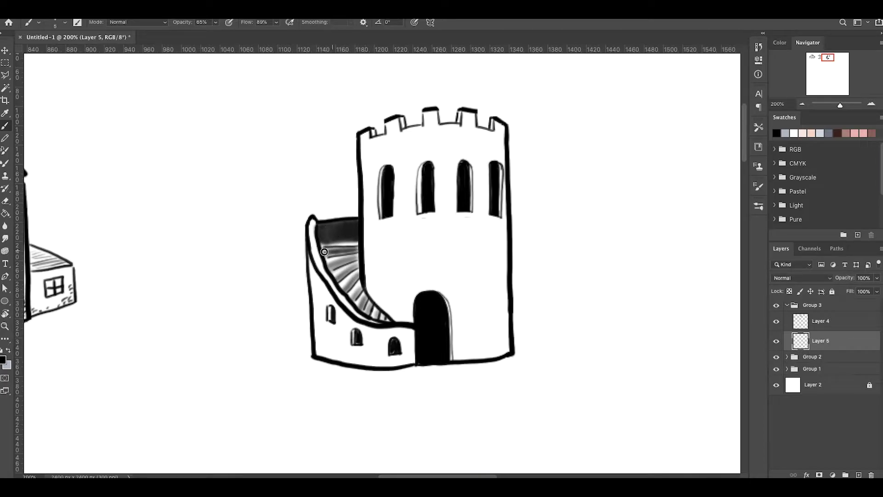
mouse_move(322, 248)
left_mouse_down()
mouse_move(355, 296)
mouse_move(378, 311)
left_mouse_up()
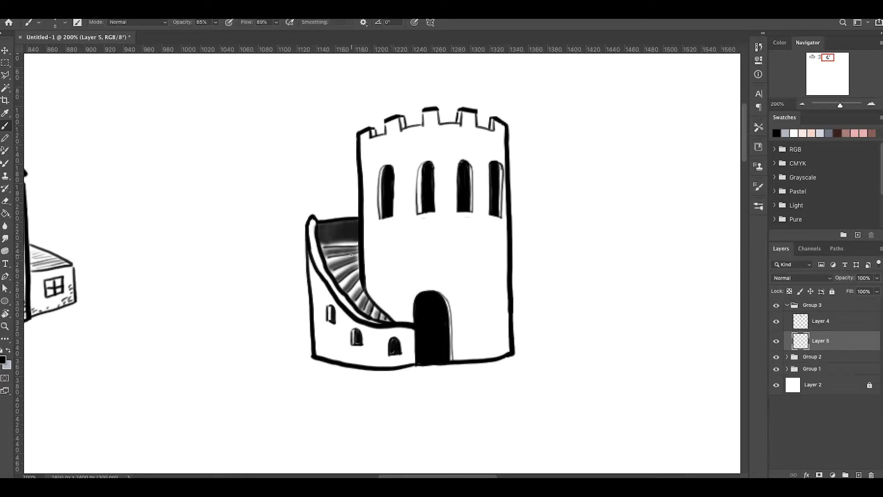
key("3")
key("8")
left_click_drag(351, 255, 385, 322)
key("bracketright")
key("bracketright")
key("bracketright")
left_click_drag(312, 220, 368, 319)
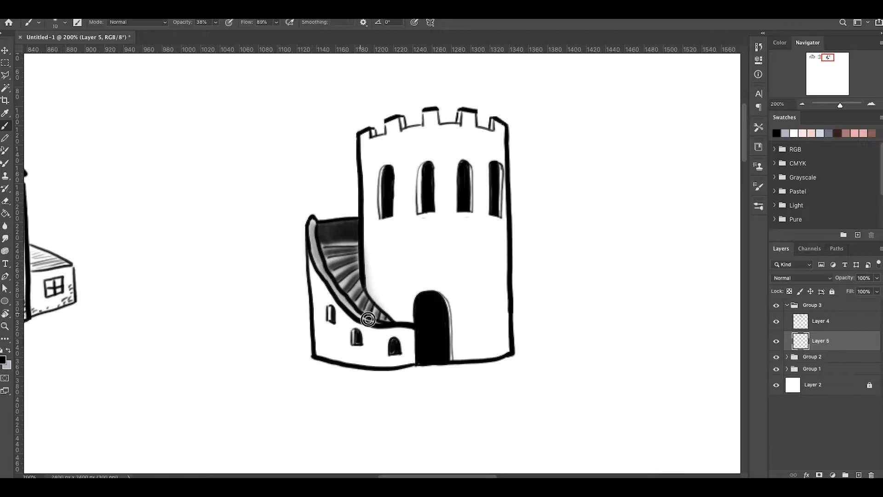
key("ctrl+z")
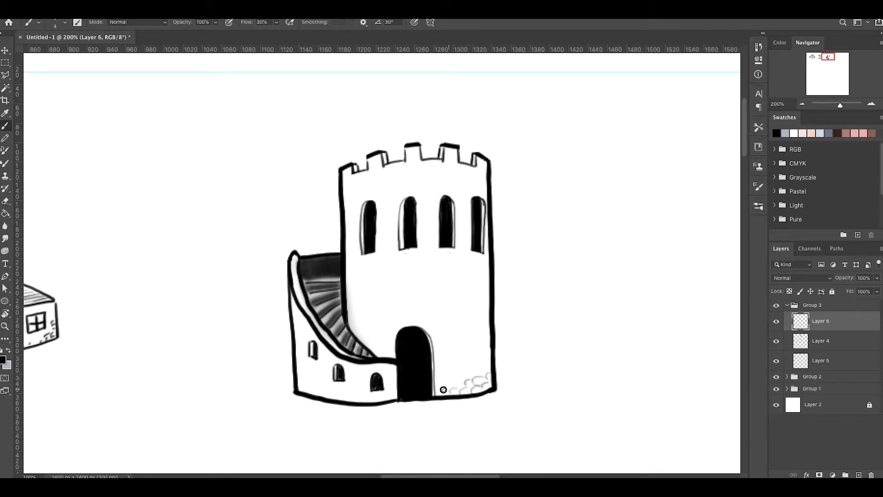
Step: Add scale texture beside the door and on the lower-left wall, and hide the grey shading layer
left_click_drag(450, 369, 441, 363)
mouse_move(321, 389)
left_mouse_down()
mouse_move(296, 368)
mouse_move(300, 350)
left_mouse_up()
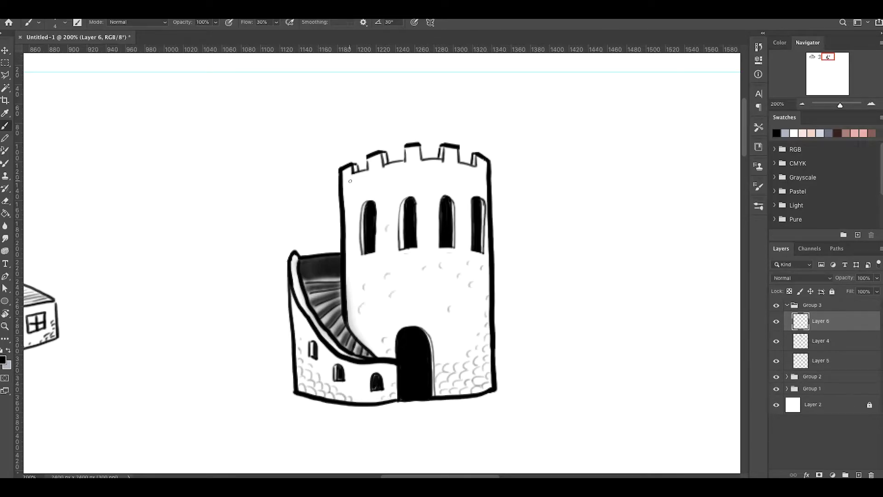
left_click(778, 362)
key("ctrl+plus")
Step: On Layer 7, hatch the staircase underside with black strokes, then select Layer 4
left_click(821, 360)
left_click(859, 475)
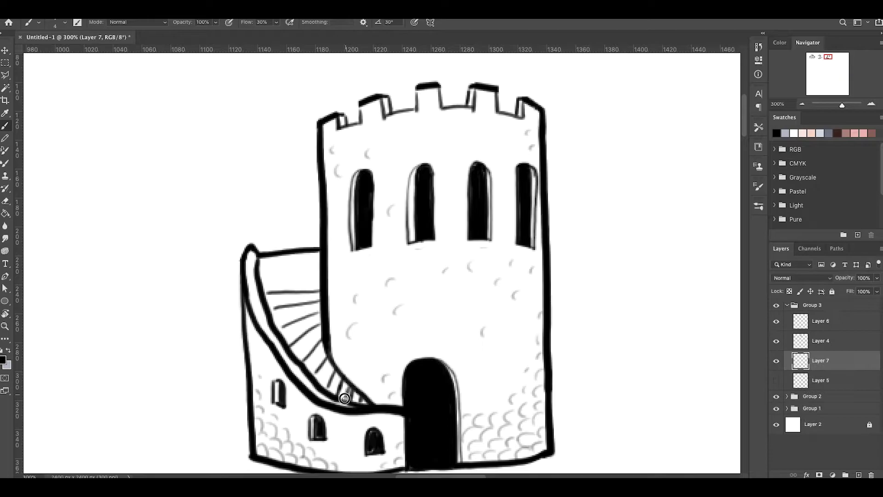
mouse_move(350, 398)
left_mouse_down()
mouse_move(322, 380)
mouse_move(338, 395)
mouse_move(297, 336)
left_mouse_up()
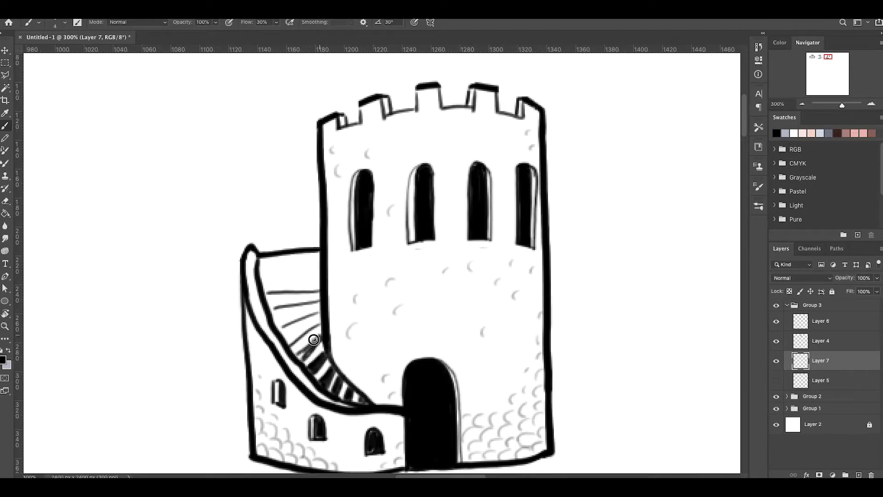
mouse_move(320, 364)
left_mouse_down()
mouse_move(317, 324)
mouse_move(286, 343)
left_mouse_up()
mouse_move(320, 312)
left_mouse_down()
mouse_move(276, 329)
mouse_move(267, 310)
left_mouse_up()
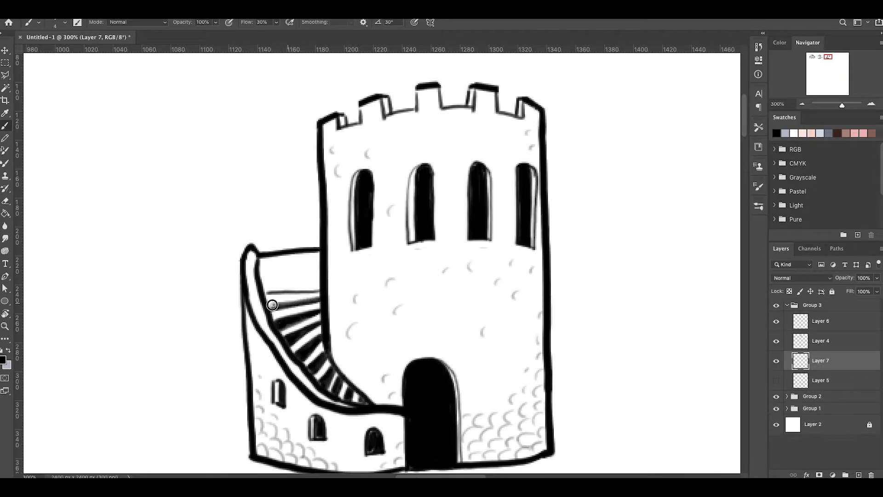
left_click_drag(320, 295, 275, 291)
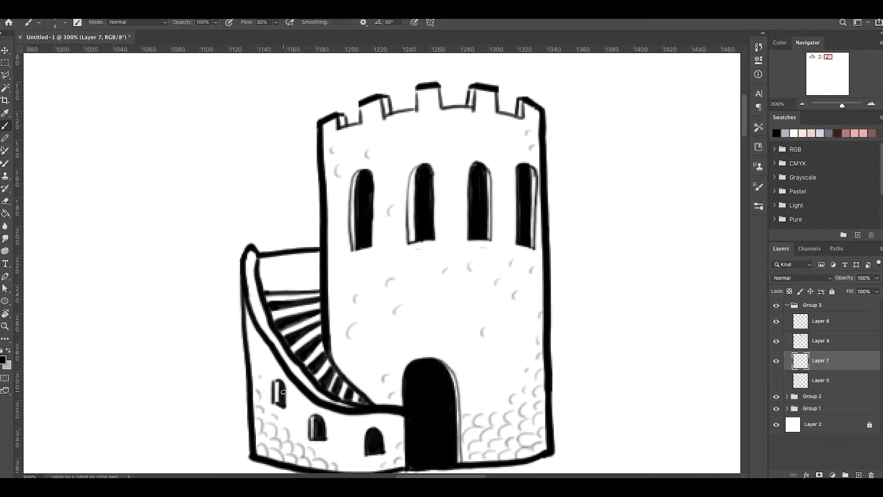
key("e")
left_click(817, 321)
key("alt+bracketleft")
Step: Move to the empty canvas right of the tower and create Group 4 with Layer 8
key("b")
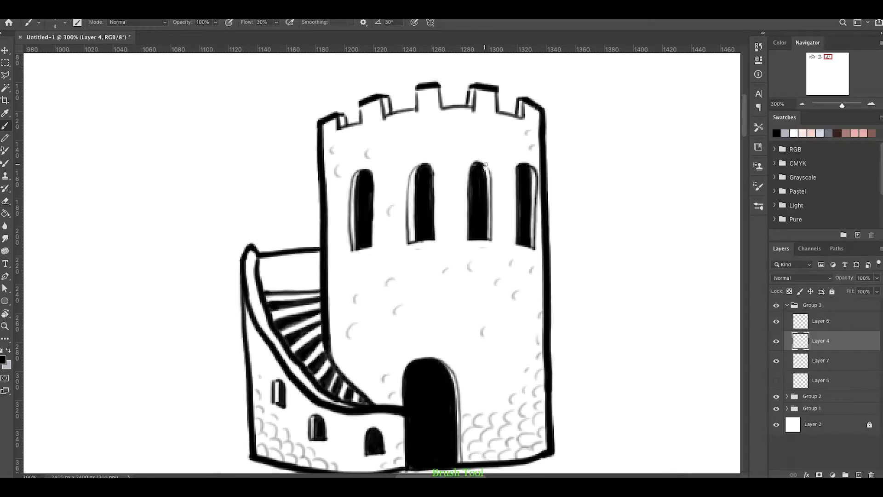
key("ctrl+minus")
key("ctrl+minus")
key("ctrl+minus")
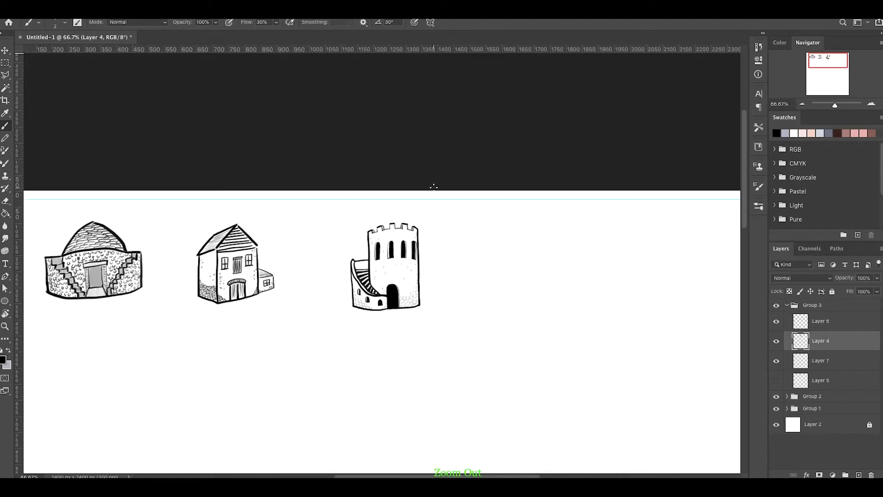
key("ctrl+plus")
key("ctrl+plus")
key("ctrl+plus")
scroll(529, 285, "right", 5)
scroll(552, 281, "up", 1)
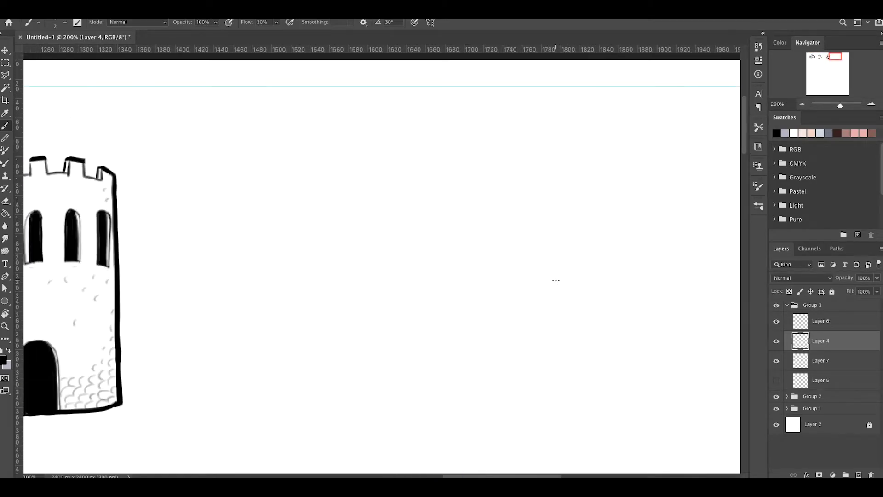
key("ctrl+g")
key("ctrl+shift+alt+n")
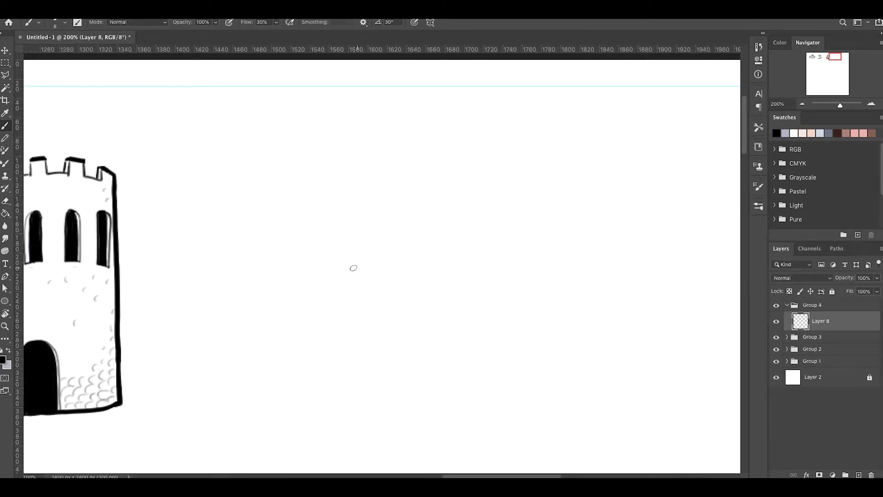
Step: Draw the house walls, base line and right roof slopes meeting at the peak
left_click_drag(358, 276, 359, 392)
left_click_drag(424, 284, 429, 401)
mouse_move(558, 281)
left_mouse_down()
mouse_move(428, 404)
mouse_move(357, 393)
left_mouse_up()
left_click_drag(418, 288, 480, 211)
left_click_drag(482, 211, 563, 283)
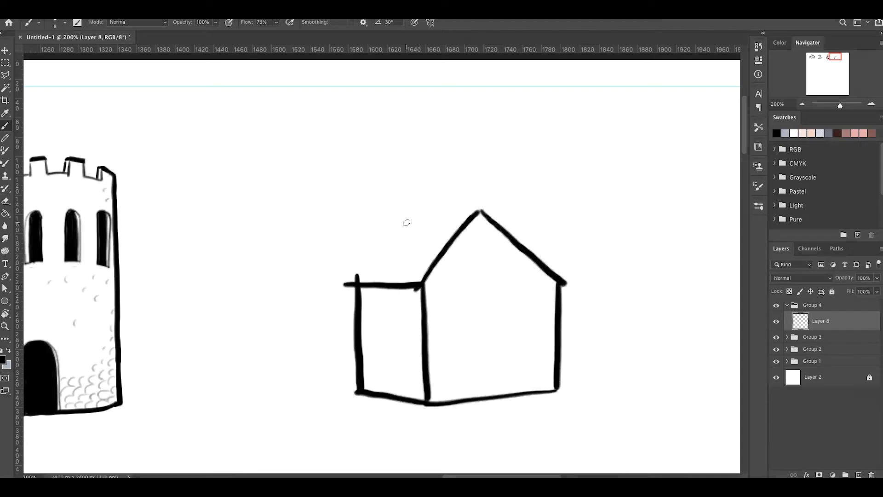
Step: Add the left roof slope and ridge, fill the left roof panel black, and draw an arched door
left_click_drag(407, 222, 345, 283)
left_click_drag(480, 213, 406, 220)
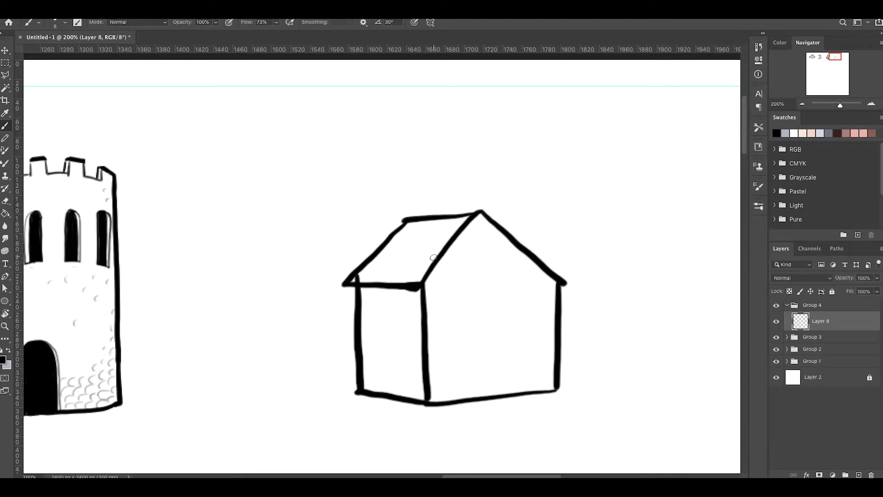
mouse_move(483, 210)
left_mouse_down()
mouse_move(564, 281)
mouse_move(344, 286)
mouse_move(404, 222)
mouse_move(410, 282)
mouse_move(430, 223)
mouse_move(453, 219)
left_mouse_up()
mouse_move(531, 391)
left_mouse_down()
mouse_move(506, 326)
mouse_move(499, 395)
left_mouse_up()
left_click_drag(533, 323, 489, 396)
Step: Thicken the door's left frame and shade the door with grey plank strokes
key("ctrl+z")
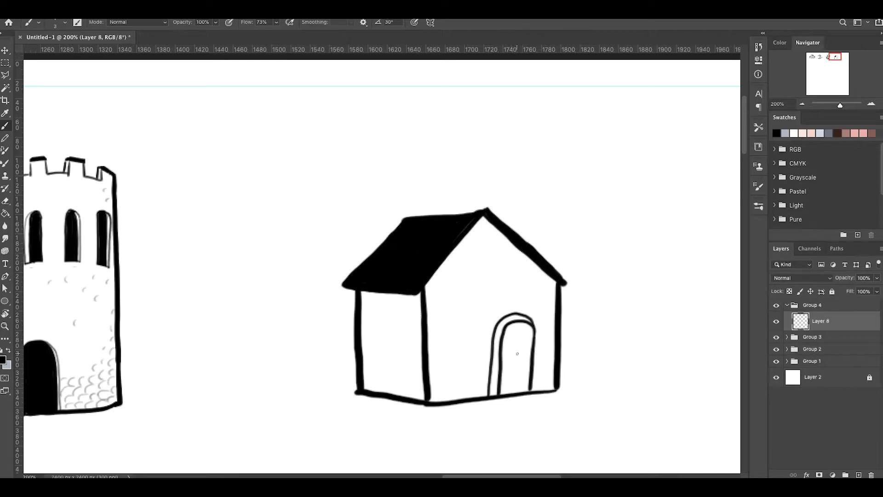
mouse_move(503, 324)
left_mouse_down()
mouse_move(491, 395)
mouse_move(493, 382)
left_mouse_up()
left_click_drag(529, 328, 528, 383)
left_click_drag(520, 332, 520, 390)
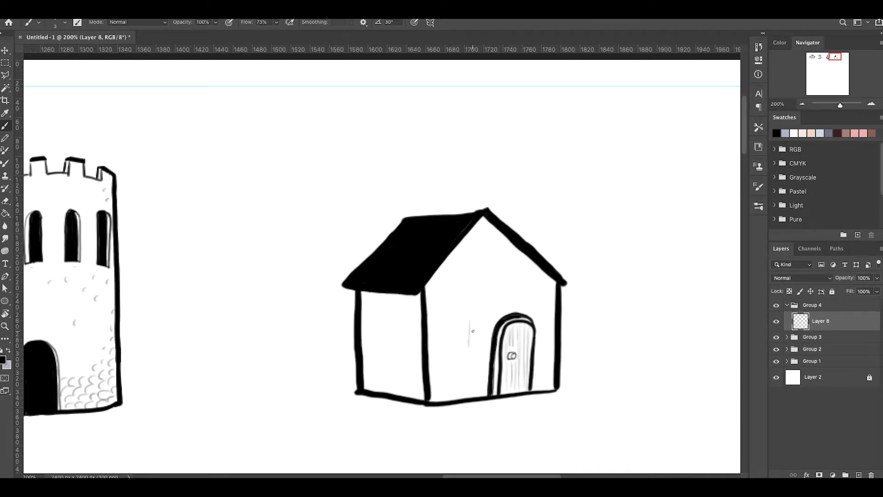
Step: Draw a window with a sill and an upper window with slatted shutters
left_click_drag(442, 321, 479, 346)
left_click_drag(468, 264, 479, 295)
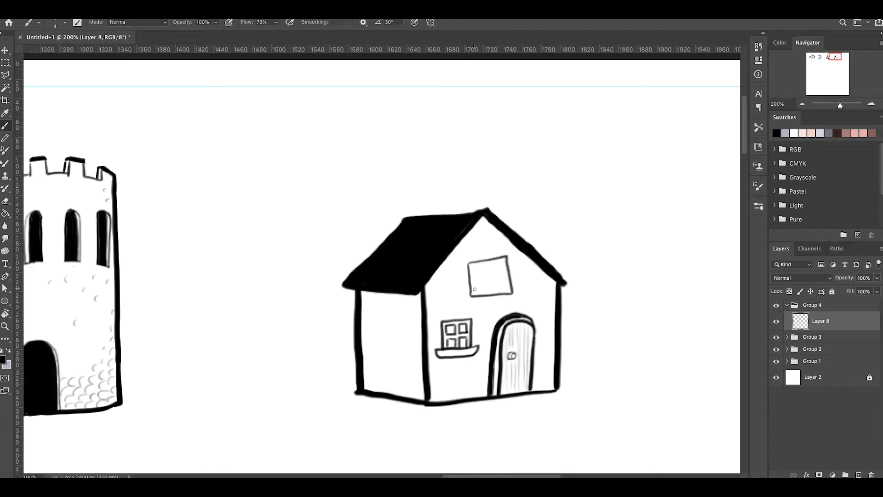
key("ctrl+z")
mouse_move(468, 265)
left_mouse_down()
mouse_move(480, 296)
mouse_move(476, 278)
left_mouse_up()
left_click_drag(496, 282, 526, 294)
key("ctrl+z")
key("ctrl+z")
key("ctrl+z")
key("ctrl+z")
left_click_drag(468, 266, 458, 295)
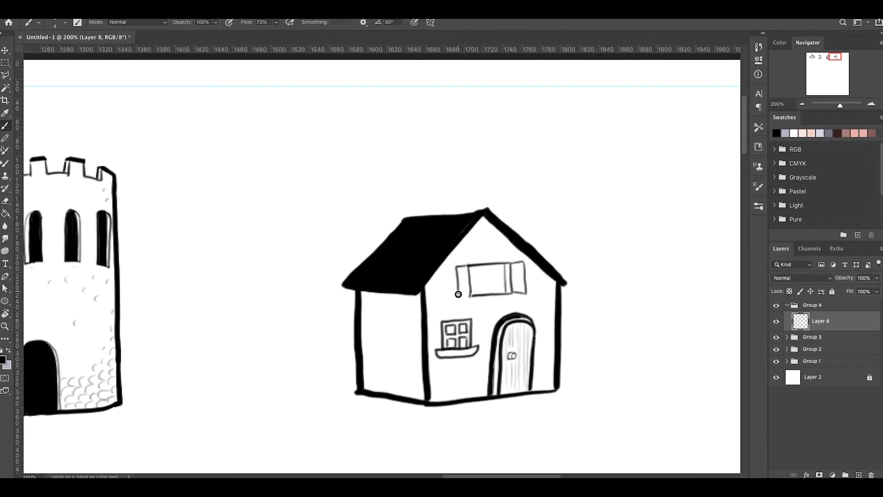
left_click_drag(514, 278, 524, 289)
key("ctrl+z")
mouse_move(459, 269)
left_mouse_down()
mouse_move(468, 293)
mouse_move(506, 297)
left_mouse_up()
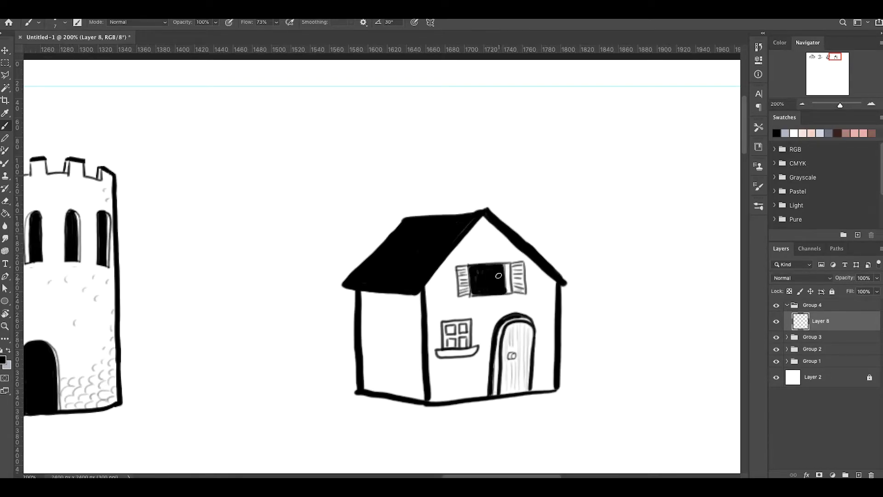
Step: Paint the lower window panes black and add a small black window on the left wall
key("bracketleft")
key("ctrl+plus")
mouse_move(500, 355)
left_mouse_down()
mouse_move(510, 366)
mouse_move(489, 368)
mouse_move(491, 391)
left_mouse_up()
left_click_drag(501, 373, 508, 376)
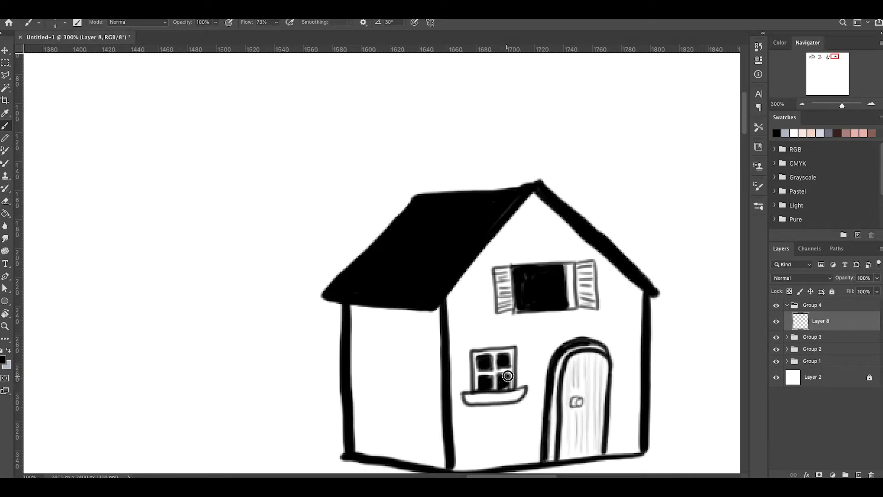
mouse_move(372, 353)
left_mouse_down()
mouse_move(405, 355)
mouse_move(373, 385)
left_mouse_up()
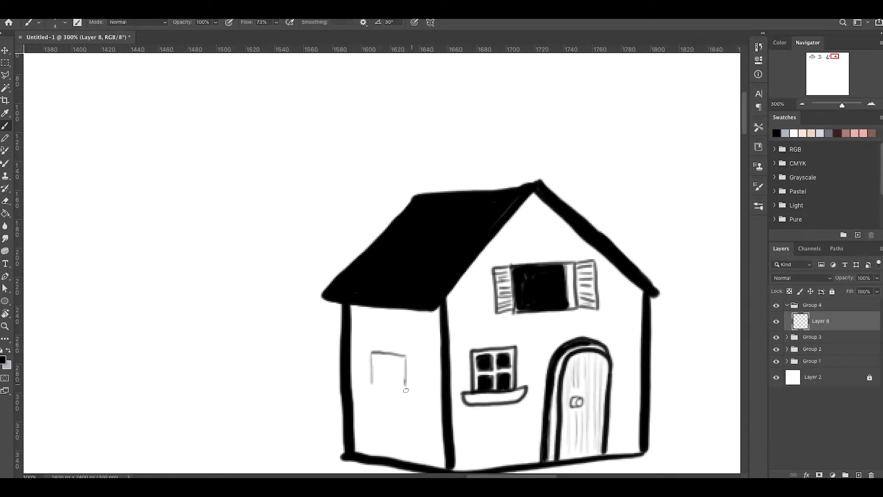
left_click_drag(406, 356, 407, 390)
left_click_drag(372, 385, 407, 392)
key("bracketright")
mouse_move(385, 358)
left_mouse_down()
mouse_move(387, 382)
mouse_move(389, 365)
mouse_move(401, 368)
left_mouse_up()
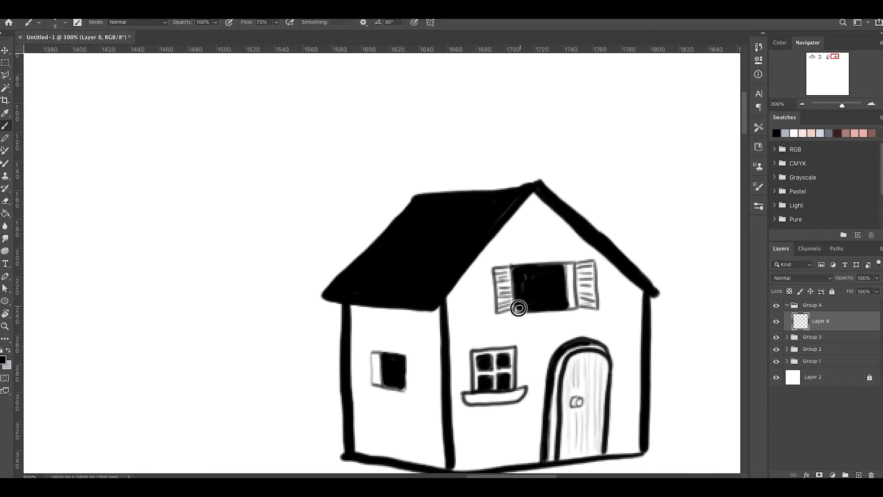
Step: Add grey edge shading along both shutters and up the door's left side
key("bracketleft")
left_click_drag(598, 265, 600, 309)
left_click_drag(490, 268, 494, 316)
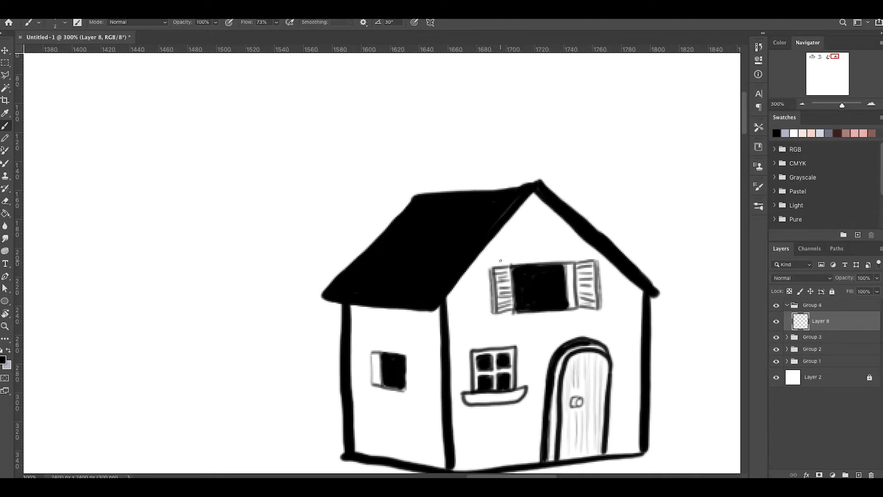
mouse_move(554, 456)
left_mouse_down()
mouse_move(552, 387)
mouse_move(605, 351)
left_mouse_up()
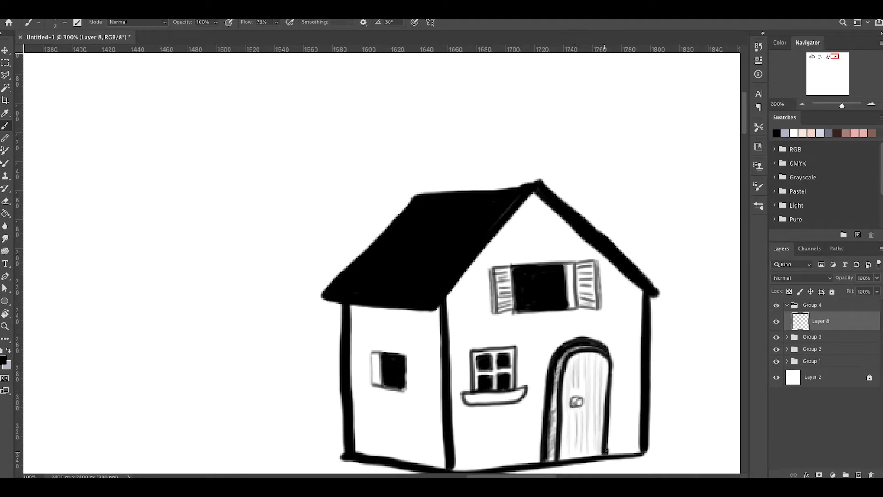
Step: On a new Layer 9 below, lasso the house walls and speckle grey texture at 25% opacity
key("ctrl+shift+alt+n")
right_click(607, 451)
left_click(586, 278)
key("Return")
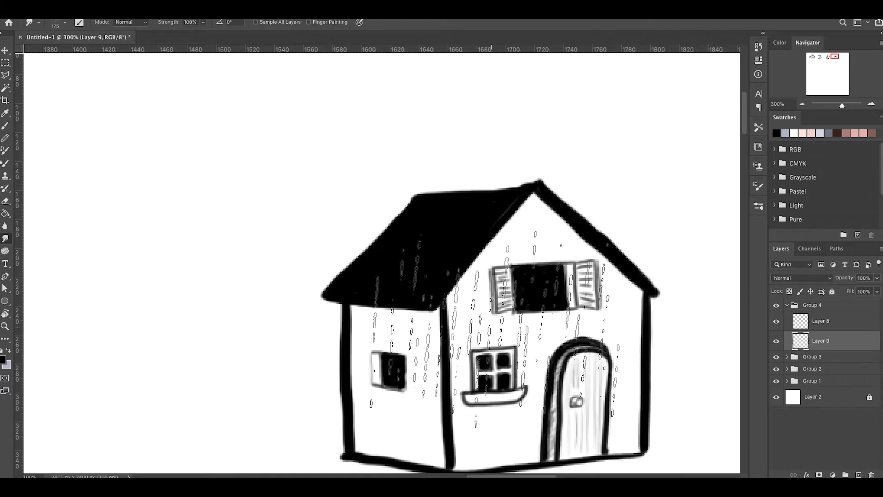
left_click_drag(656, 439, 585, 367)
key("l")
left_click_drag(463, 118, 465, 120)
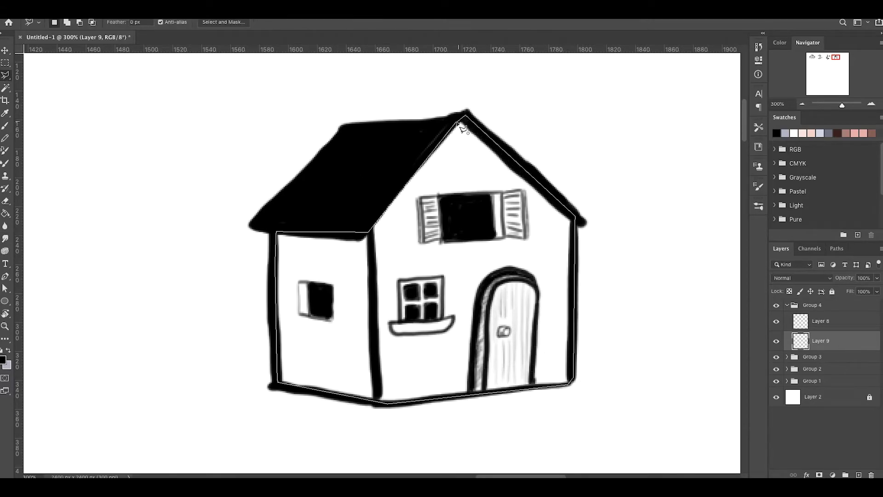
key("b")
key("ctrl+z")
key("2")
key("5")
mouse_move(552, 212)
left_mouse_down()
mouse_move(368, 276)
mouse_move(414, 354)
left_mouse_up()
Step: Smudge the wall texture to soften it and drop the selection
key("r")
left_click_drag(404, 184, 552, 345)
mouse_move(552, 299)
left_mouse_down()
mouse_move(460, 138)
mouse_move(285, 253)
left_mouse_up()
key("ctrl+d")
Step: Erase the texture from the windows, sill, shutters and door planks
key("e")
left_click_drag(425, 325, 449, 322)
left_click_drag(393, 328, 442, 326)
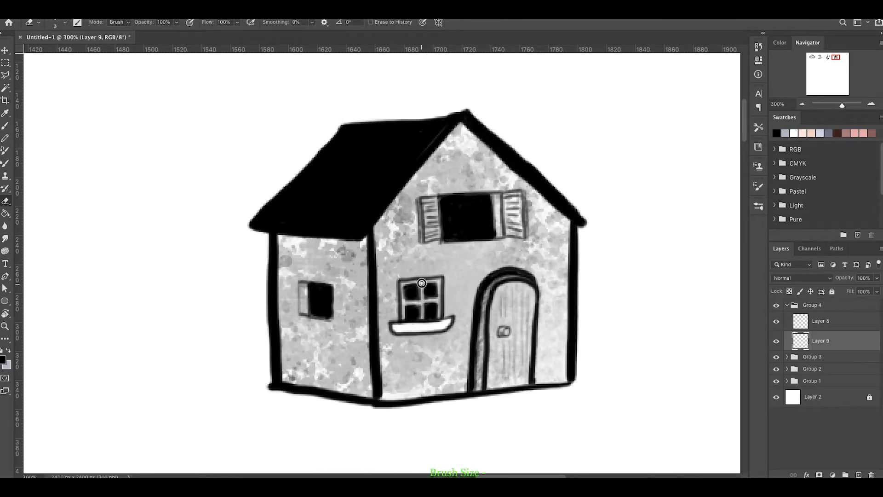
left_click_drag(424, 279, 423, 320)
mouse_move(442, 304)
left_mouse_down()
mouse_move(407, 303)
mouse_move(404, 320)
left_mouse_up()
left_click_drag(428, 200, 430, 239)
left_click_drag(509, 191, 513, 233)
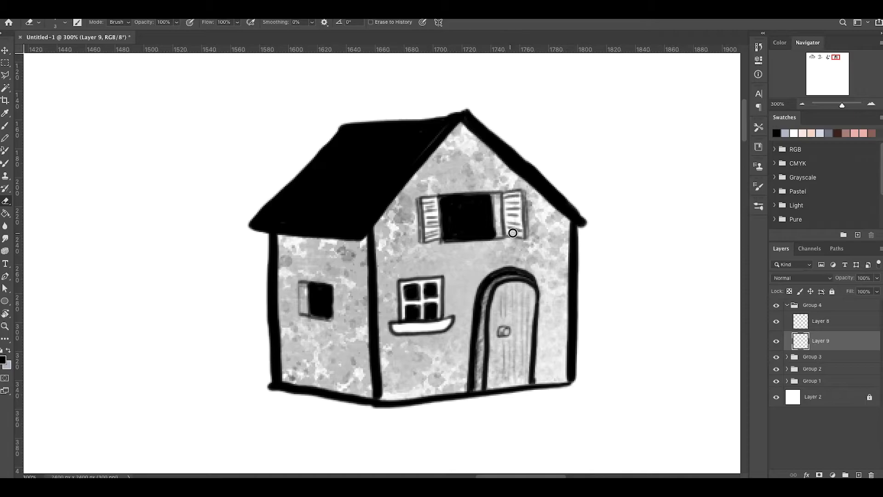
key("bracketright")
key("bracketright")
mouse_move(521, 311)
left_mouse_down()
mouse_move(501, 387)
mouse_move(503, 296)
mouse_move(502, 350)
left_mouse_up()
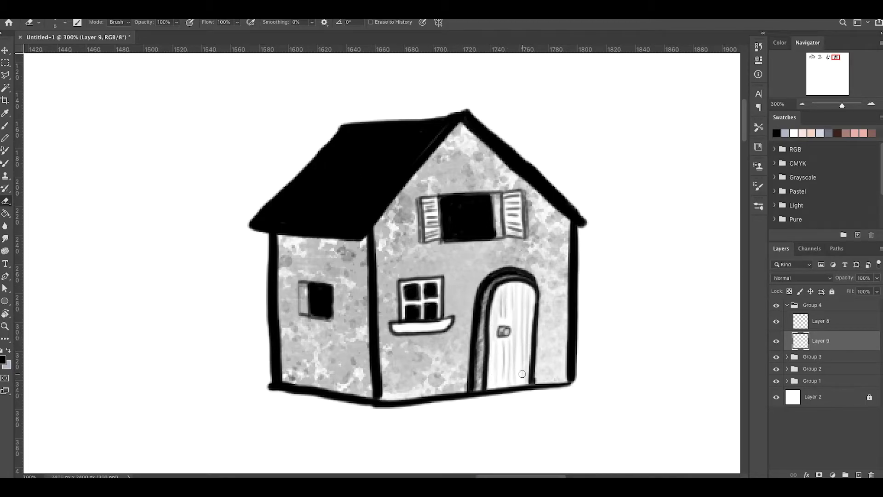
Step: Paint a black chimney on the house roof
key("b")
right_click(541, 289)
key("Escape")
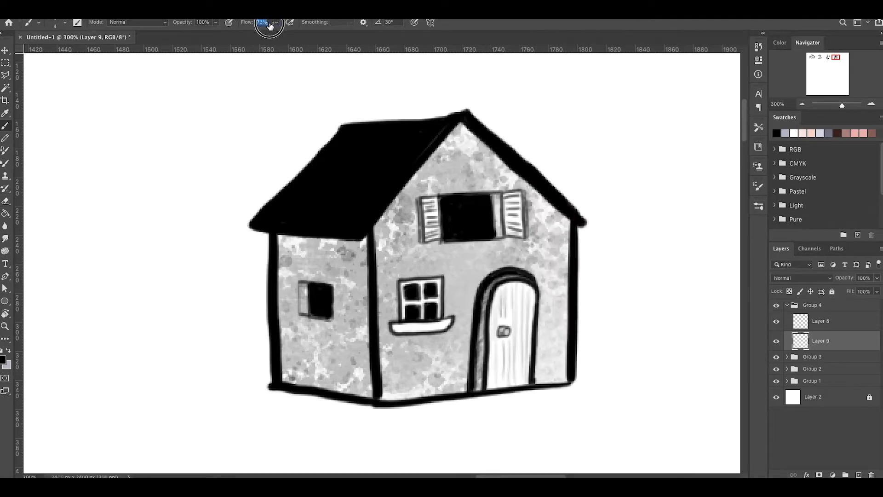
key("alt+bracketright")
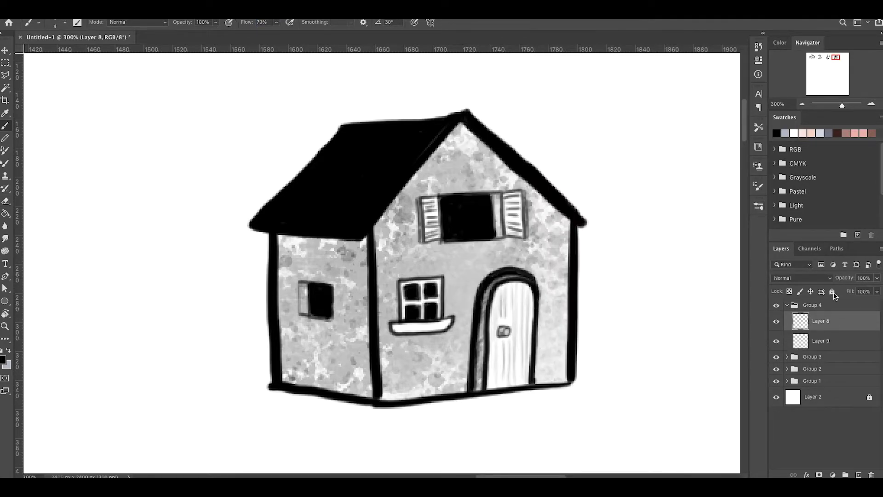
key("ctrl+minus")
key("e")
key("alt+bracketleft")
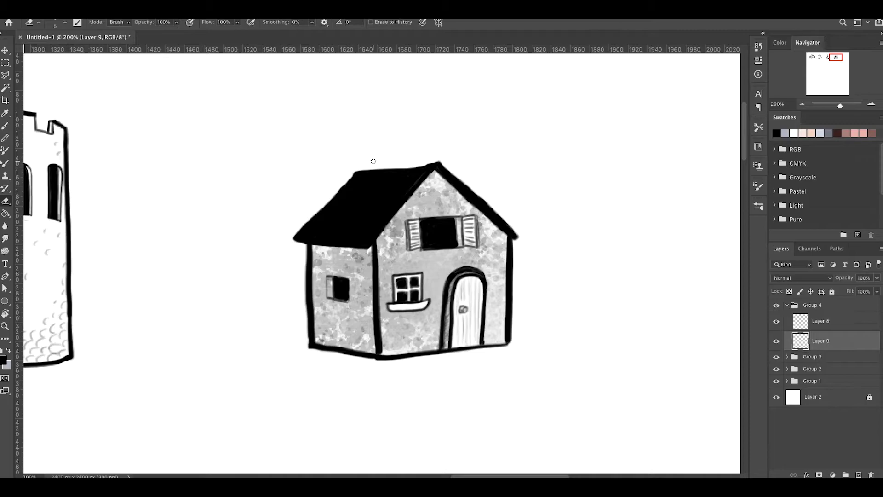
key("b")
left_click_drag(378, 162, 394, 164)
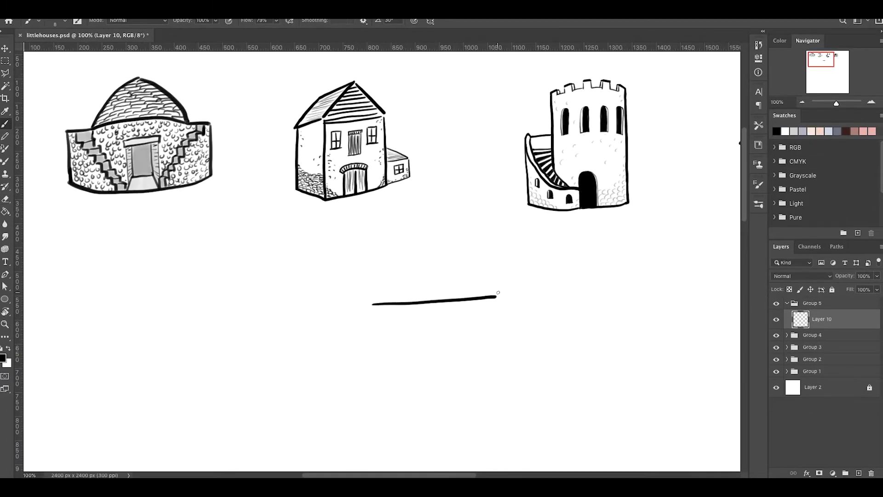
Step: Begin the Layer 10 awning outline as a box on a flared base below the buildings
mouse_move(397, 297)
left_mouse_down()
mouse_move(501, 296)
mouse_move(504, 326)
mouse_move(399, 332)
left_mouse_up()
mouse_move(399, 332)
left_mouse_down()
mouse_move(503, 330)
mouse_move(513, 350)
left_mouse_up()
left_click_drag(399, 332, 385, 355)
mouse_move(513, 349)
left_mouse_down()
mouse_move(384, 355)
mouse_move(513, 350)
left_mouse_up()
Step: Replace the crooked awning base line with vertical stripes across the awning's lower band
key("ctrl+z")
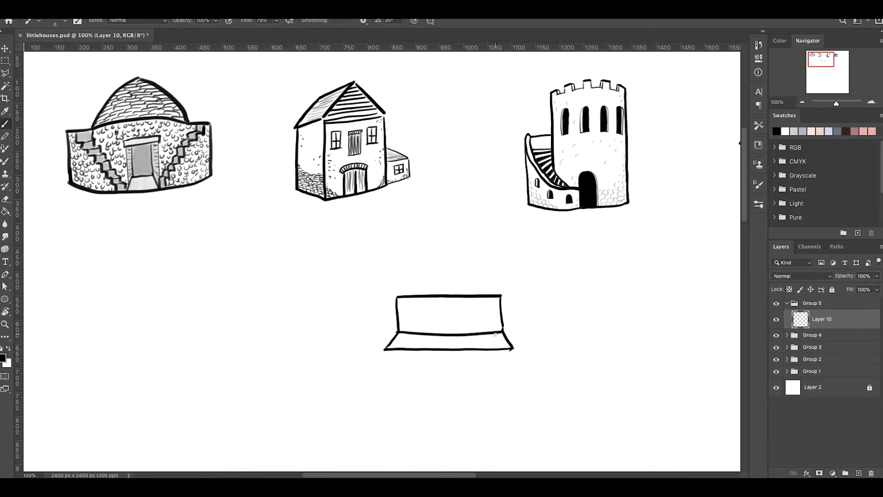
left_click_drag(459, 336, 459, 346)
left_click_drag(465, 336, 466, 346)
left_click_drag(473, 336, 473, 346)
left_click_drag(479, 335, 481, 347)
left_click_drag(486, 336, 502, 402)
Step: Draw the shop's lower wall box and the raised base slab beneath it
left_click_drag(396, 351, 395, 404)
left_click_drag(503, 403, 394, 404)
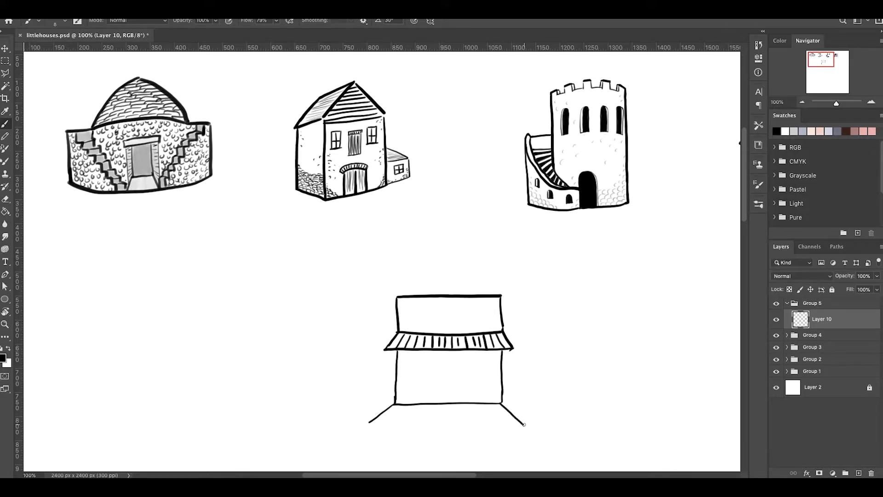
key("ctrl+z")
key("ctrl+z")
left_click_drag(502, 403, 518, 420)
left_click_drag(371, 420, 372, 433)
mouse_move(373, 432)
left_mouse_down()
mouse_move(516, 432)
mouse_move(373, 421)
left_mouse_up()
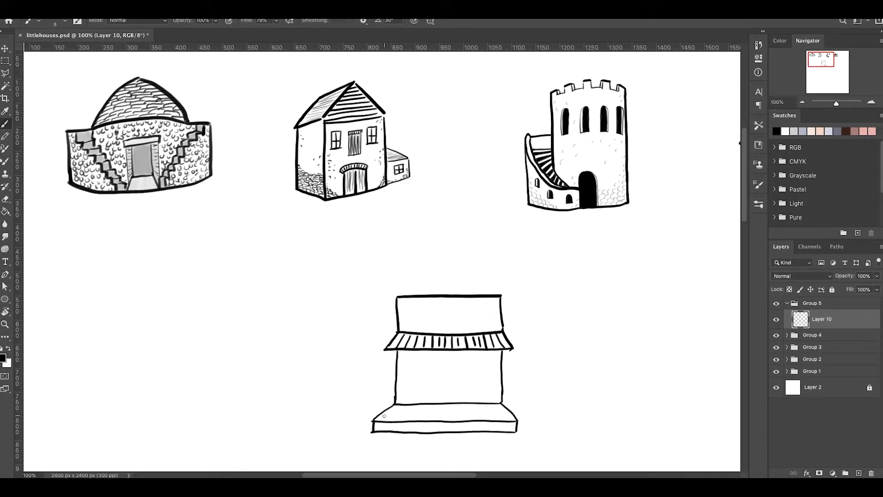
Step: Add a rectangular sign panel on the fascia, then zoom to 200% with a smaller brush
left_click_drag(434, 310, 422, 317)
key("e")
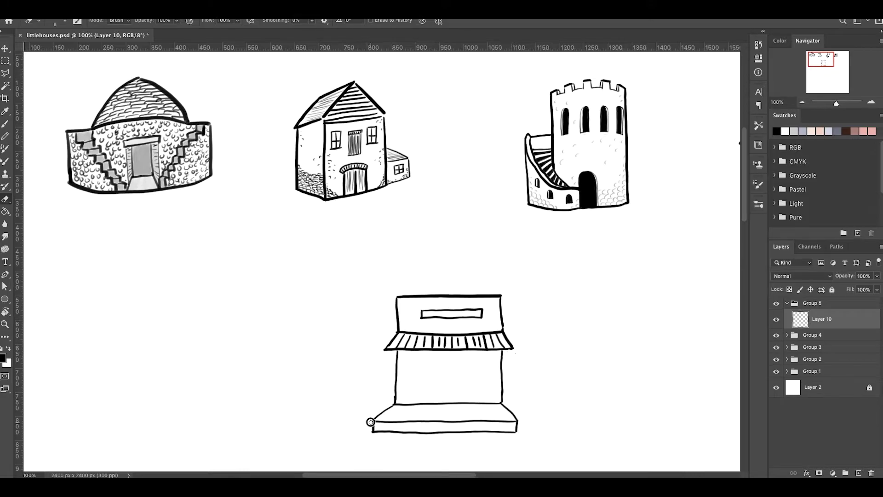
key("ctrl+plus")
key("b")
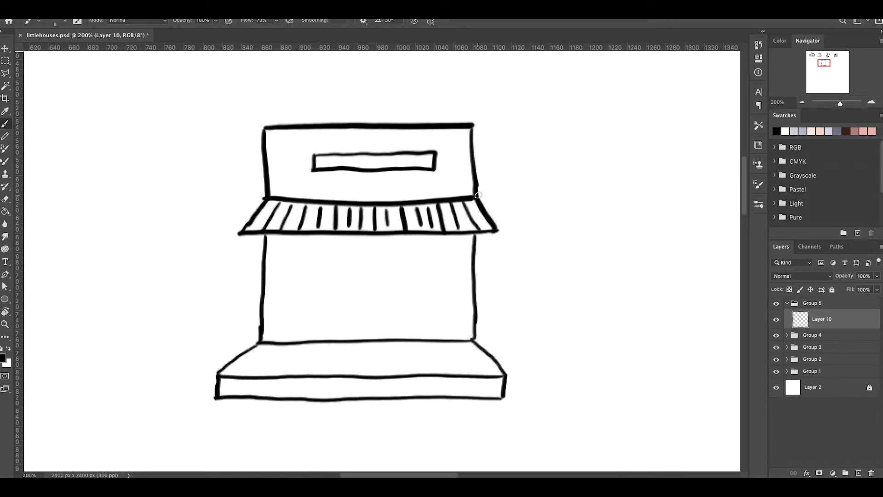
key("bracketleft")
key("bracketleft")
key("bracketleft")
Step: Outline the double doorway with its side edges, dividing line and top line
left_click_drag(338, 262, 335, 339)
left_click_drag(450, 258, 448, 338)
left_click_drag(379, 263, 379, 339)
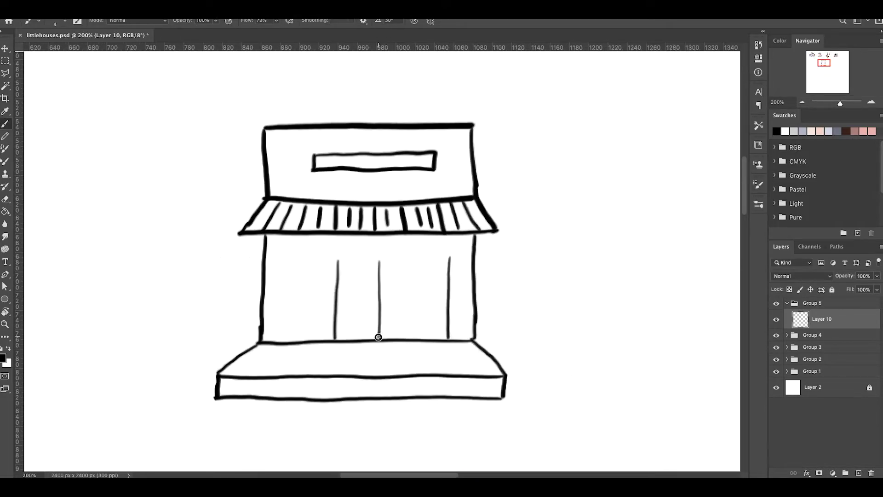
mouse_move(451, 259)
left_mouse_down()
mouse_move(338, 262)
mouse_move(385, 338)
left_mouse_up()
left_click_drag(388, 268, 388, 327)
Step: Erase stray line ends and draw the narrow door's edges and top cap
key("e")
left_click(388, 266)
key("b")
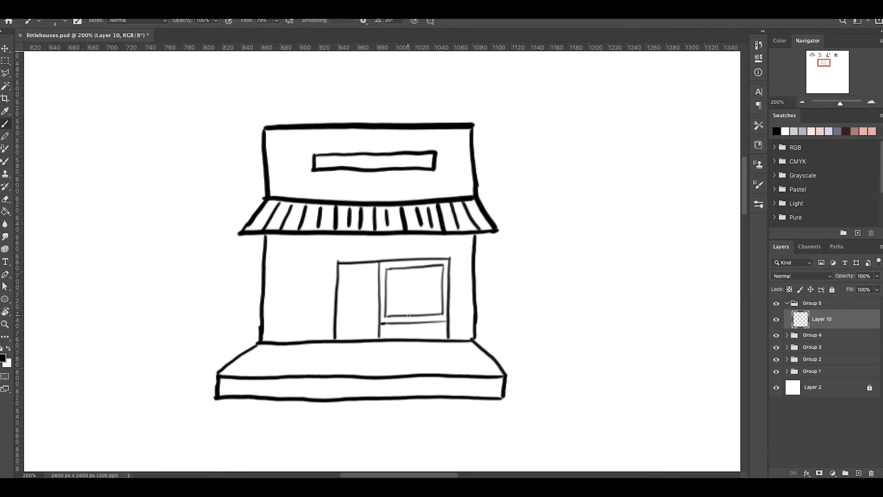
key("e")
left_click_drag(448, 324, 449, 339)
key("b")
left_click_drag(374, 267, 374, 339)
left_click_drag(344, 268, 339, 339)
left_click_drag(374, 268, 343, 268)
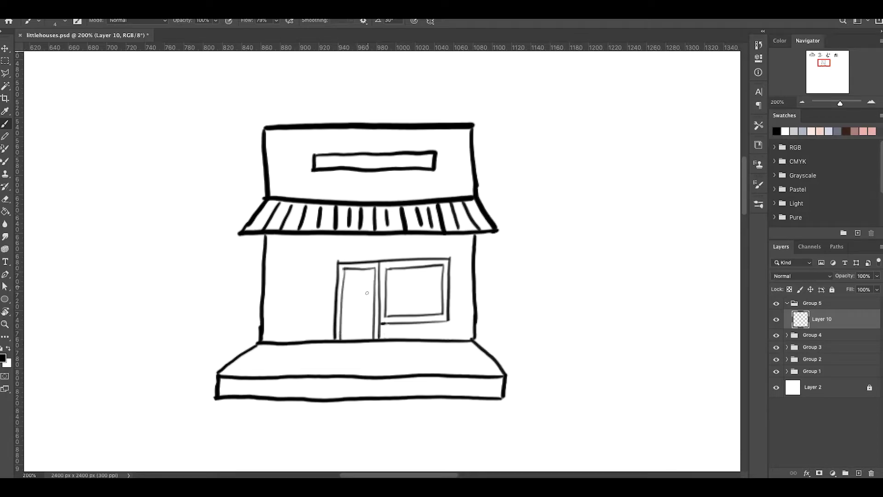
Step: Add door panels and vertical and horizontal glazing bars to the shop window
left_click_drag(362, 313, 367, 314)
left_click_drag(357, 314, 356, 333)
left_click_drag(422, 266, 422, 313)
left_click_drag(387, 279, 443, 277)
mouse_move(388, 290)
left_mouse_down()
mouse_move(444, 288)
mouse_move(444, 299)
left_mouse_up()
key("ctrl+z")
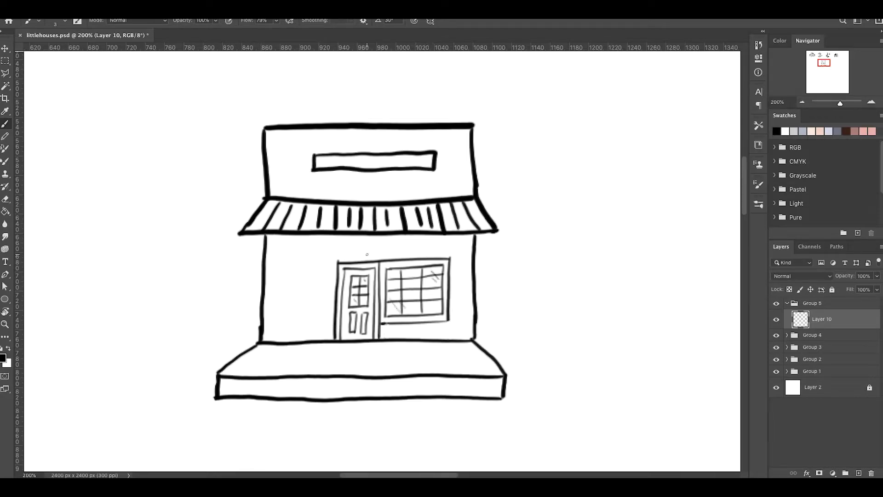
Step: On a new layer, draw thin plank lines across the porch floor
left_click(859, 473)
left_click_drag(239, 375, 266, 346)
left_click_drag(348, 344, 345, 375)
left_click_drag(404, 343, 416, 371)
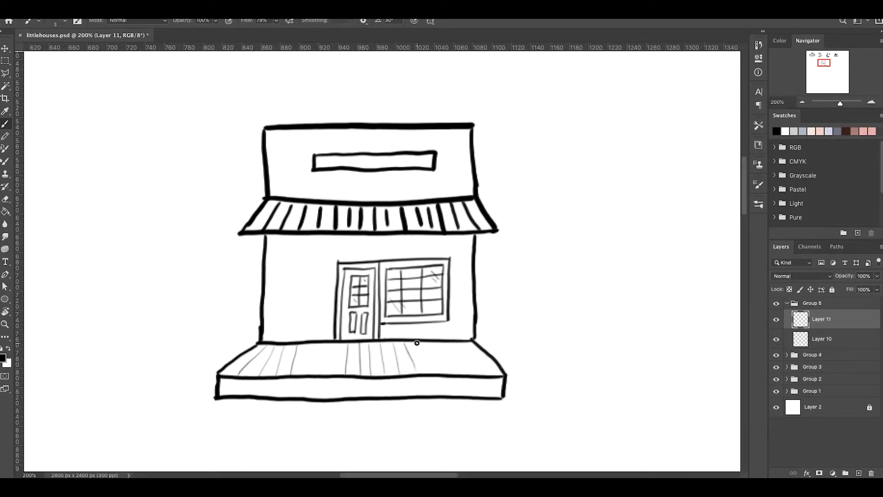
left_click_drag(454, 343, 481, 372)
left_click_drag(342, 339, 334, 370)
left_click_drag(448, 131, 453, 197)
Step: Draw plank lines across the sign board
mouse_move(460, 130)
left_mouse_down()
mouse_move(464, 196)
mouse_move(445, 196)
left_mouse_up()
mouse_move(410, 125)
left_mouse_down()
mouse_move(421, 197)
mouse_move(396, 201)
left_mouse_up()
mouse_move(286, 133)
left_mouse_down()
mouse_move(293, 197)
mouse_move(305, 198)
left_mouse_up()
mouse_move(336, 129)
left_mouse_down()
mouse_move(341, 201)
mouse_move(355, 197)
left_mouse_up()
left_click_drag(366, 129, 371, 201)
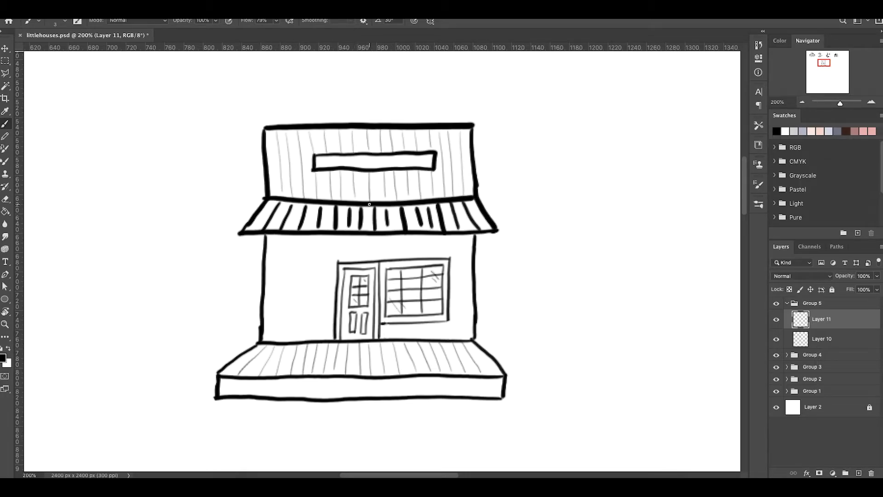
Step: Add plank lines to the right wall, above the door and on the left wall
left_click_drag(465, 236, 466, 333)
left_click_drag(456, 237, 459, 331)
left_click_drag(448, 236, 449, 256)
left_click_drag(440, 236, 441, 256)
left_click_drag(383, 236, 383, 261)
left_click_drag(365, 236, 365, 261)
left_click_drag(273, 236, 275, 294)
left_click_drag(281, 237, 285, 336)
left_click_drag(302, 236, 304, 341)
left_click_drag(315, 236, 317, 340)
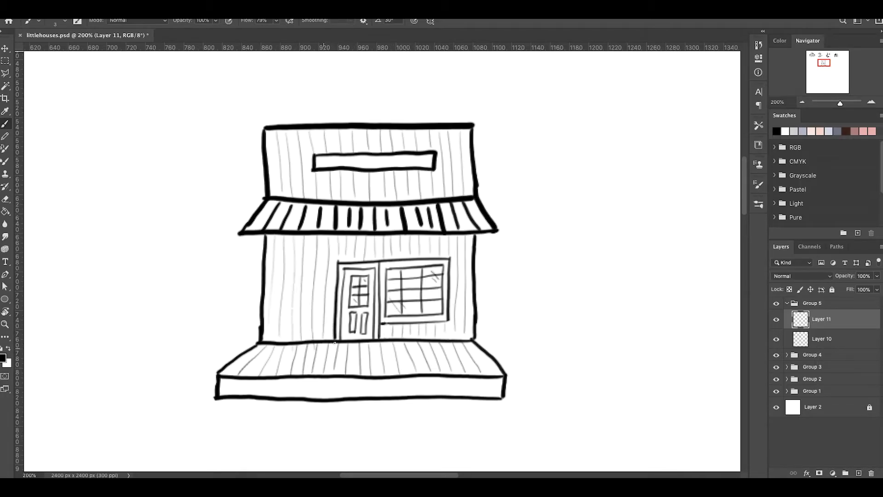
Step: Shade the sign board grey with a larger soft brush at 55% opacity
key("bracketright")
key("bracketright")
key("bracketright")
key("5")
key("5")
key("F5")
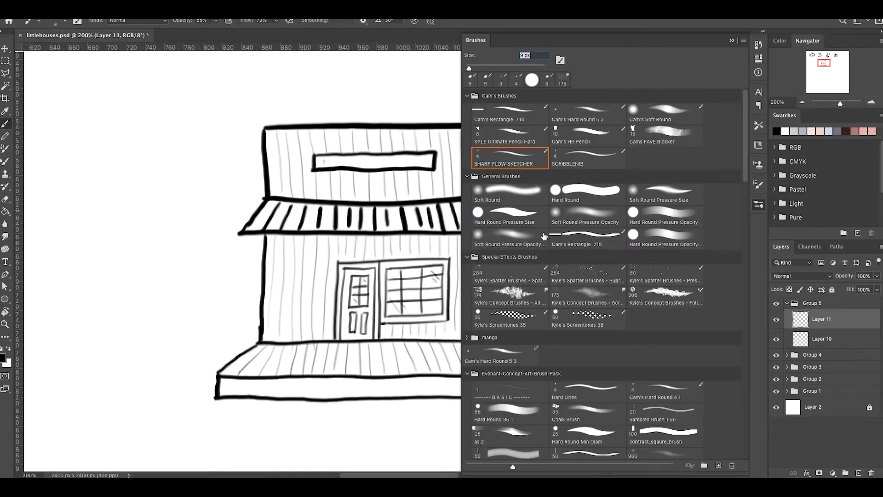
key("F5")
key("bracketleft")
left_click_drag(361, 160, 432, 159)
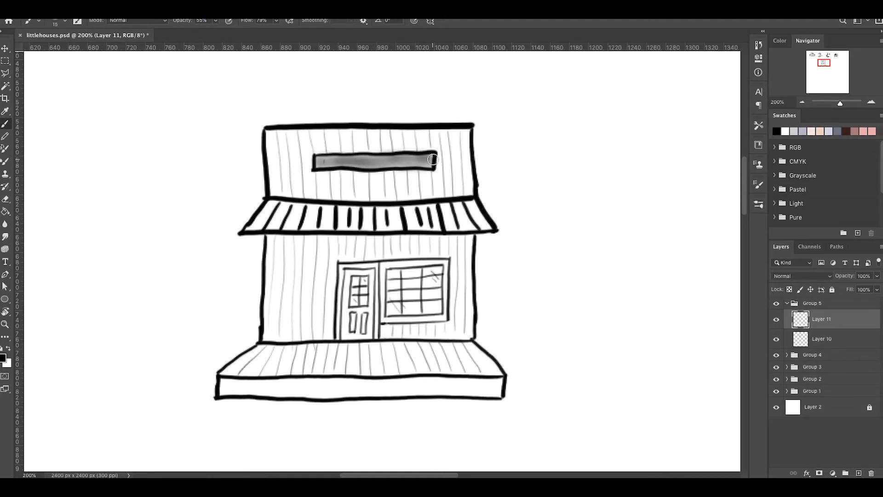
Step: On a new layer, shade the awning and porch front strip grey
left_click(265, 226, "alt")
key("ctrl+bracketleft")
key("ctrl+shift+alt+n")
key("d")
mouse_move(244, 229)
left_mouse_down()
mouse_move(368, 212)
mouse_move(257, 216)
left_mouse_up()
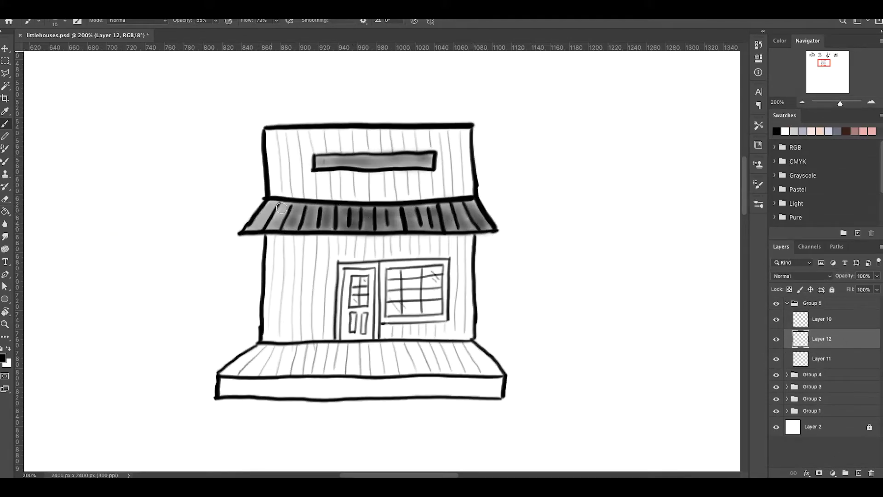
left_click_drag(845, 275, 831, 281)
left_click(831, 355)
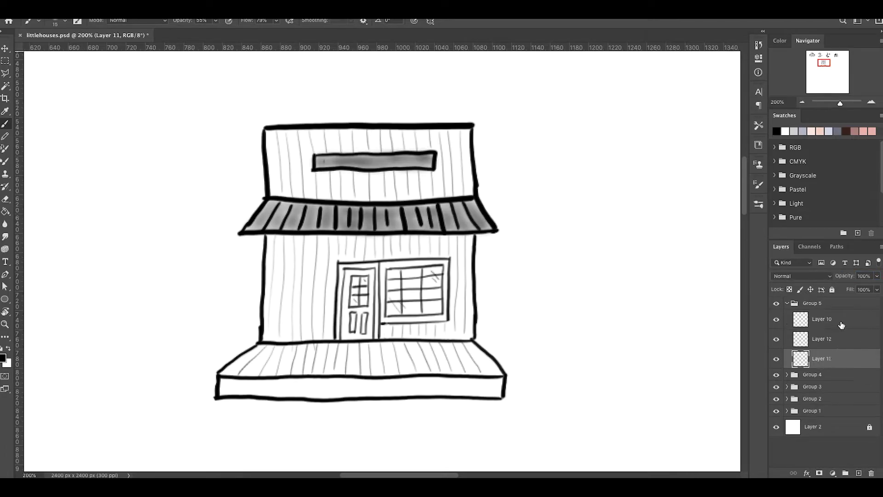
left_click_drag(478, 386, 217, 387)
Step: With a hard inking brush on a new layer, draw thick black frames around door and window
left_click(758, 184)
left_click(528, 151)
left_click(823, 339)
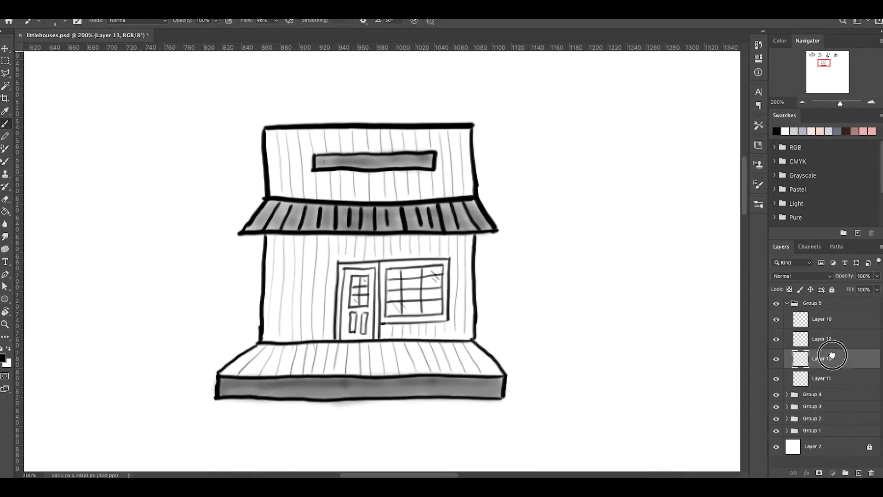
left_click(858, 473)
mouse_move(341, 264)
left_mouse_down()
mouse_move(335, 340)
mouse_move(375, 318)
mouse_move(376, 339)
left_mouse_up()
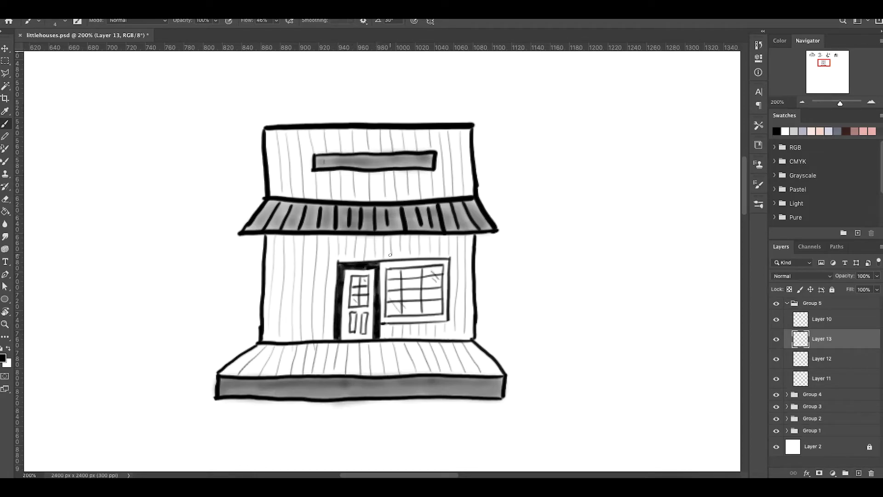
mouse_move(382, 260)
left_mouse_down()
mouse_move(382, 322)
mouse_move(432, 265)
mouse_move(447, 322)
mouse_move(385, 324)
mouse_move(449, 322)
left_mouse_up()
key("bracketright")
Step: At 400% zoom on the outline layer, thicken the window frame's edges
key("e")
key("ctrl+equal")
key("alt+bracketright")
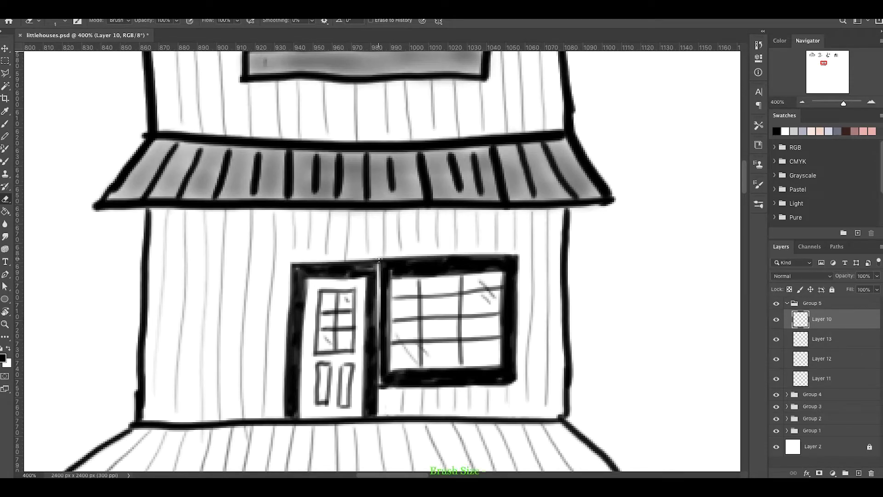
key("alt+bracketleft")
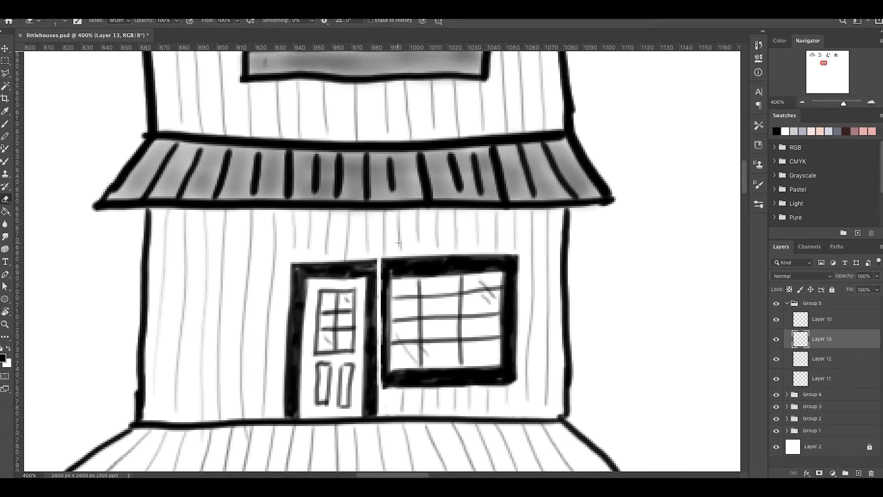
key("alt+bracketright")
key("b")
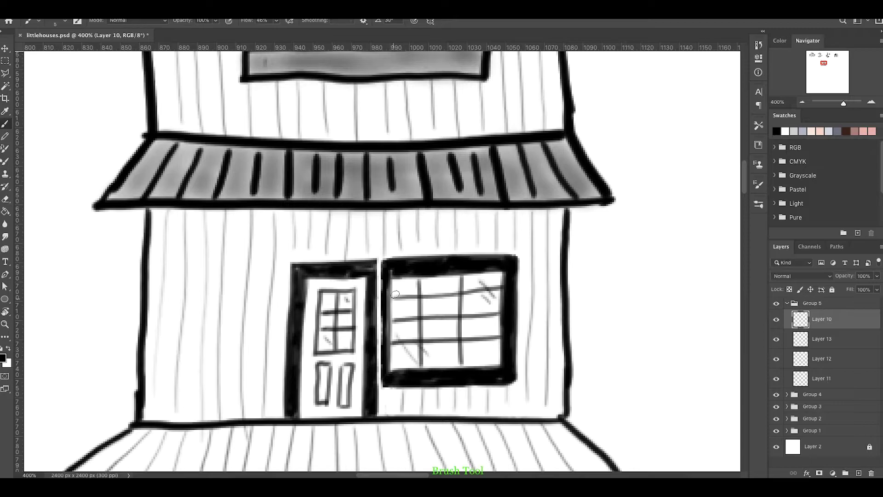
left_click_drag(389, 276, 389, 362)
left_click_drag(506, 271, 506, 308)
key("ctrl+minus")
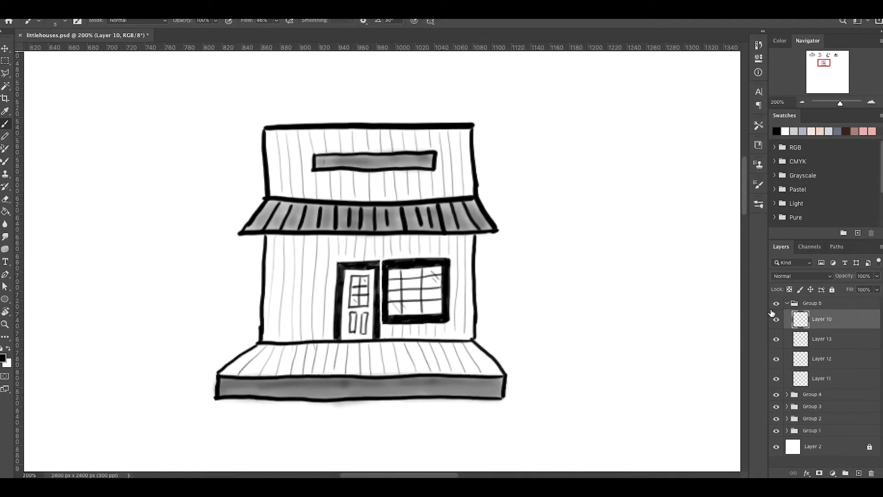
Step: Add Layer 14 for sign lettering with higher flow and a thinner brush
key("ctrl+shift+alt+n")
key("shift+0")
key("bracketleft")
key("bracketleft")
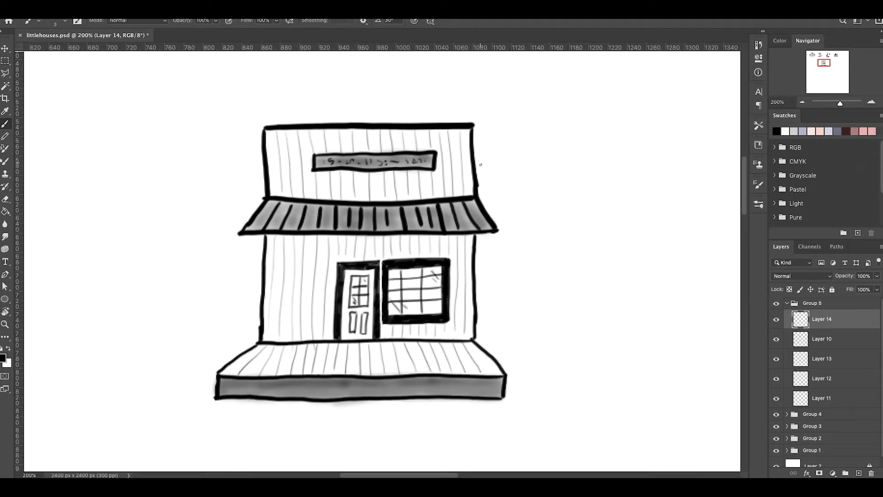
key("e")
key("alt+bracketleft")
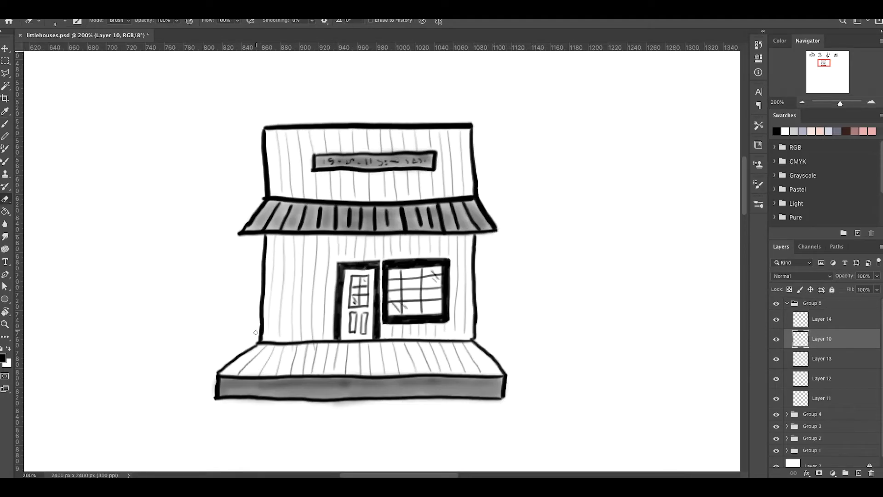
Step: Add Layer 15 and hatch dark strokes across the porch floor
left_click(832, 324)
key("ctrl+shift+alt+n")
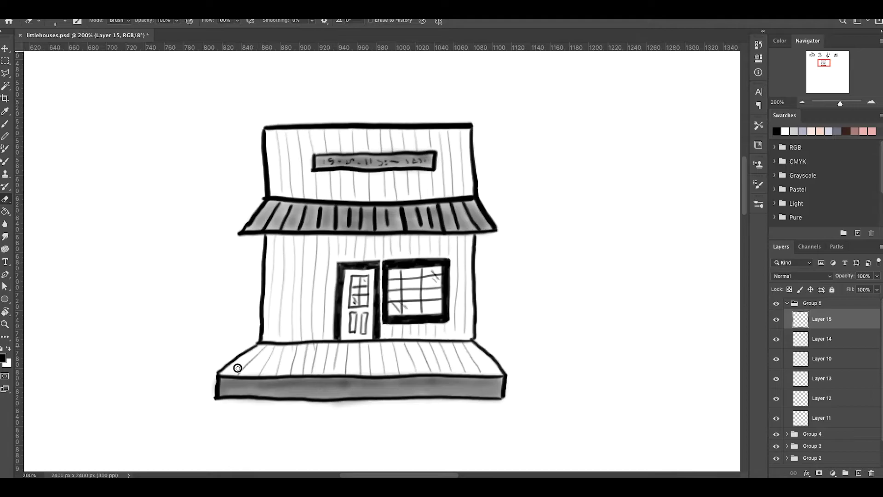
key("alt+bracketleft")
key("alt+bracketleft")
left_click(823, 322)
key("b")
left_click_drag(260, 348, 244, 364)
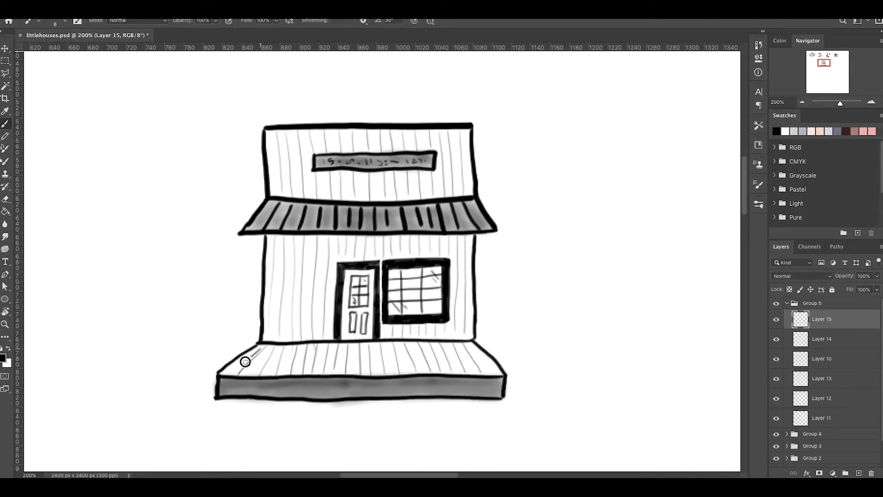
left_click_drag(290, 346, 276, 375)
left_click_drag(345, 343, 410, 370)
left_click_drag(490, 344, 412, 372)
Step: Hide the porch hatching and outline the sixth house's walls and sloped roof
left_click(777, 319)
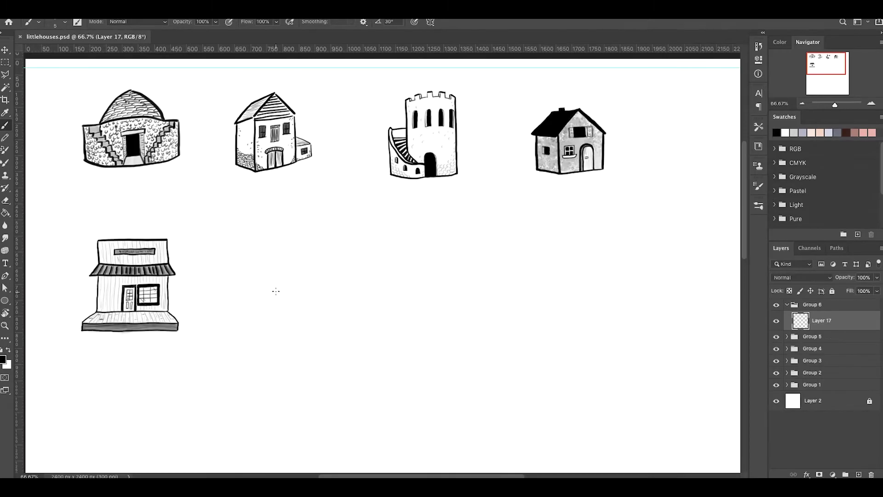
left_click_drag(257, 272, 257, 320)
key("ctrl+z")
left_click_drag(257, 272, 257, 323)
mouse_move(307, 276)
left_mouse_down()
mouse_move(309, 301)
mouse_move(256, 323)
left_mouse_up()
left_click_drag(257, 273, 311, 279)
left_click_drag(258, 271, 329, 239)
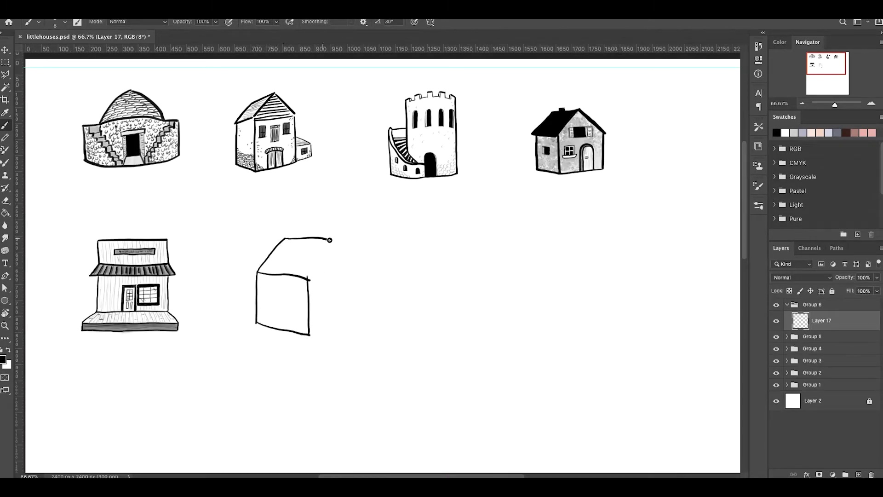
mouse_move(362, 264)
left_mouse_down()
mouse_move(357, 329)
mouse_move(309, 339)
left_mouse_up()
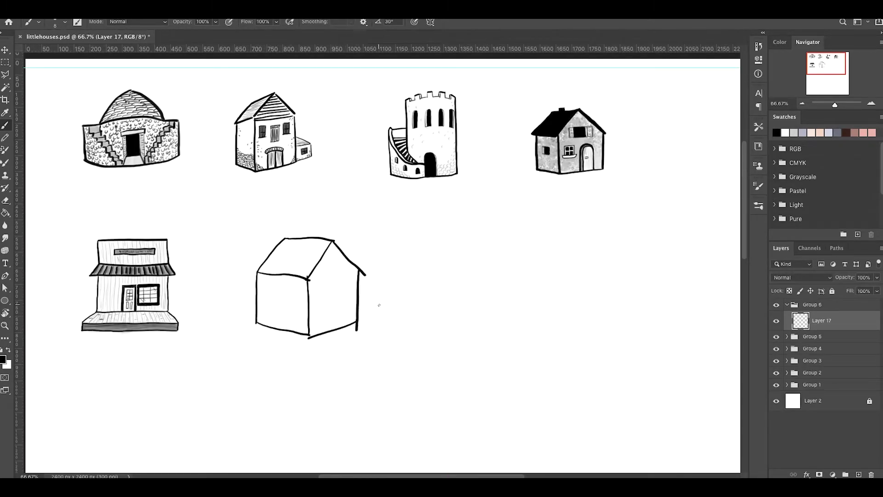
Step: Erase the overshooting corner line ends and draw a corner post past the base
key("e")
key("bracketright")
left_click_drag(358, 326, 310, 339)
key("bracketright")
key("b")
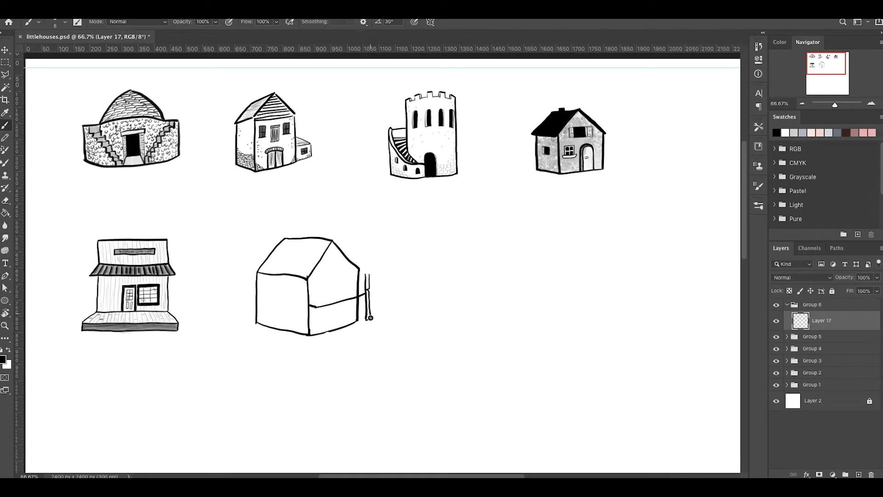
key("ctrl+z")
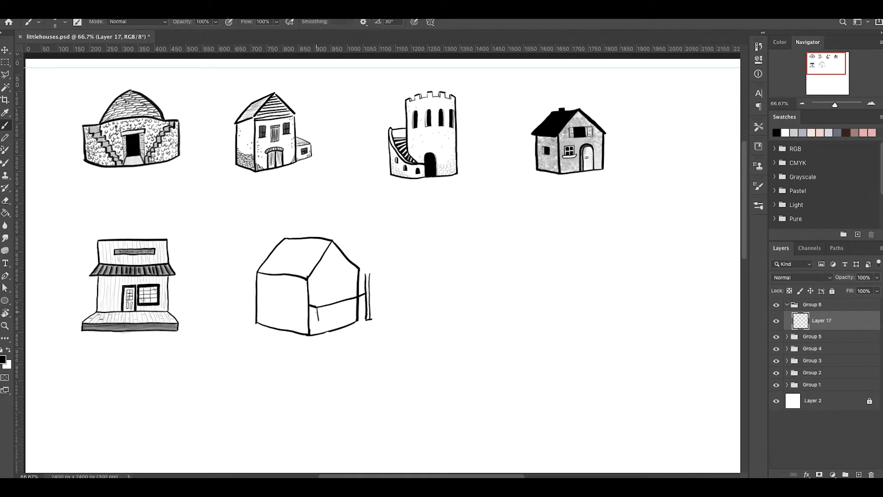
left_click_drag(315, 307, 318, 343)
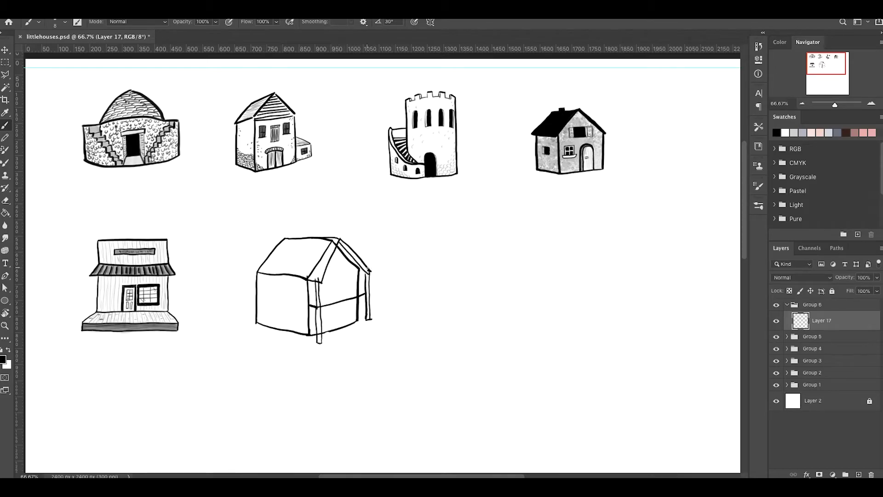
Step: Clean stray roof lines and ink both front corner posts solid black
key("e")
mouse_move(331, 241)
left_mouse_down()
mouse_move(321, 281)
mouse_move(344, 260)
left_mouse_up()
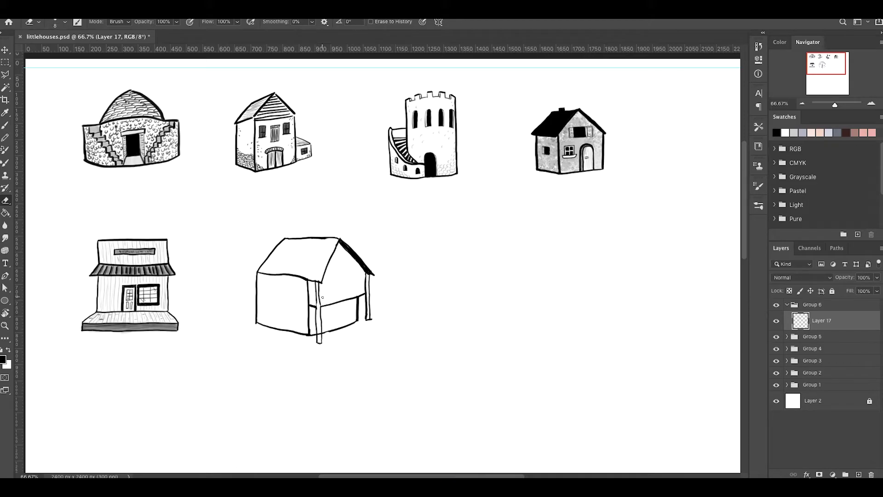
key("b")
left_click_drag(319, 283, 320, 343)
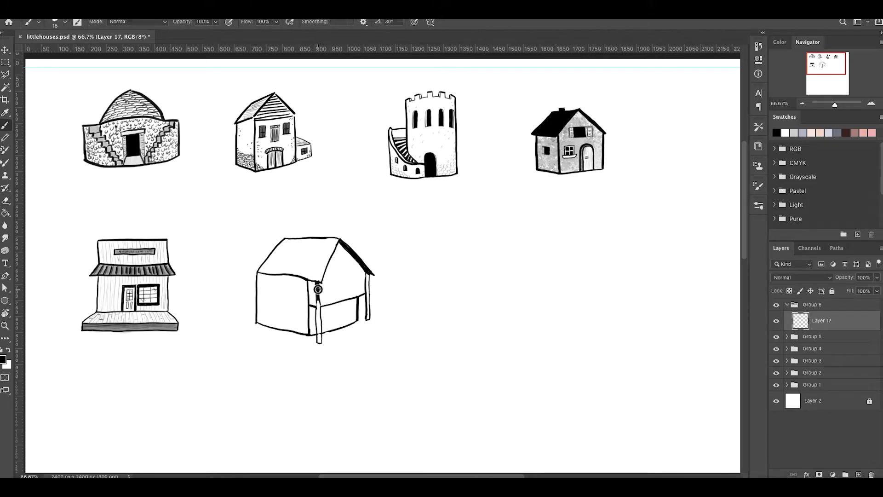
left_click_drag(368, 274, 368, 319)
key("e")
left_click_drag(315, 310, 321, 286)
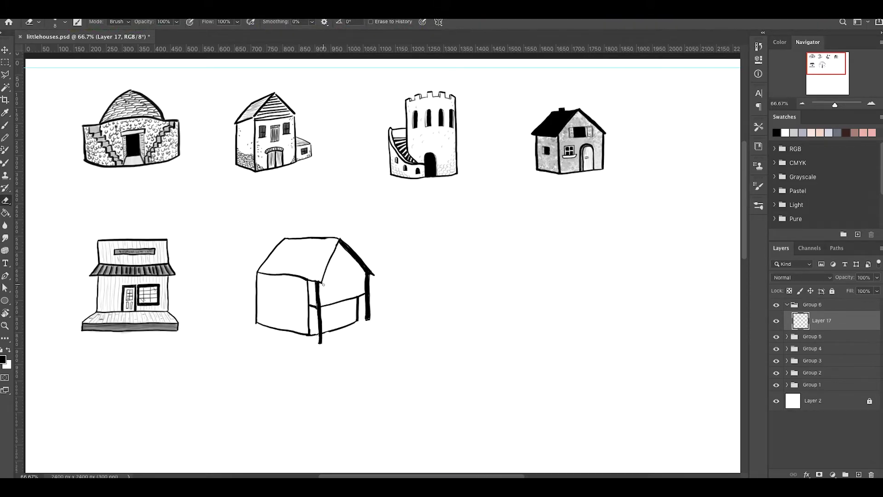
key("b")
Step: With a larger brush, draw the eave line between the posts and the side-wall window outline
key("bracketright")
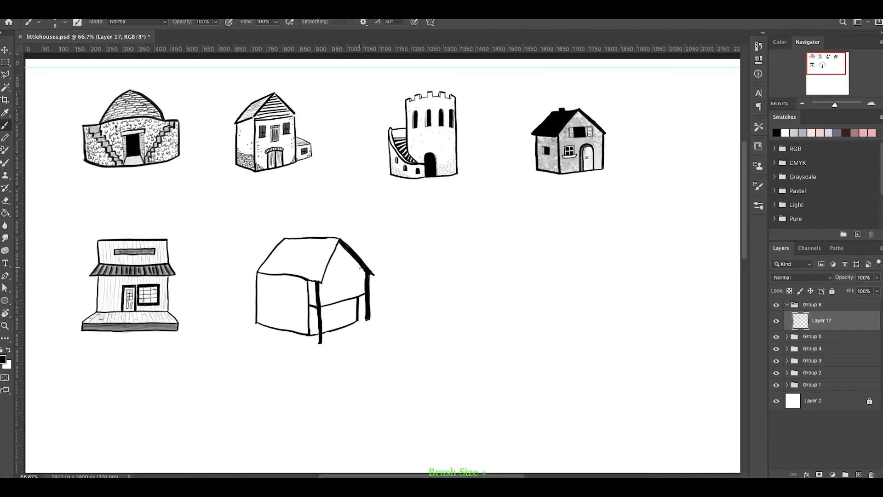
key("ctrl+plus")
mouse_move(293, 287)
left_mouse_down()
mouse_move(355, 272)
mouse_move(325, 304)
left_mouse_up()
mouse_move(311, 306)
left_mouse_down()
mouse_move(338, 301)
mouse_move(335, 277)
mouse_move(351, 313)
mouse_move(335, 316)
left_mouse_up()
key("e")
key("b")
Step: Add vertical timber strokes to the side wall and gable, plus a small square window
mouse_move(306, 285)
left_mouse_down()
mouse_move(306, 324)
mouse_move(296, 328)
left_mouse_up()
left_click_drag(307, 257, 306, 280)
left_click_drag(322, 237, 321, 276)
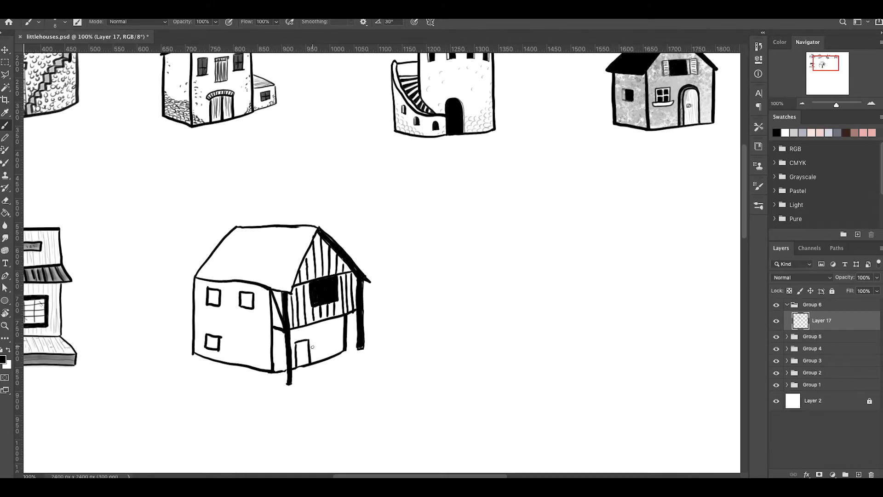
left_click_drag(322, 326, 323, 328)
Step: Fill the front and side windows solid black and draw vertical planks in the door
left_click_drag(219, 304, 209, 291)
left_click_drag(212, 338, 216, 346)
left_click_drag(250, 306, 243, 294)
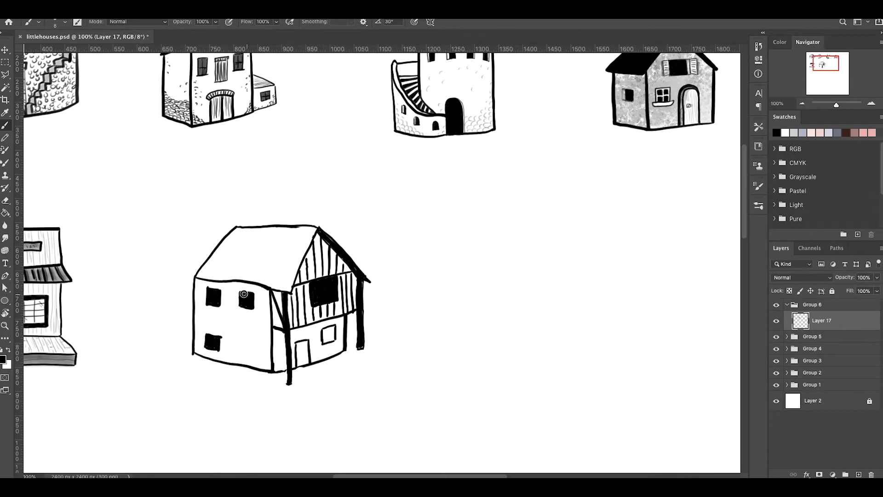
key("ctrl+z")
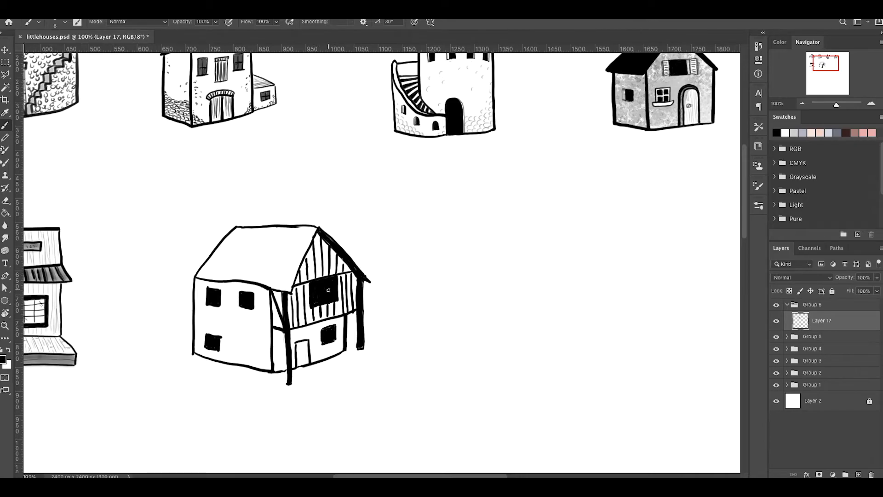
left_click_drag(328, 290, 322, 297)
left_click_drag(296, 343, 297, 364)
left_click_drag(303, 342, 305, 364)
Step: Tidy the right corner post and sketch grey plank lines across the roof to the eaves
key("e")
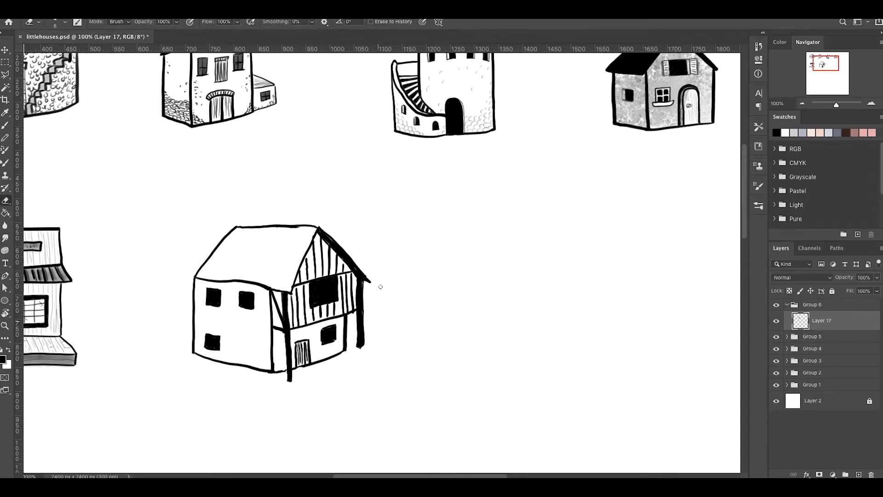
left_click_drag(369, 287, 367, 311)
key("b")
left_click_drag(233, 235, 318, 231)
mouse_move(312, 236)
left_mouse_down()
mouse_move(227, 241)
mouse_move(309, 247)
left_mouse_up()
mouse_move(304, 254)
left_mouse_down()
mouse_move(214, 260)
mouse_move(299, 271)
left_mouse_up()
mouse_move(297, 276)
left_mouse_down()
mouse_move(202, 278)
mouse_move(293, 289)
left_mouse_up()
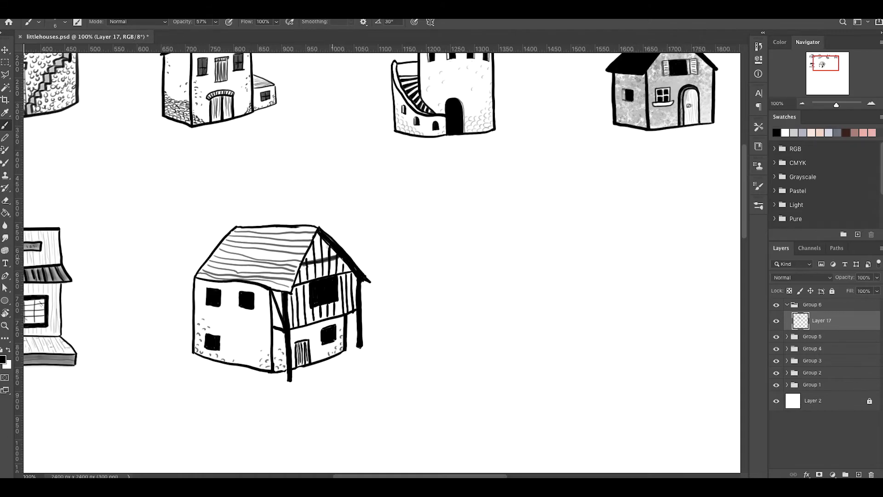
Step: Cross the roof planks with five vertical strokes, bolden the eave, and sketch the next building's outline
left_click_drag(306, 231, 287, 287)
left_click_drag(295, 232, 275, 276)
left_click_drag(276, 229, 255, 280)
mouse_move(257, 232)
left_mouse_down()
mouse_move(237, 280)
mouse_move(227, 276)
left_mouse_up()
left_click_drag(237, 233, 205, 277)
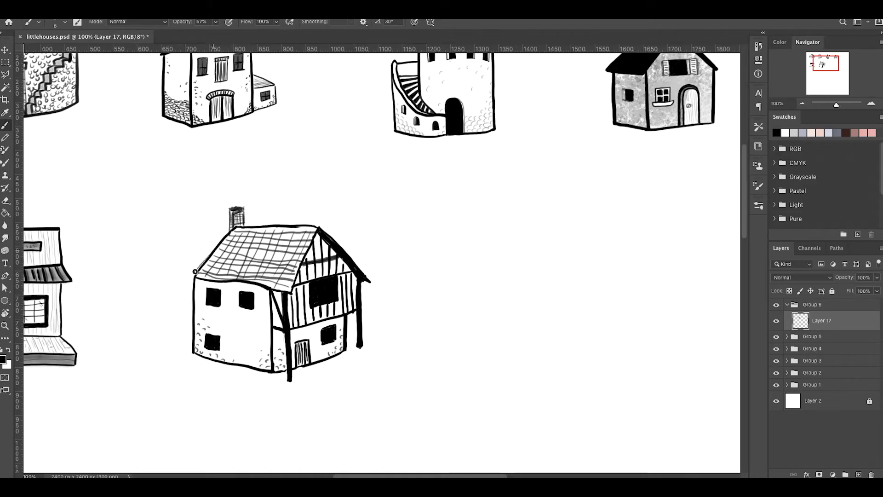
left_click_drag(218, 282, 288, 291)
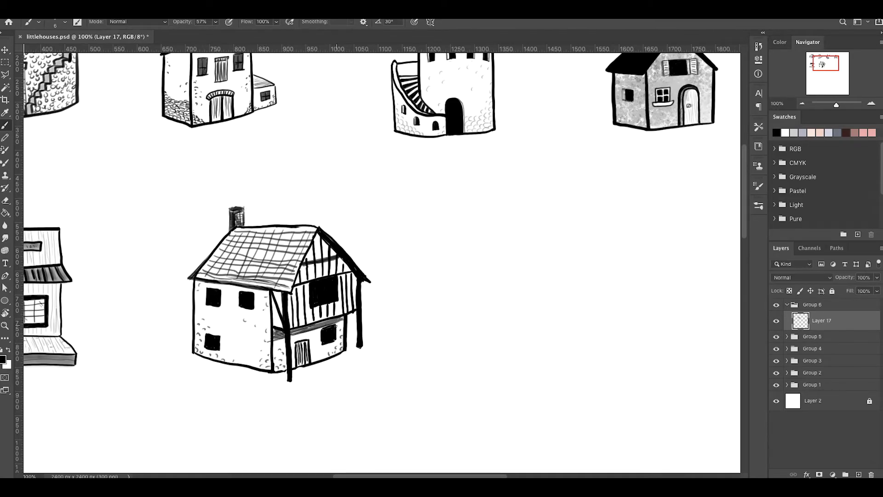
mouse_move(487, 251)
left_mouse_down()
mouse_move(451, 270)
mouse_move(573, 271)
left_mouse_up()
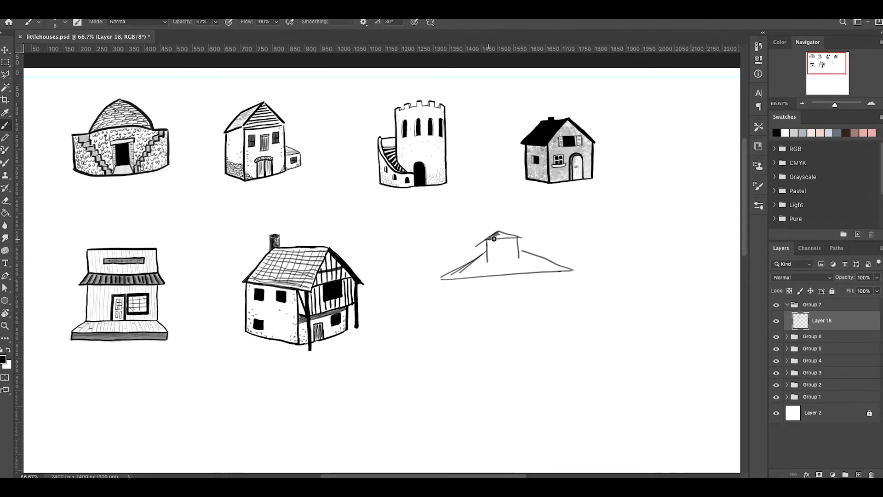
Step: Zoom in and, at 100% opacity, paint the cupola roof and large roof solid black
key("ctrl+plus")
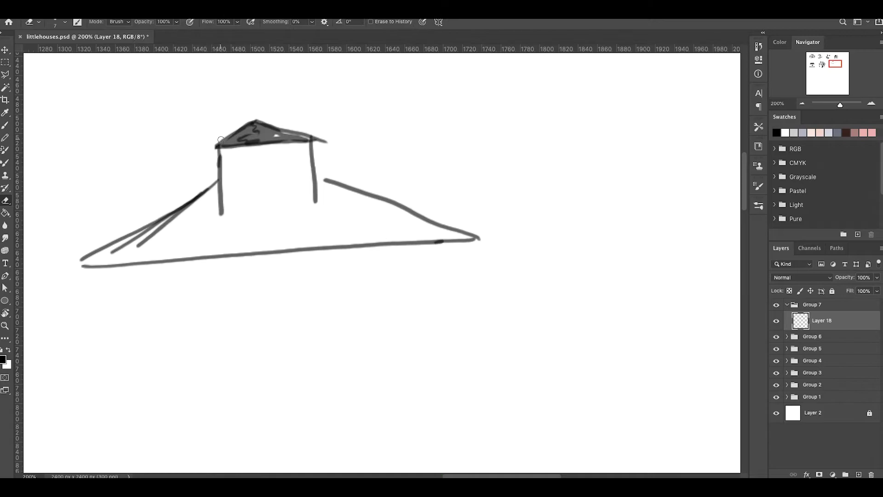
key("0")
mouse_move(260, 121)
left_mouse_down()
mouse_move(217, 142)
mouse_move(276, 122)
mouse_move(263, 136)
mouse_move(299, 134)
left_mouse_up()
left_click_drag(316, 202, 220, 203)
mouse_move(219, 182)
left_mouse_down()
mouse_move(221, 214)
mouse_move(83, 263)
mouse_move(225, 215)
mouse_move(357, 211)
mouse_move(123, 258)
mouse_move(462, 240)
mouse_move(90, 262)
left_mouse_up()
key("bracketright")
key("bracketright")
key("bracketright")
key("bracketleft")
key("bracketleft")
key("bracketleft")
left_click_drag(322, 180, 475, 242)
Step: Draw the cupola's sides and window, both side walls, and the floor line
key("e")
key("b")
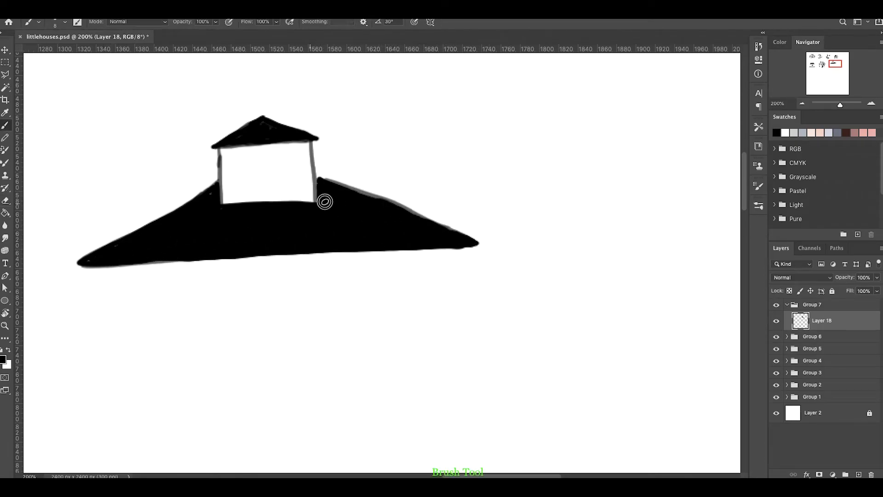
left_click_drag(300, 143, 303, 200)
mouse_move(234, 147)
left_mouse_down()
mouse_move(237, 201)
mouse_move(245, 160)
mouse_move(289, 171)
mouse_move(288, 197)
mouse_move(276, 179)
mouse_move(285, 159)
left_mouse_up()
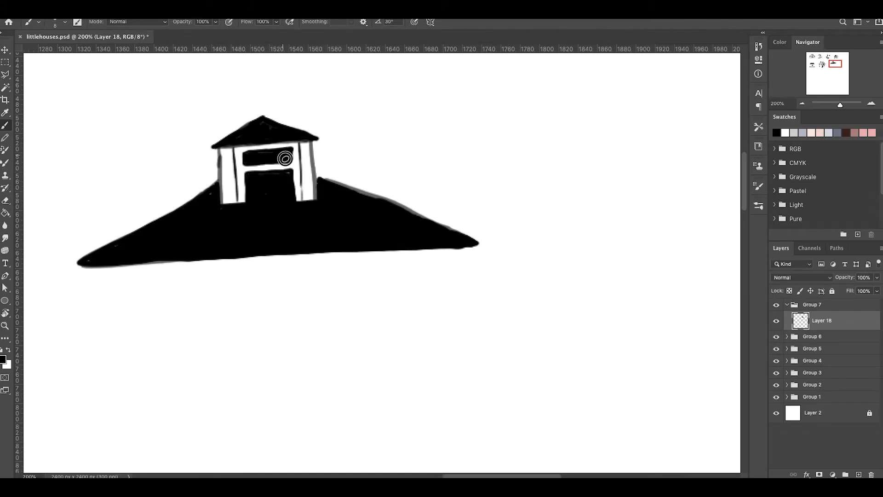
left_click_drag(444, 250, 448, 336)
left_click_drag(108, 266, 114, 347)
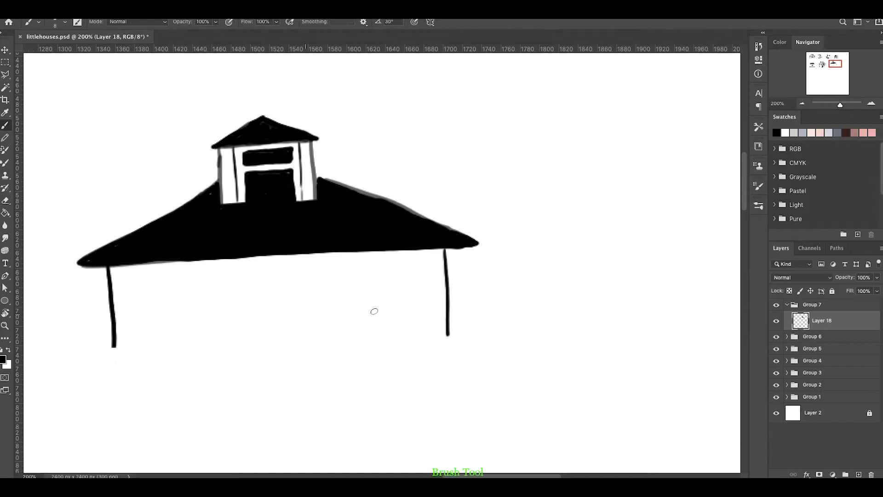
left_click_drag(450, 336, 113, 350)
Step: Add two framed, double-paned windows on the front wall
left_click_drag(162, 262, 165, 346)
left_click_drag(223, 261, 221, 344)
left_click_drag(328, 252, 331, 341)
mouse_move(386, 251)
left_mouse_down()
mouse_move(390, 335)
mouse_move(338, 253)
left_mouse_up()
left_click_drag(377, 318, 380, 331)
mouse_move(343, 305)
left_mouse_down()
mouse_move(378, 301)
mouse_move(380, 333)
left_mouse_up()
left_click_drag(172, 263, 214, 261)
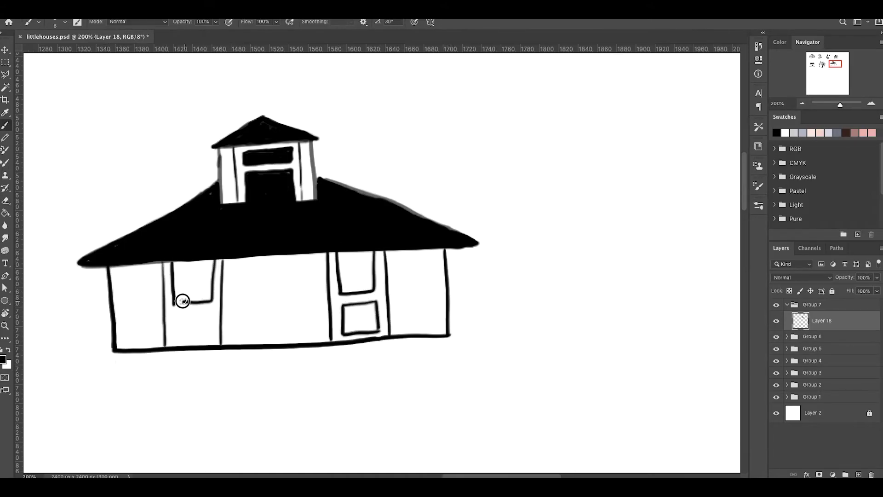
mouse_move(173, 340)
left_mouse_down()
mouse_move(210, 332)
mouse_move(174, 340)
left_mouse_up()
Step: Close the upper panes of both windows and add the base outline strokes
key("e")
scroll(373, 157, "down", 3)
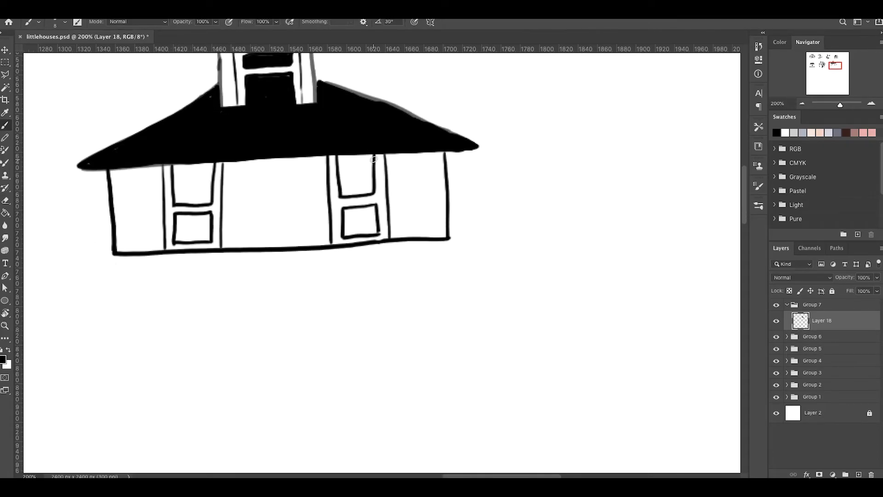
key("b")
left_click_drag(172, 171, 214, 169)
left_click_drag(337, 162, 375, 160)
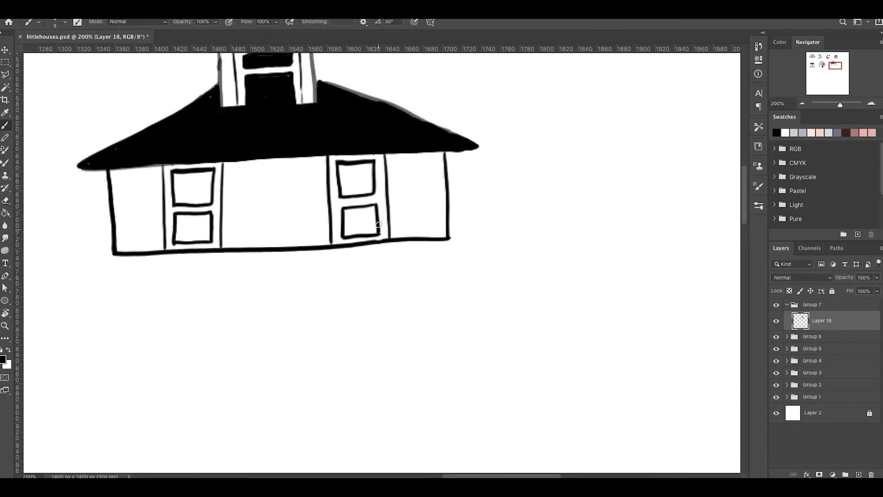
left_click_drag(112, 254, 54, 282)
mouse_move(450, 239)
left_mouse_down()
mouse_move(497, 270)
mouse_move(53, 282)
left_mouse_up()
Step: Draw the lower storey's side walls and a beam across the base
scroll(73, 309, "down", 2)
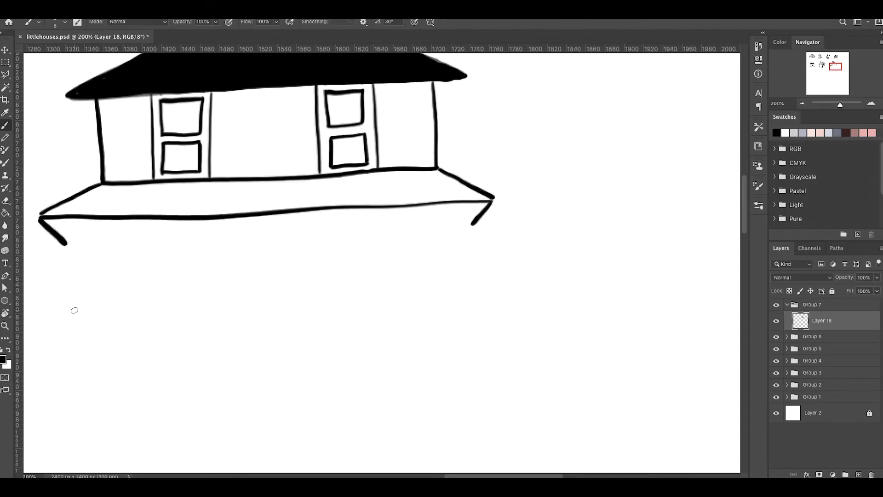
left_click_drag(474, 224, 480, 407)
left_click_drag(67, 243, 60, 412)
left_click_drag(459, 233, 464, 403)
left_click_drag(77, 249, 76, 410)
left_click_drag(460, 234, 74, 253)
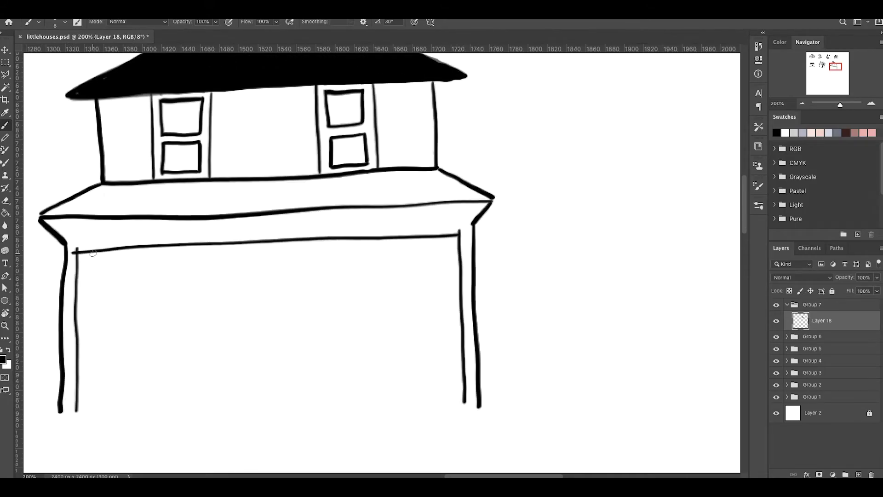
Step: Draw the base's bottom and dividing lines, then erase the excess segments
scroll(479, 286, "down", 2)
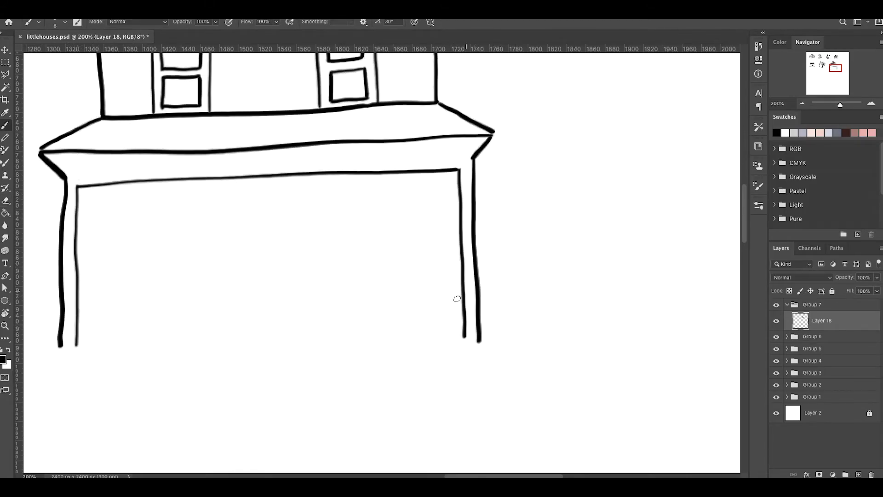
left_click_drag(462, 300, 328, 307)
left_click_drag(479, 339, 332, 367)
left_click_drag(78, 312, 248, 308)
left_click_drag(60, 338, 243, 368)
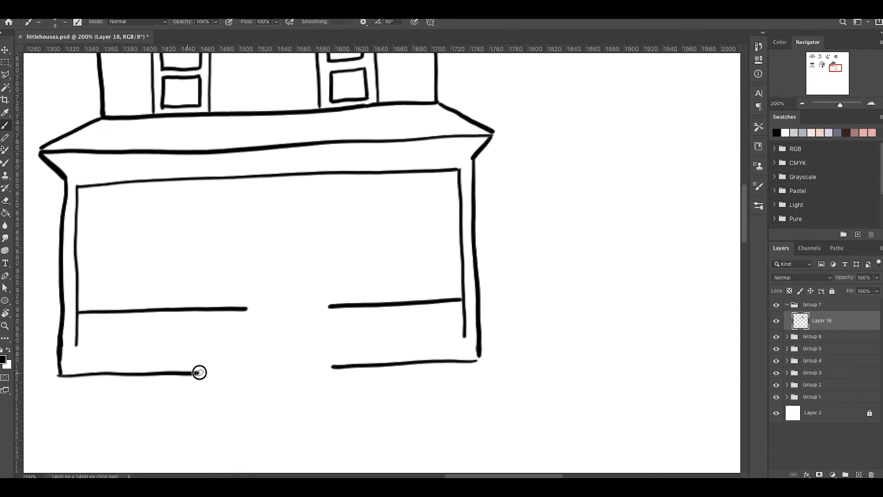
key("e")
key("bracketright")
left_click_drag(464, 301, 464, 338)
left_click_drag(76, 345, 75, 315)
left_click_drag(350, 306, 367, 388)
key("b")
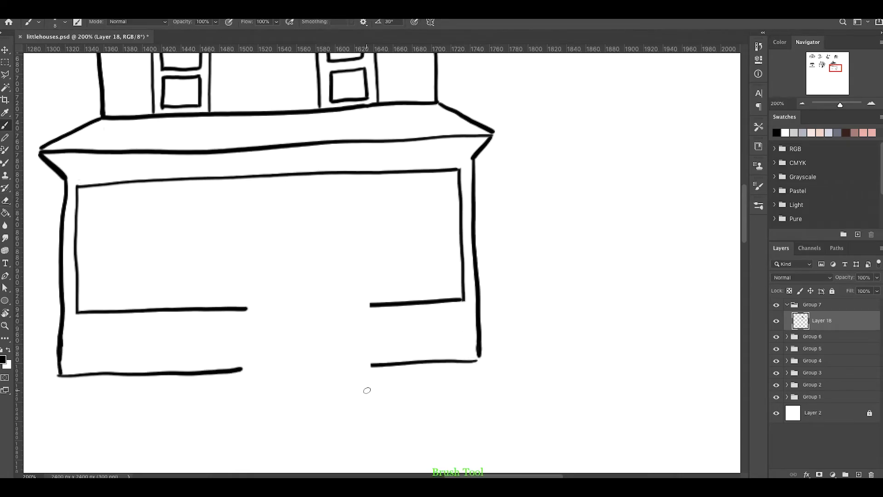
Step: Draw the left and right stair rails and cap their tops and bottoms
scroll(366, 389, "down", 2)
left_click_drag(248, 261, 199, 373)
left_click_drag(371, 257, 379, 369)
left_click_drag(361, 258, 360, 375)
left_click_drag(253, 275, 208, 391)
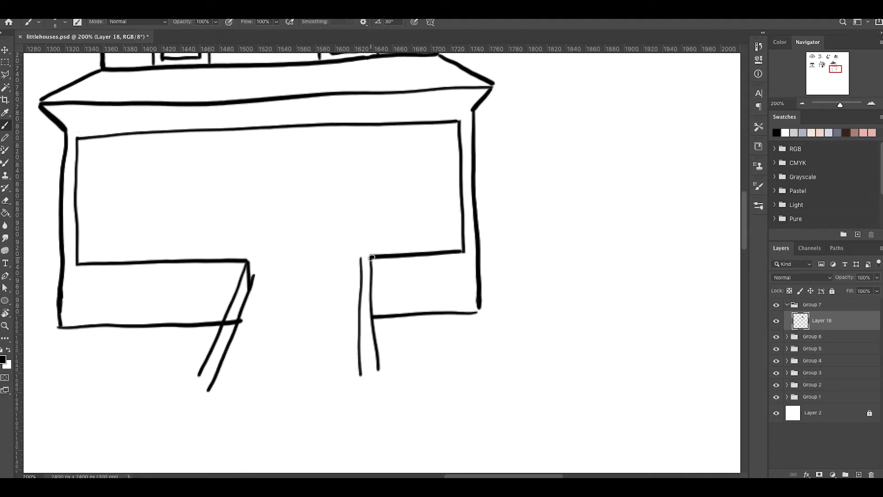
left_click_drag(372, 257, 361, 294)
left_click_drag(242, 317, 223, 329)
left_click_drag(375, 345, 362, 380)
mouse_move(199, 375)
left_mouse_down()
mouse_move(215, 376)
mouse_move(207, 392)
left_mouse_up()
key("e")
key("b")
Step: Draw five stair steps between the two rails
left_click_drag(362, 285, 250, 291)
left_click_drag(359, 302, 248, 304)
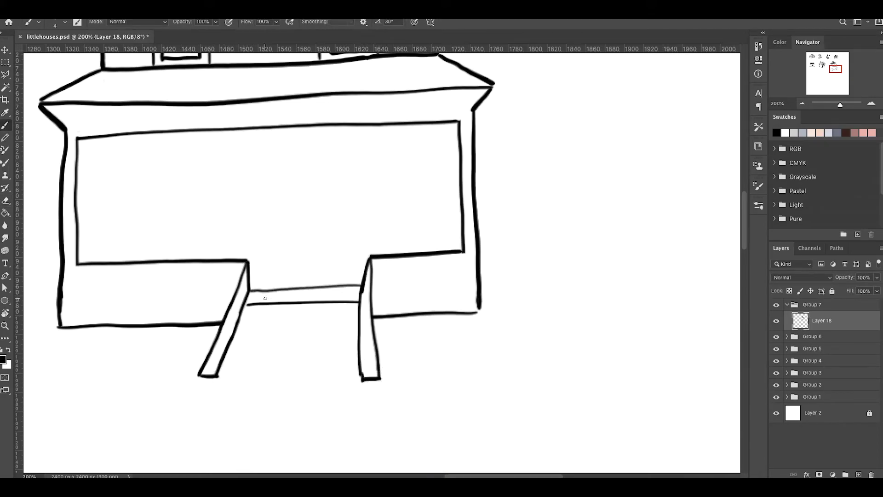
left_click_drag(358, 321, 238, 322)
left_click_drag(358, 333, 229, 335)
mouse_move(358, 359)
left_mouse_down()
mouse_move(220, 361)
mouse_move(218, 371)
left_mouse_up()
Step: Extend the base walls, add the base line right of the stairs and a framed lower-right window
left_click_drag(481, 313, 483, 365)
left_click_drag(55, 327, 54, 378)
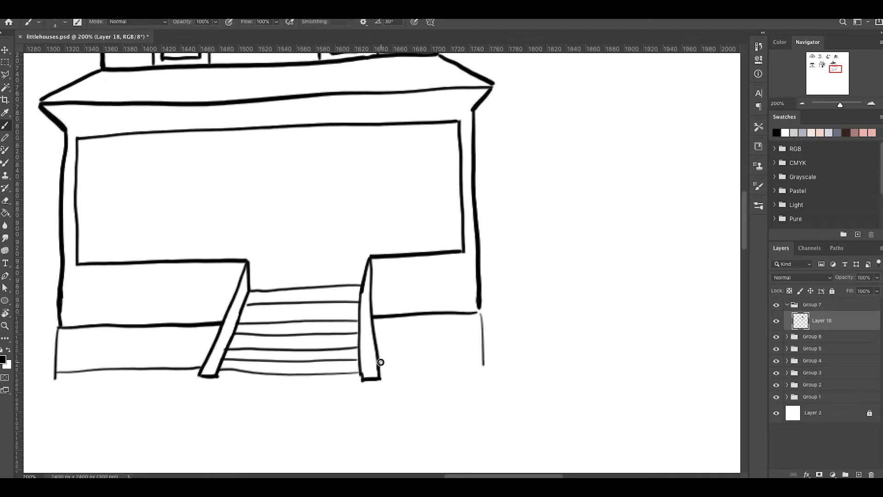
left_click_drag(381, 363, 483, 364)
scroll(64, 321, "up", 1)
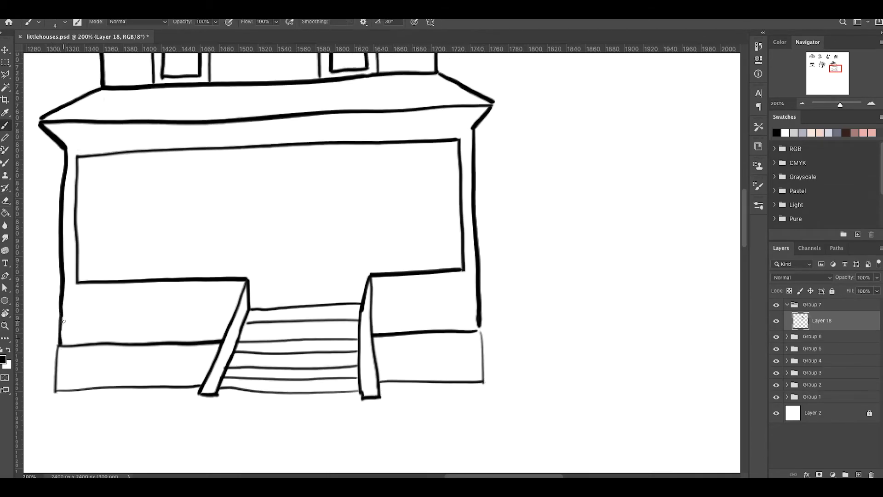
key("ctrl+minus")
left_click_drag(380, 277, 404, 303)
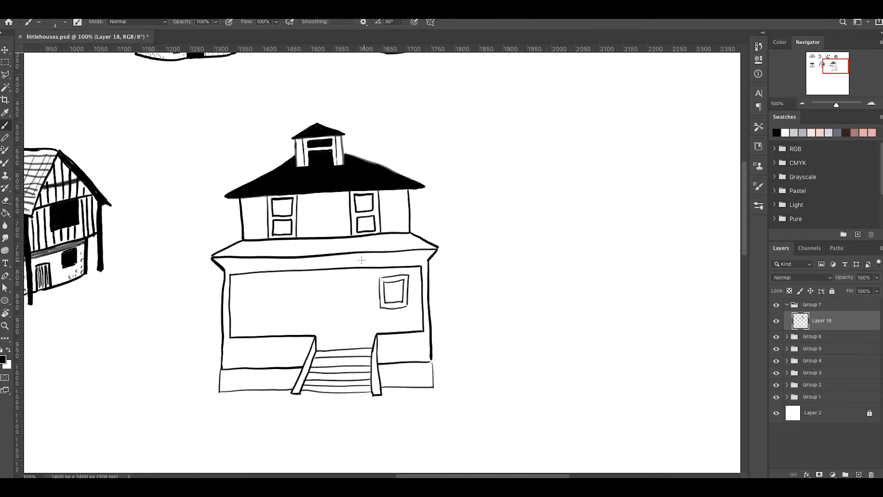
Step: Draw the door with its small window and knob, plus the large left window frame
mouse_move(352, 346)
left_mouse_down()
mouse_move(320, 281)
mouse_move(317, 350)
left_mouse_up()
left_click_drag(327, 289, 327, 315)
left_click_drag(349, 318, 348, 322)
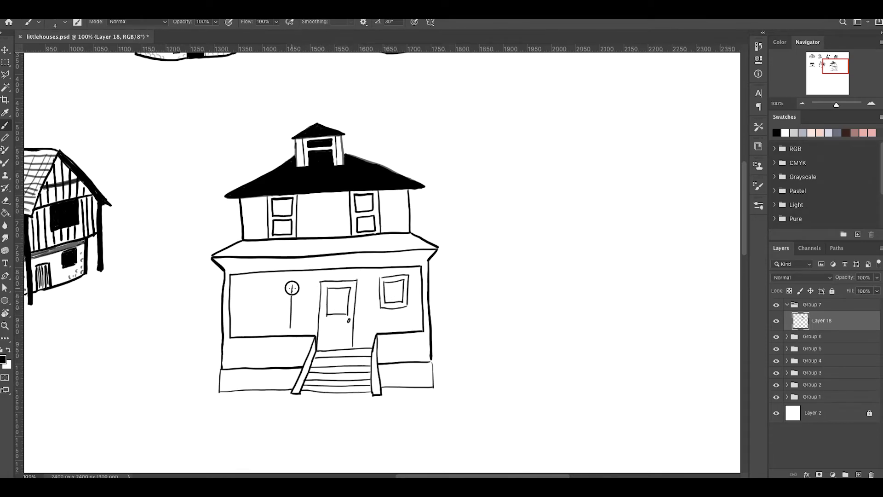
mouse_move(301, 286)
left_mouse_down()
mouse_move(302, 335)
mouse_move(240, 287)
left_mouse_up()
left_click_drag(241, 287, 241, 335)
left_click_drag(298, 293, 299, 335)
left_click_drag(246, 335, 297, 292)
Step: Fill the right window pane, door window and porch roof band solid black; dot the doorknob
key("bracketright")
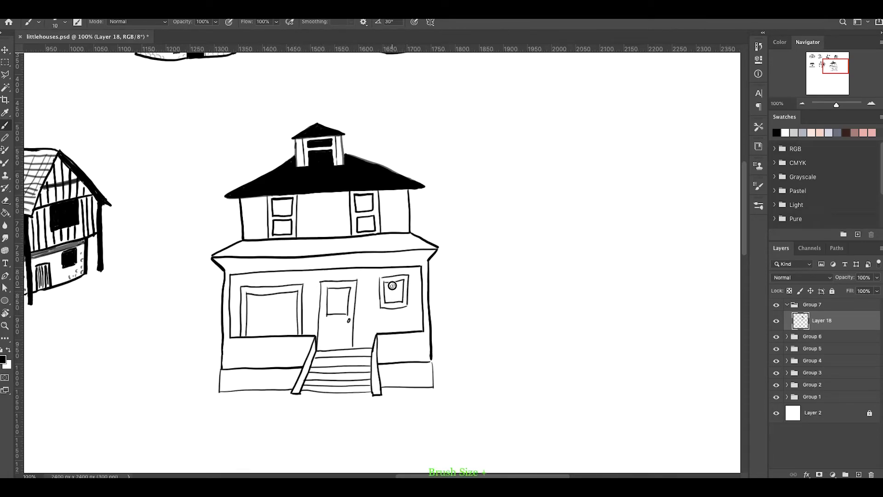
left_click_drag(392, 286, 398, 300)
mouse_move(341, 289)
left_mouse_down()
mouse_move(331, 303)
mouse_move(345, 312)
left_mouse_up()
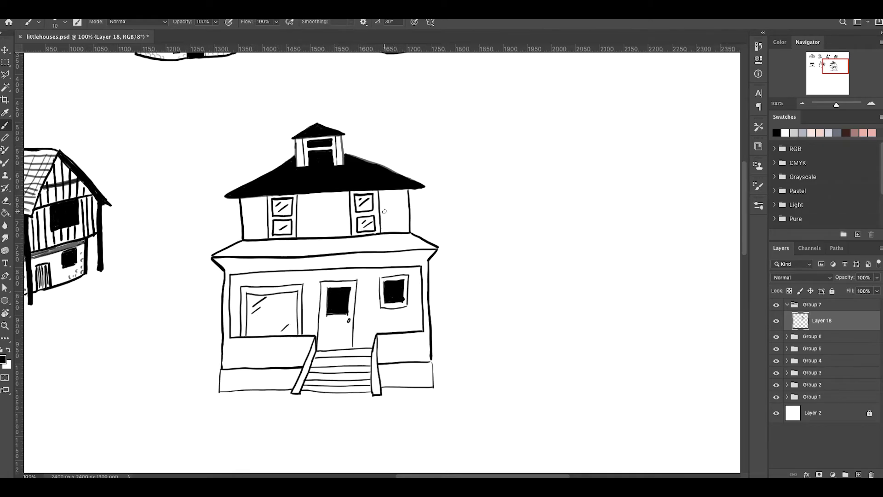
left_click_drag(244, 244, 226, 252)
key("bracketright")
key("bracketright")
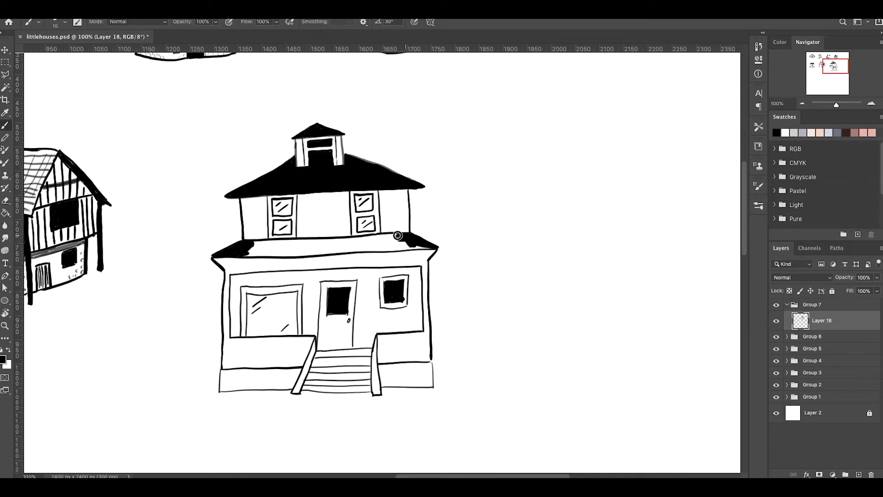
left_click_drag(404, 237, 257, 246)
key("bracketleft")
key("bracketleft")
key("bracketleft")
left_click(349, 320)
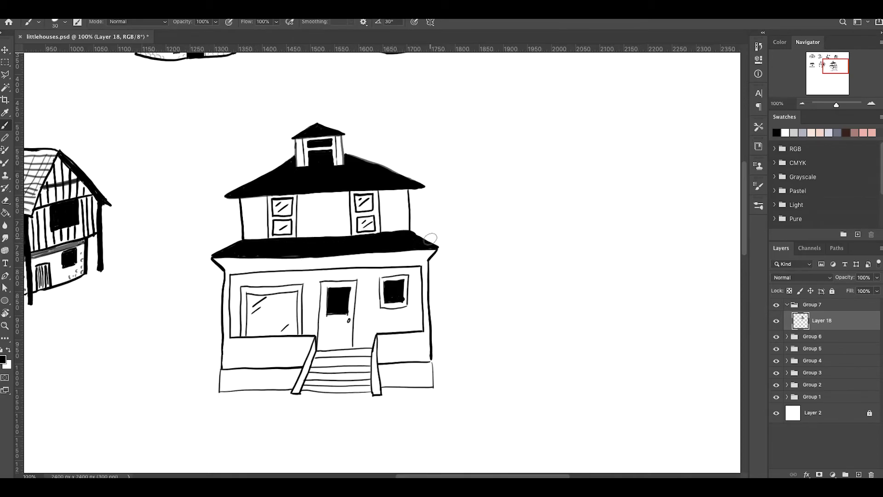
Step: Repaint the stair treads in thick black and thicken the large window's right edge
left_click_drag(376, 392, 291, 393)
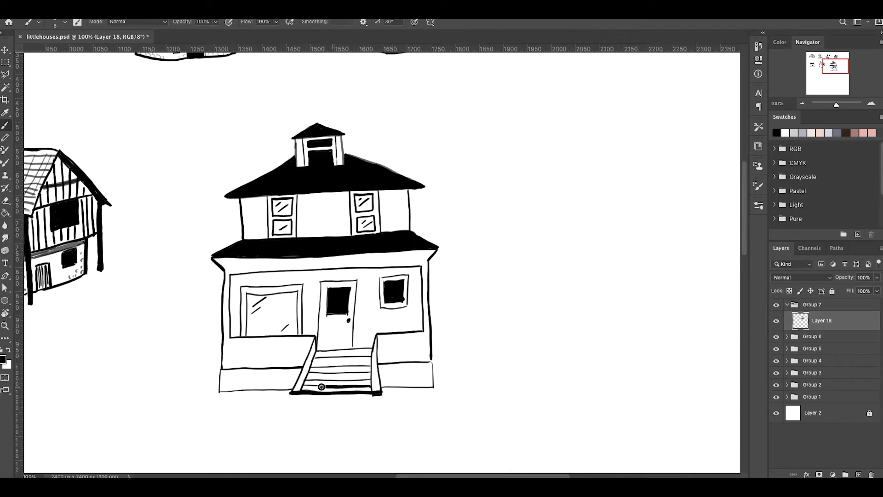
left_click_drag(371, 375, 308, 375)
left_click_drag(372, 358, 311, 357)
left_click_drag(377, 350, 315, 349)
left_click_drag(374, 367, 307, 367)
key("e")
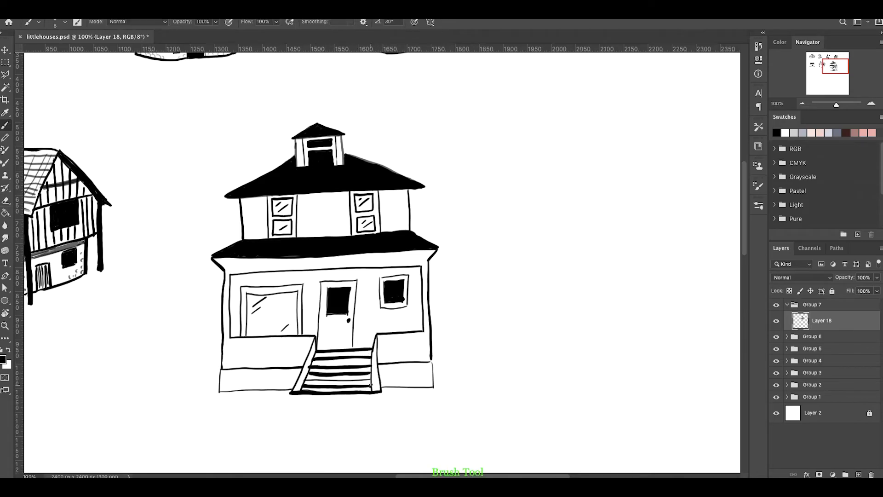
scroll(384, 395, "up", 1)
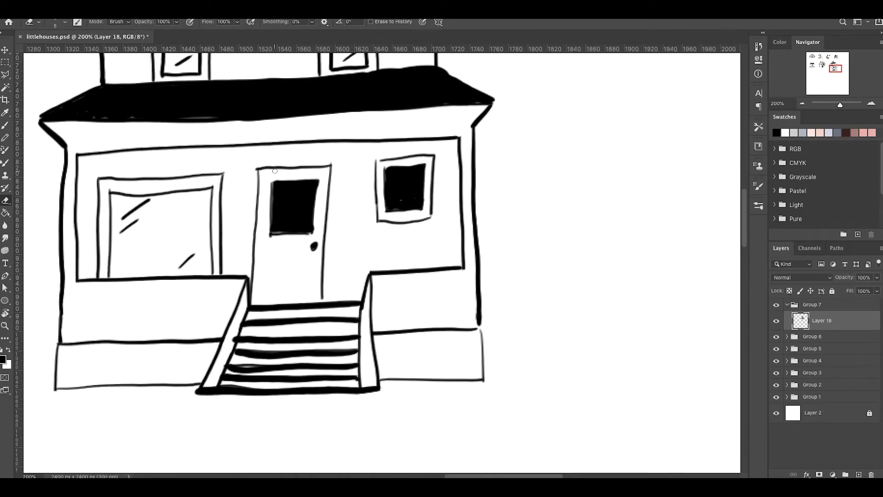
key("b")
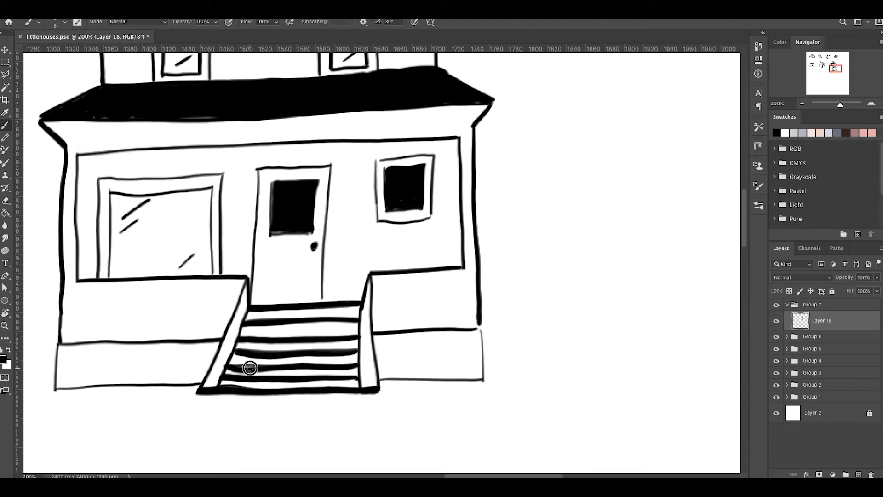
mouse_move(210, 190)
left_mouse_down()
mouse_move(211, 276)
mouse_move(110, 193)
left_mouse_up()
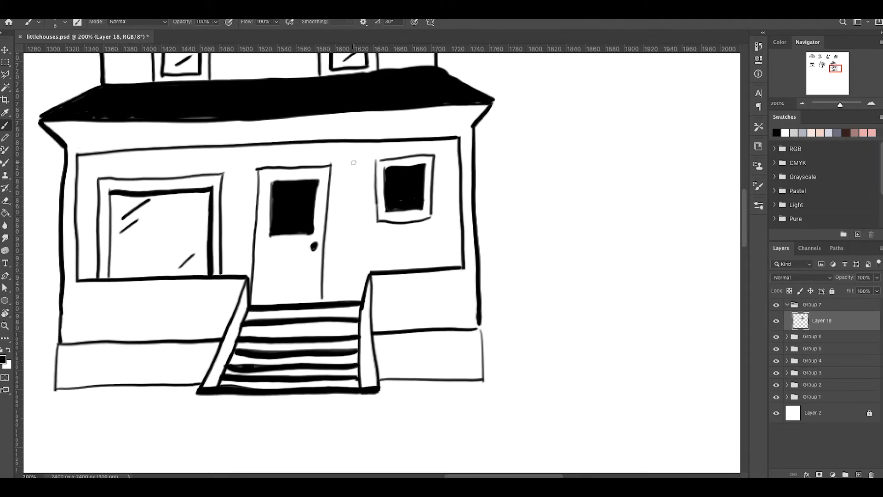
Step: Add a porch post between window and door, then erase the house's lower base lines
scroll(353, 163, "up", 5)
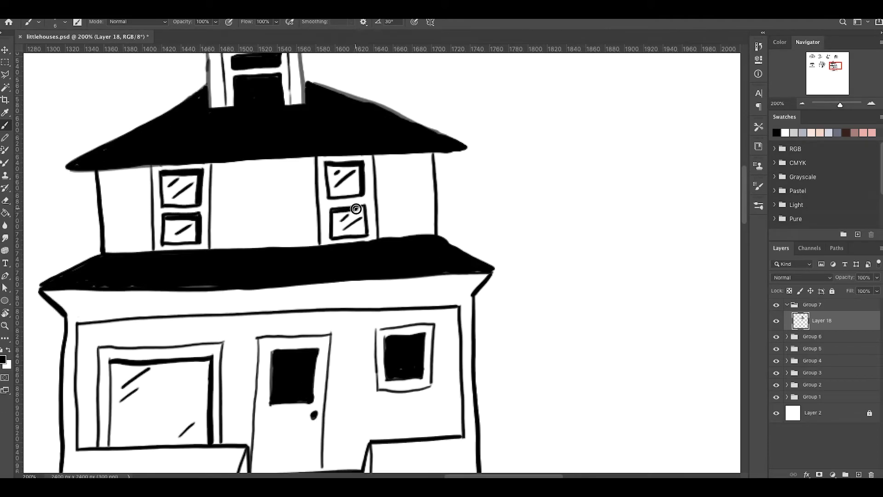
scroll(203, 211, "down", 3)
mouse_move(250, 243)
left_mouse_down()
mouse_move(248, 360)
mouse_move(236, 359)
left_mouse_up()
left_click_drag(472, 211, 67, 231)
scroll(69, 225, "down", 3)
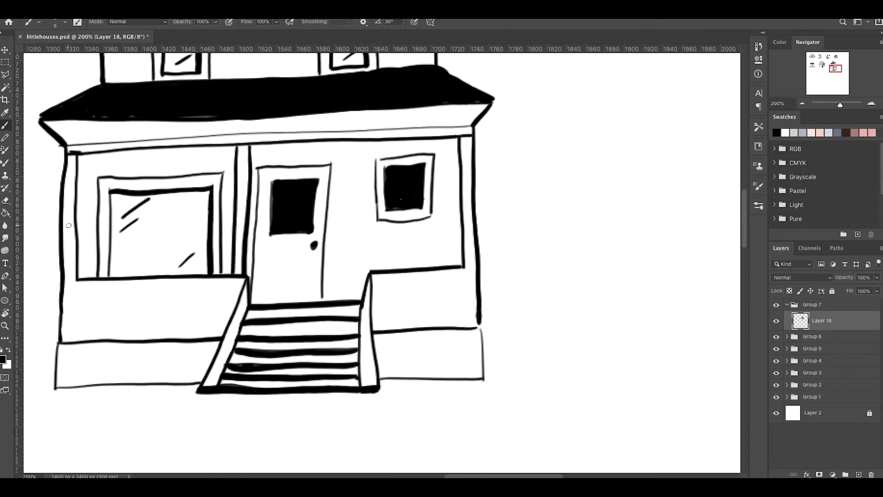
scroll(69, 225, "up", 2)
key("ctrl+minus")
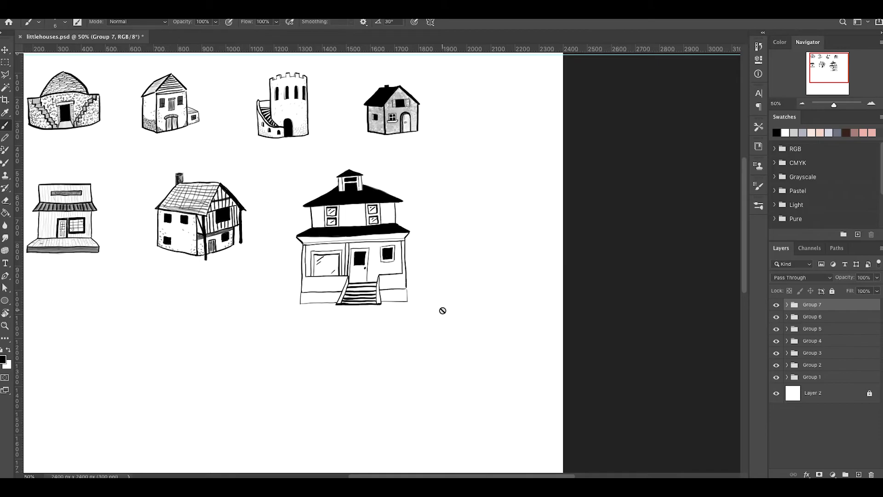
key("ctrl+plus")
key("e")
mouse_move(481, 368)
left_mouse_down()
mouse_move(466, 418)
mouse_move(57, 428)
left_mouse_up()
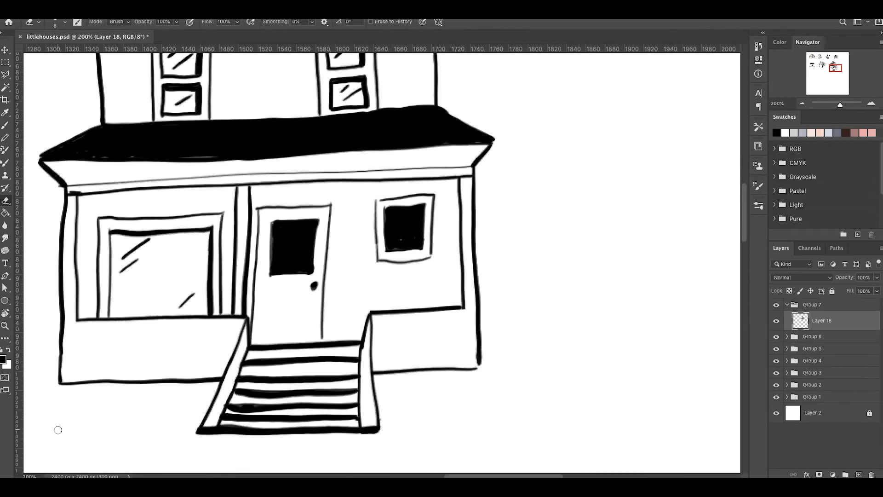
Step: Reselect Layer 18 and erase two thin white glints into the right window
left_click(788, 305)
key("ctrl+minus")
key("ctrl+minus")
key("ctrl+minus")
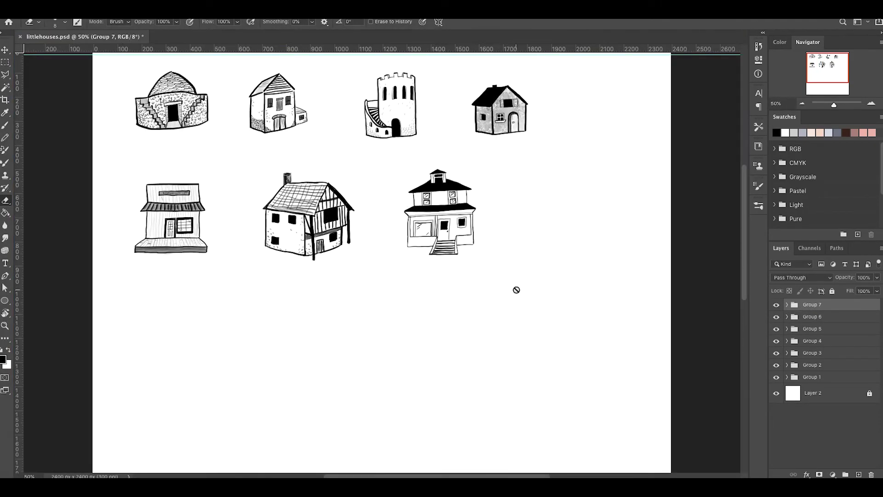
left_click(787, 305)
left_click(822, 320)
key("ctrl+plus")
key("ctrl+plus")
key("ctrl+plus")
scroll(442, 258, "right", 5)
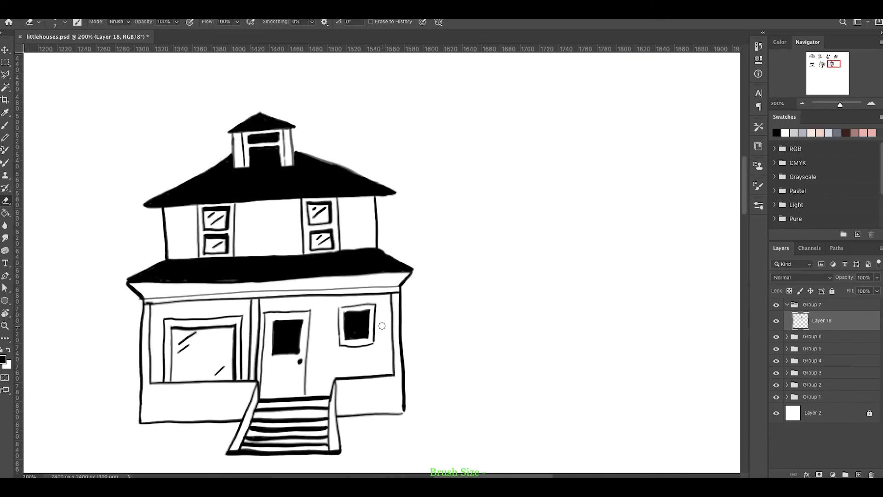
left_click_drag(349, 320, 356, 314)
key("ctrl+z")
key("bracketleft")
key("bracketleft")
left_click_drag(350, 330, 358, 320)
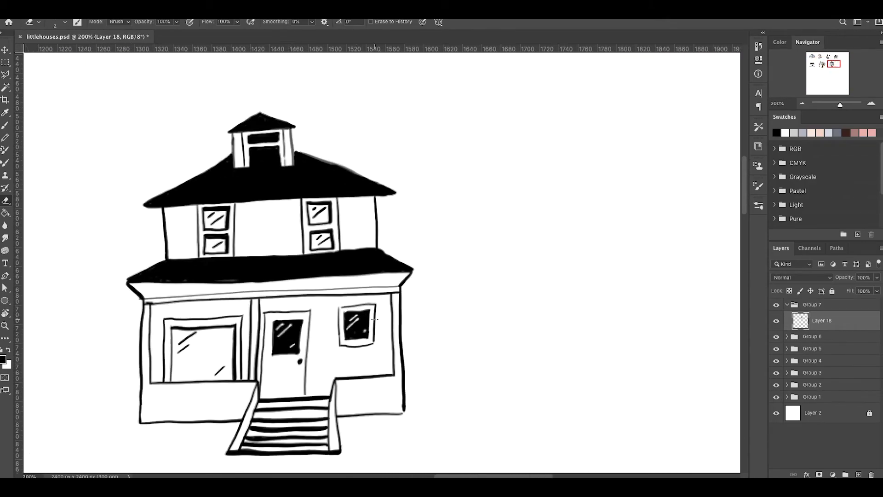
Step: Save the drawing and create a new group with a layer for the next building
key("ctrl+minus")
key("ctrl+minus")
key("ctrl+minus")
key("ctrl+s")
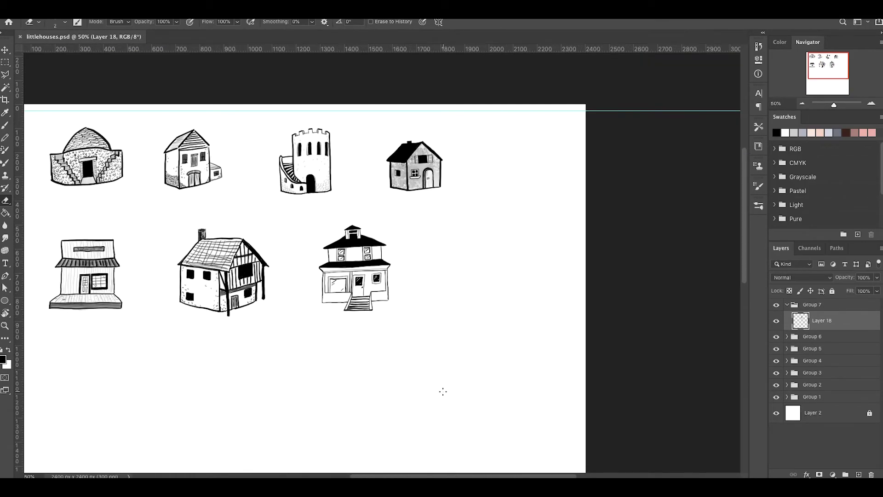
key("ctrl+plus")
key("ctrl+shift+alt+n")
key("ctrl+g")
Step: Draw the storefront box with a black-filled top band and two lines across the middle
key("b")
left_click_drag(329, 204, 339, 293)
key("ctrl+z")
mouse_move(454, 191)
left_mouse_down()
mouse_move(453, 290)
mouse_move(339, 229)
left_mouse_up()
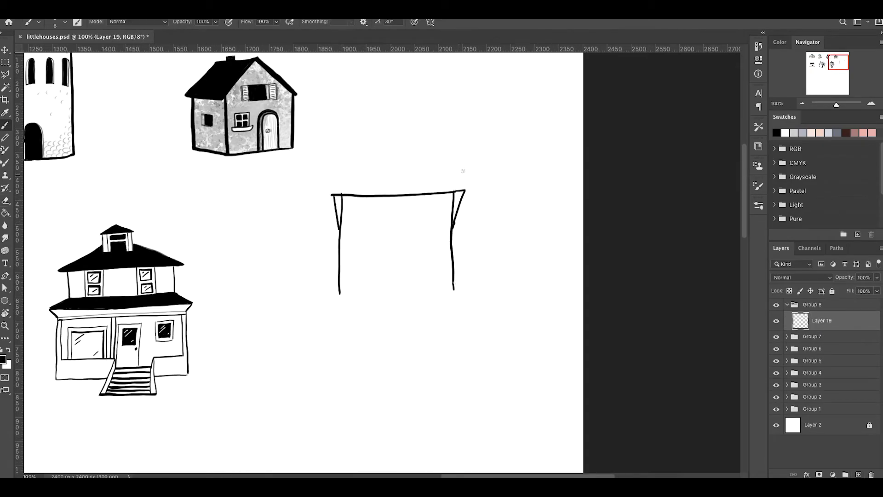
left_click_drag(458, 198, 341, 202)
mouse_move(463, 191)
left_mouse_down()
mouse_move(334, 197)
mouse_move(340, 220)
left_mouse_up()
key("e")
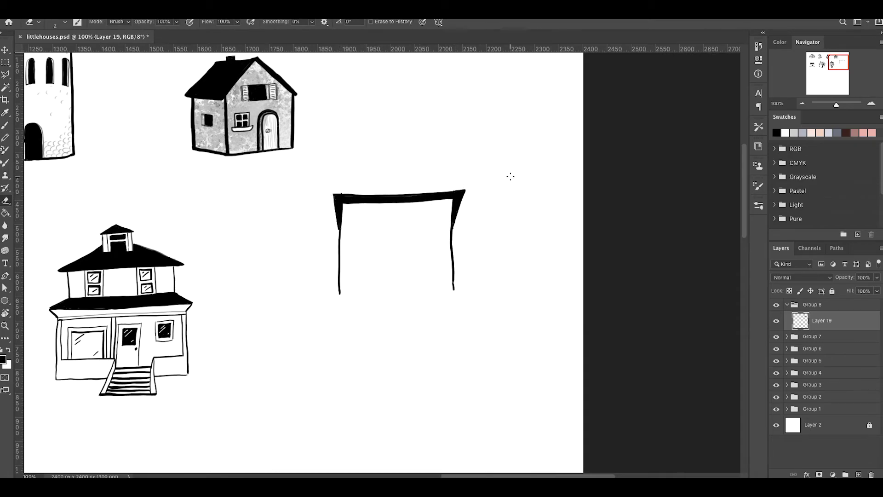
key("b")
left_click_drag(451, 245, 339, 253)
left_click_drag(451, 250, 339, 259)
left_click_drag(454, 289, 337, 295)
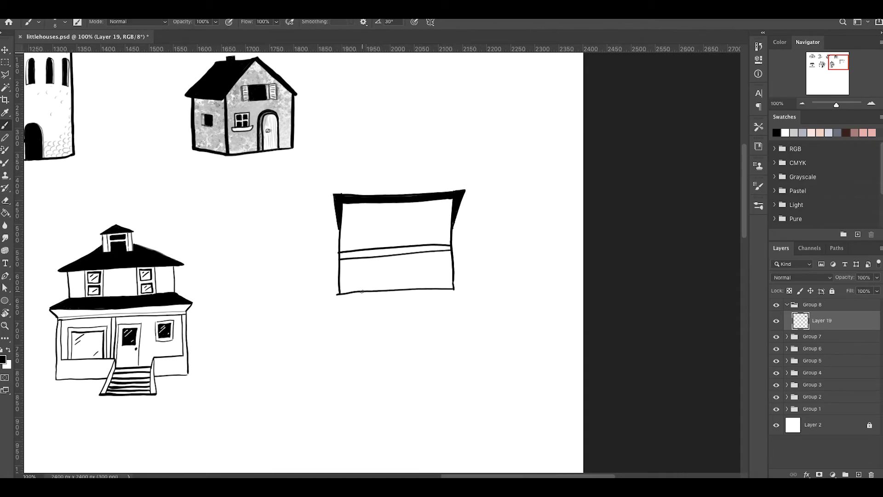
Step: Outline the awning's slanted edge and lower lines, then the lower wall and base line
left_click_drag(454, 290, 476, 316)
left_click_drag(471, 310, 372, 312)
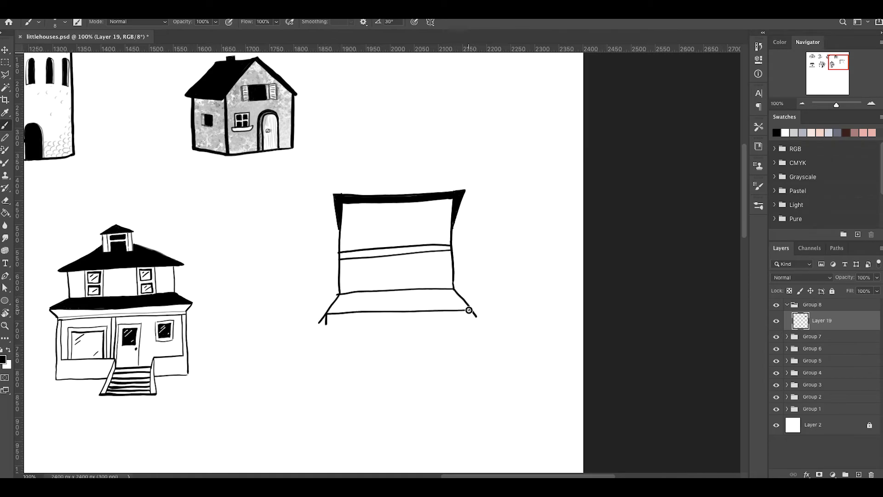
left_click_drag(471, 319, 328, 324)
key("e")
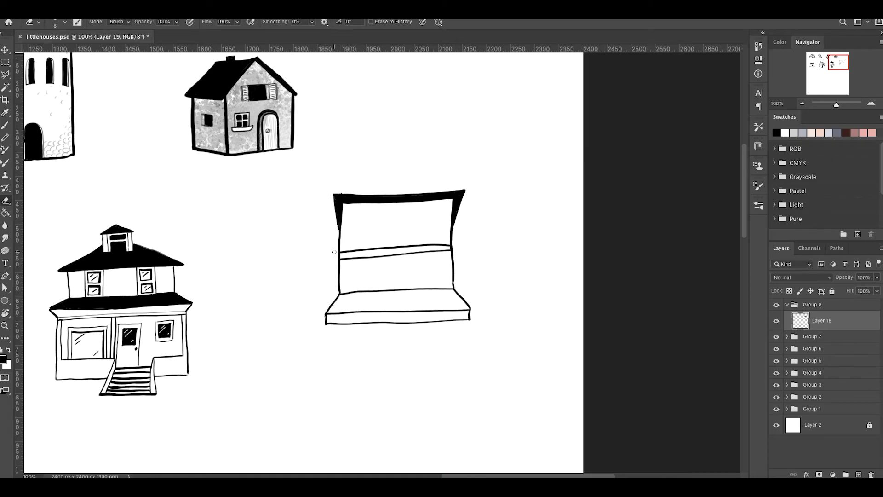
key("b")
left_click_drag(339, 354, 339, 380)
left_click_drag(339, 380, 454, 376)
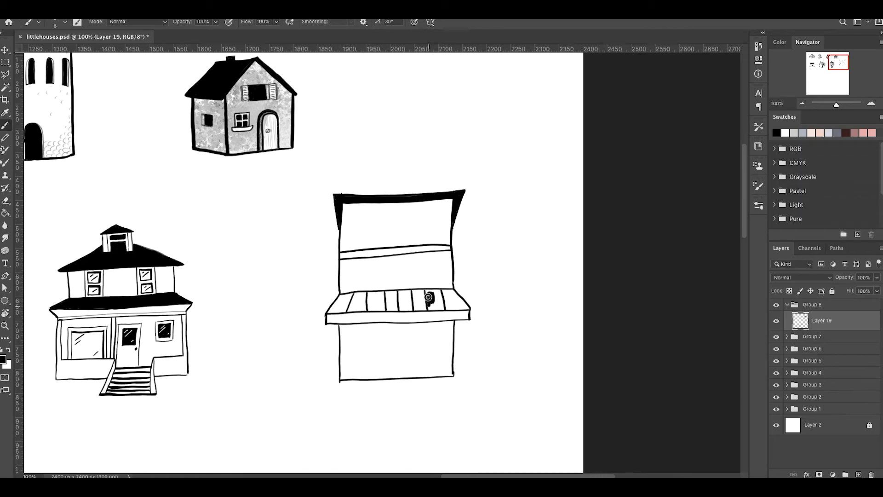
Step: Paint the middle and left awning stripes black and thicken the awning's right edge
key("ctrl+plus")
mouse_move(432, 323)
left_mouse_down()
mouse_move(427, 351)
mouse_move(366, 340)
mouse_move(376, 357)
left_mouse_up()
mouse_move(318, 329)
left_mouse_down()
mouse_move(296, 332)
mouse_move(282, 354)
mouse_move(303, 347)
left_mouse_up()
mouse_move(524, 317)
left_mouse_down()
mouse_move(550, 348)
mouse_move(504, 351)
mouse_move(492, 322)
left_mouse_up()
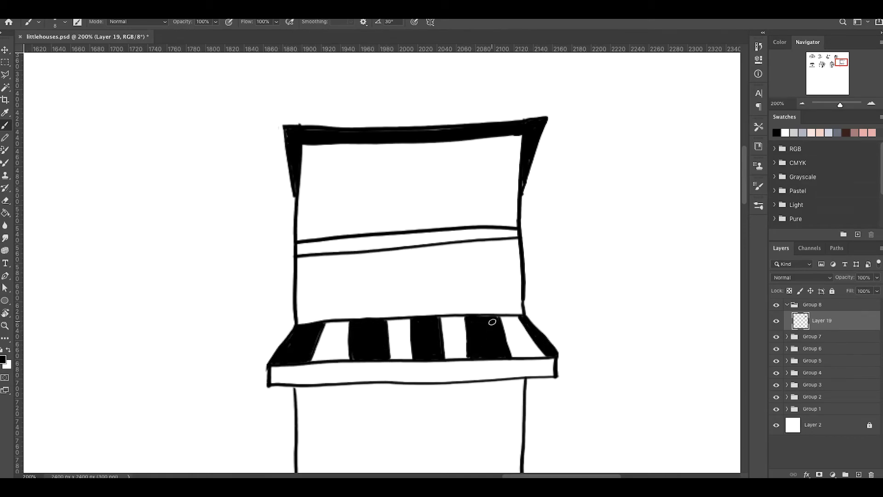
left_click_drag(528, 233, 481, 200)
key("bracketleft")
key("bracketleft")
key("bracketleft")
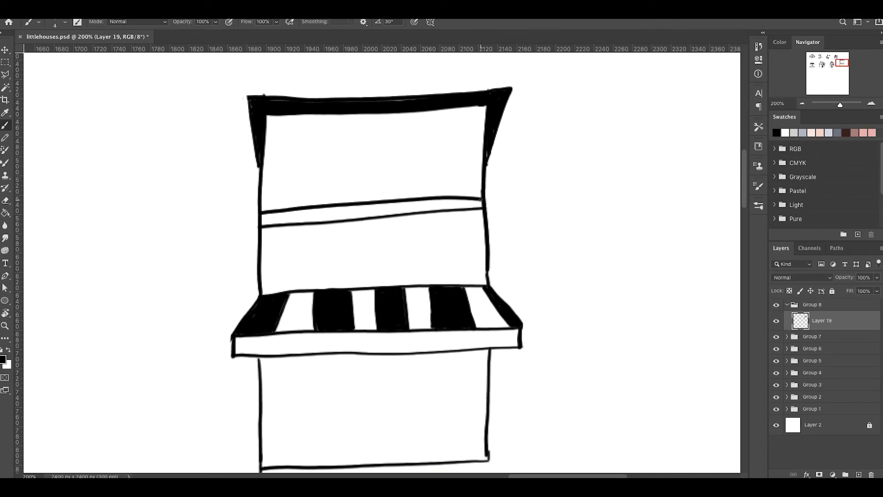
Step: Outline an upper window, a second upper door, the ledge and the sign panel
key("e")
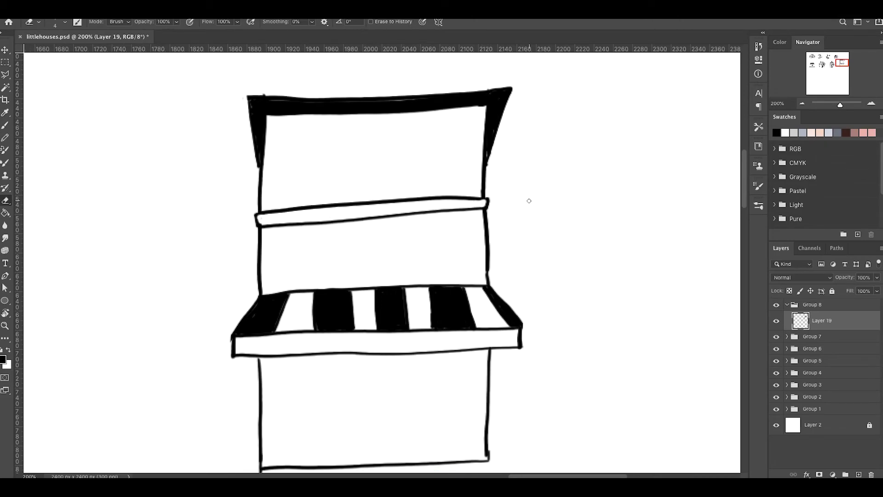
key("b")
mouse_move(445, 195)
left_mouse_down()
mouse_move(408, 170)
mouse_move(411, 196)
left_mouse_up()
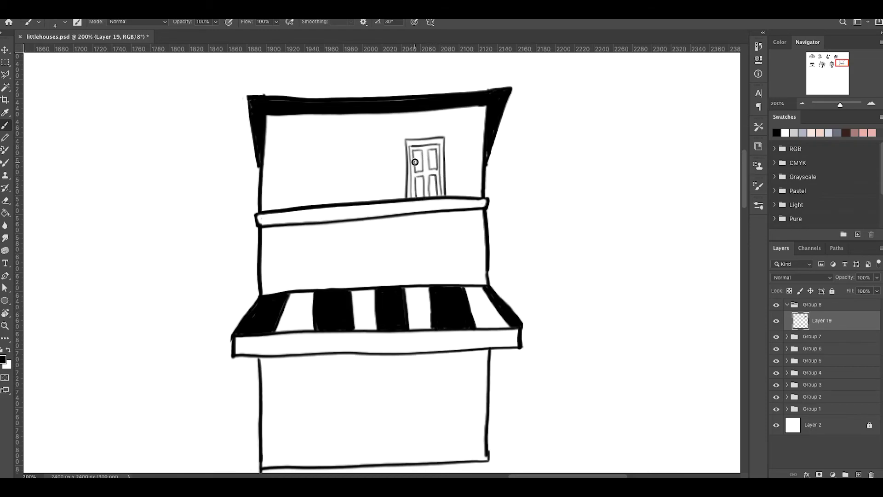
left_click_drag(350, 201, 310, 192)
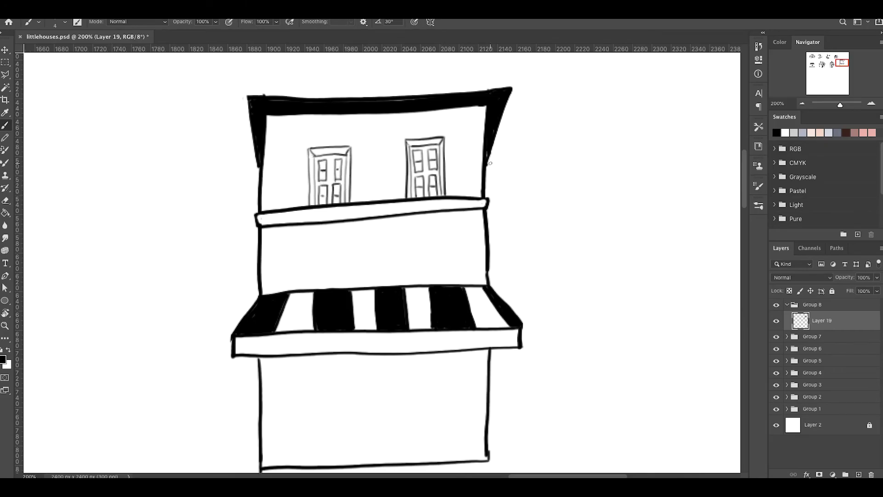
left_click_drag(259, 222, 487, 202)
mouse_move(286, 251)
left_mouse_down()
mouse_move(463, 219)
mouse_move(462, 240)
left_mouse_up()
left_click_drag(286, 252, 462, 240)
Step: Draw two doors above the awning with pane divisions and a knob
left_click_drag(312, 289, 351, 289)
left_click_drag(406, 251, 407, 285)
mouse_move(407, 251)
left_mouse_down()
mouse_move(447, 284)
mouse_move(426, 285)
left_mouse_up()
left_click_drag(334, 276, 344, 276)
left_click_drag(334, 281, 334, 287)
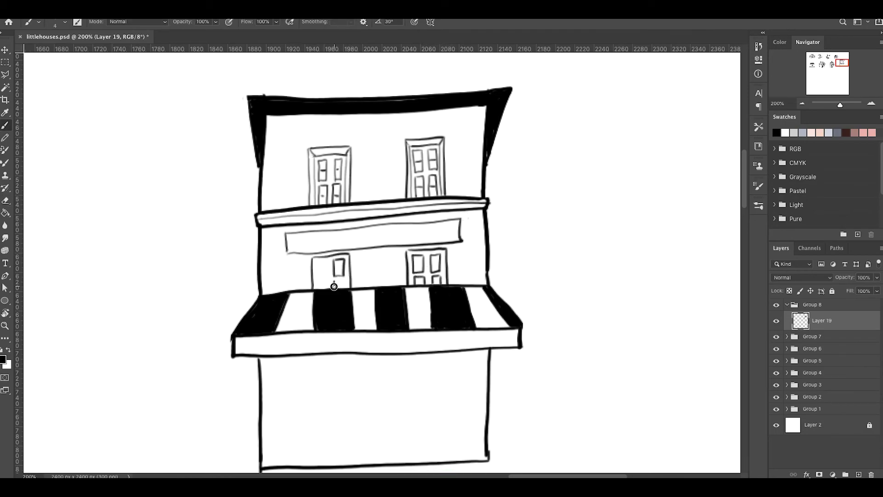
Step: Fill the lower and upper window panes solid black
left_click_drag(437, 258, 436, 270)
left_click_drag(418, 269, 416, 258)
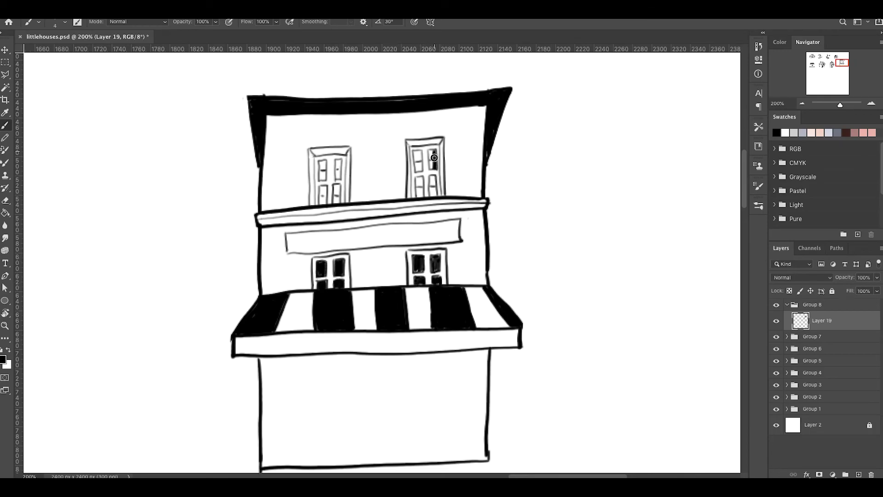
left_click_drag(435, 158, 434, 197)
left_click_drag(418, 197, 418, 178)
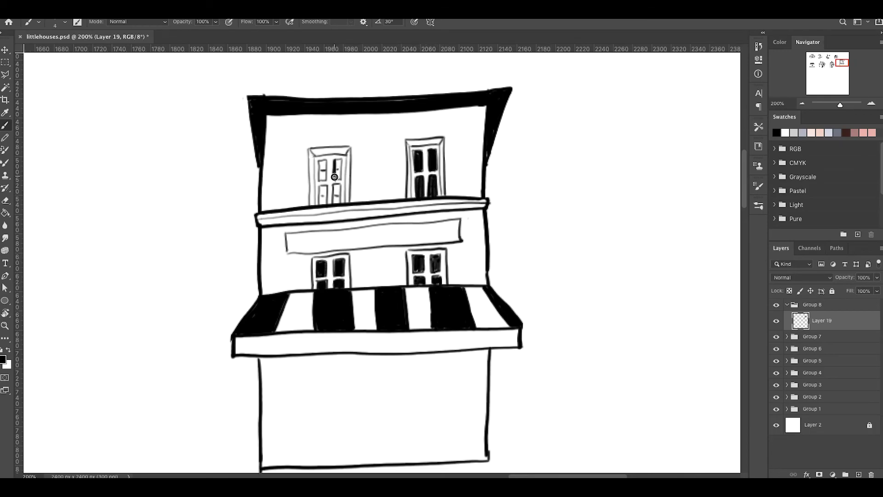
left_click_drag(326, 161, 322, 186)
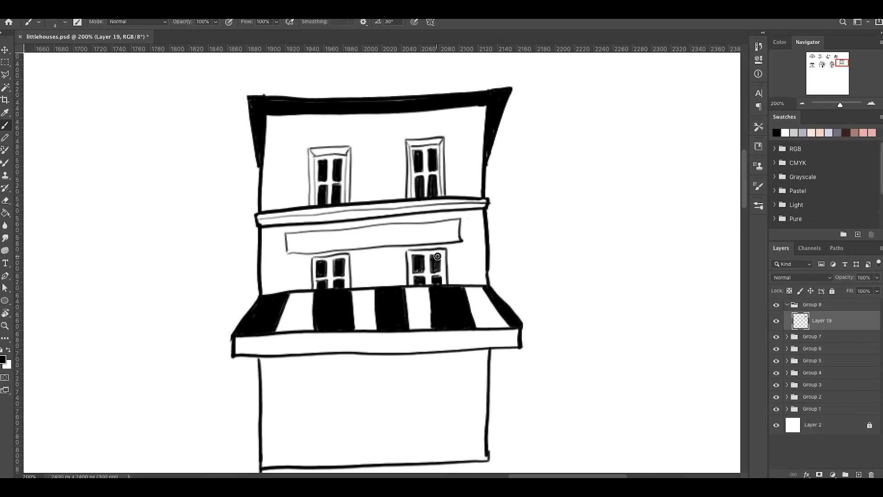
Step: Erase a thin white line inside the roof and white glints into all window panes
key("e")
mouse_move(487, 156)
left_mouse_down()
mouse_move(497, 99)
mouse_move(259, 108)
mouse_move(262, 157)
left_mouse_up()
key("ctrl+plus")
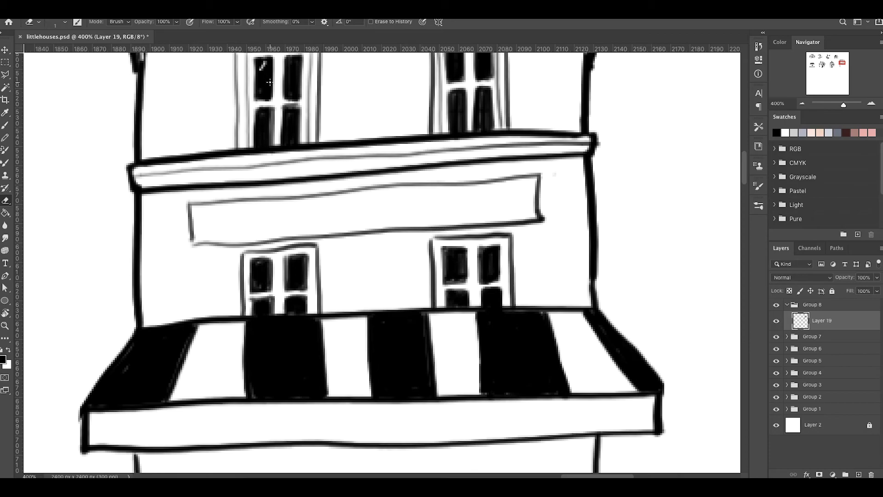
left_click_drag(297, 63, 286, 105)
left_click_drag(475, 144, 470, 152)
left_click_drag(450, 155, 444, 172)
left_click_drag(255, 170, 249, 184)
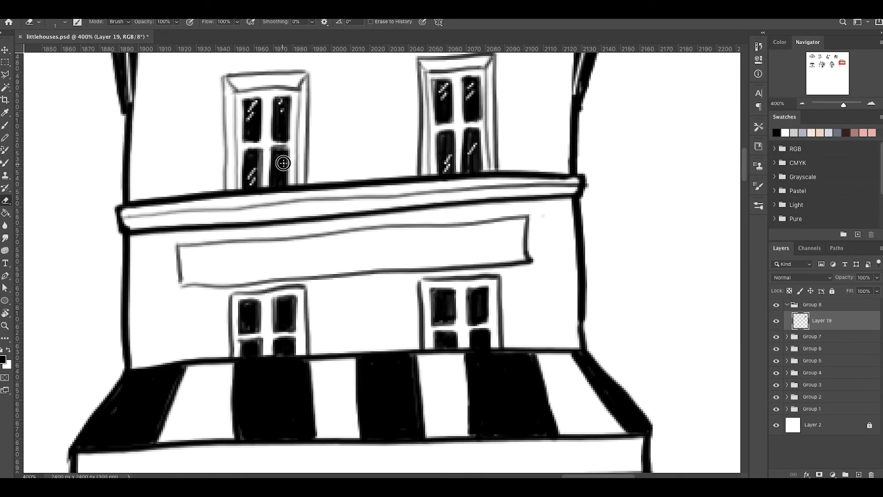
left_click_drag(282, 298, 276, 315)
left_click_drag(287, 343, 244, 354)
mouse_move(481, 292)
left_mouse_down()
mouse_move(471, 308)
mouse_move(472, 348)
left_mouse_up()
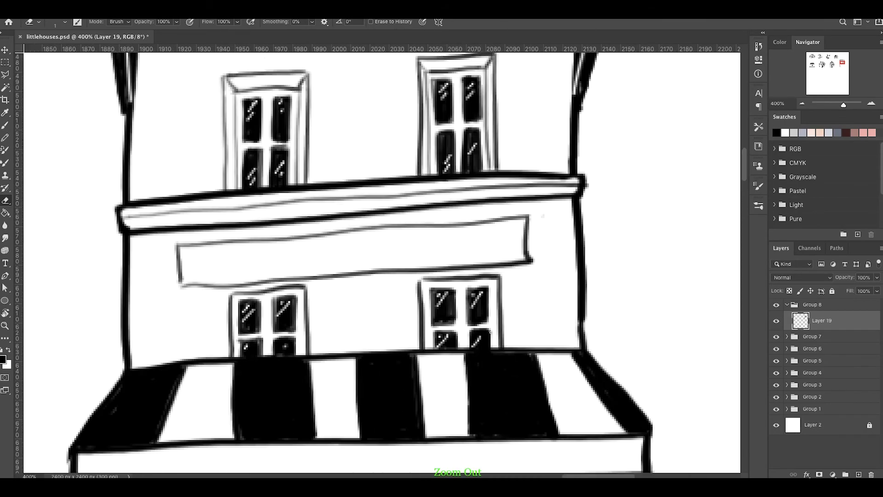
Step: Zoom out and add a new empty layer for the lettering
key("ctrl+minus")
key("ctrl+minus")
key("b")
key("ctrl+shift+alt+n")
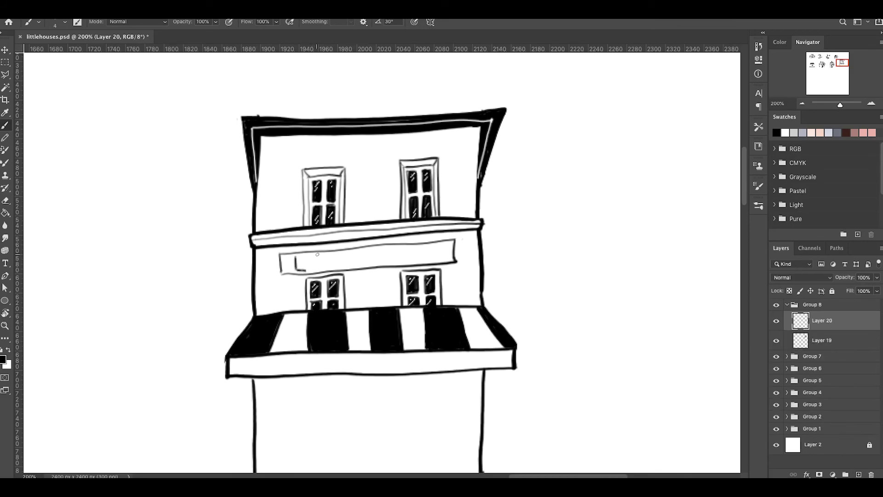
Step: Hand-letter LE CONSULAT on the sign panel
left_click_drag(352, 254, 352, 254)
left_click_drag(370, 265, 380, 249)
left_click_drag(395, 251, 393, 262)
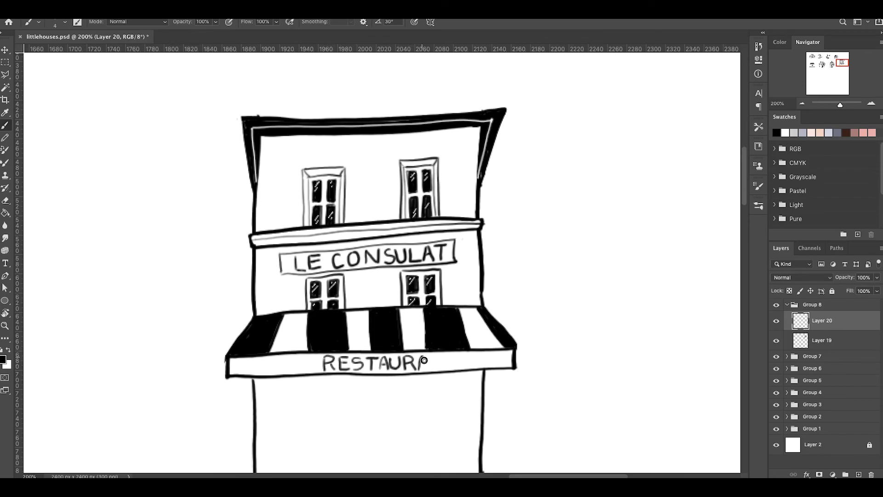
Step: Nudge the RESTAURANT lettering left with the Move tool to centre it on the awning
key("v")
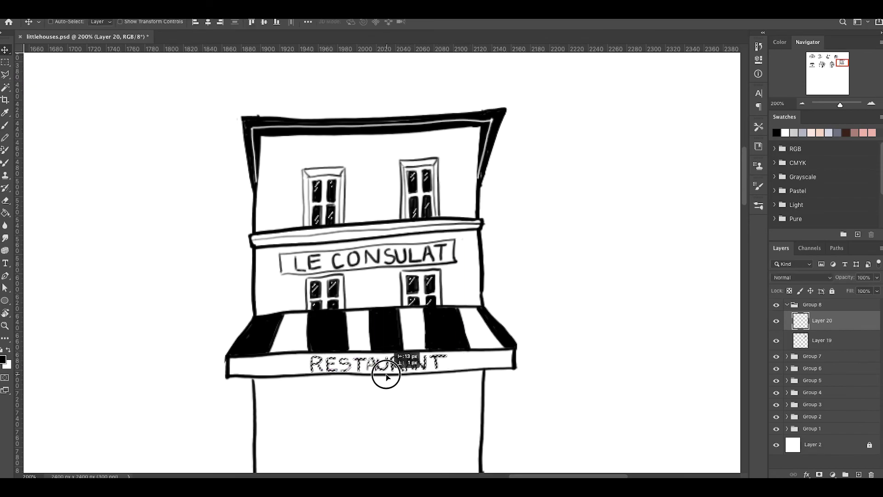
left_click_drag(398, 376, 386, 376)
key("b")
scroll(71, 247, "down", 2)
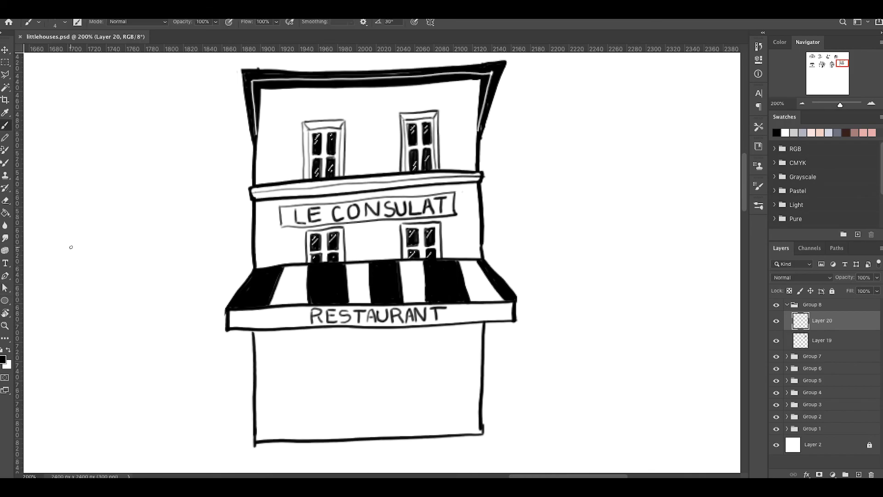
key("ctrl+shift+alt+n")
Step: Sketch the double door outline and centre lines under the awning, erasing a stray line
left_click_drag(356, 382, 357, 435)
left_click_drag(414, 329, 416, 433)
left_click_drag(343, 328, 345, 437)
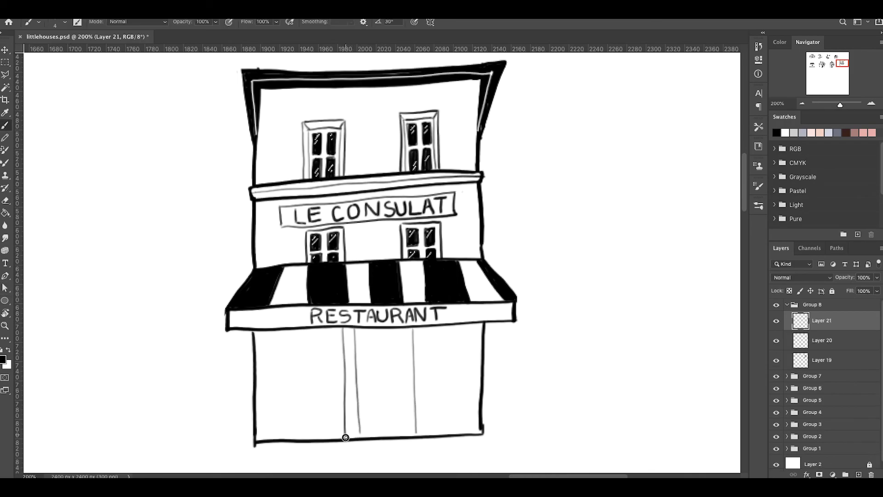
mouse_move(345, 347)
left_mouse_down()
mouse_move(412, 344)
mouse_move(380, 436)
left_mouse_up()
mouse_move(412, 350)
left_mouse_down()
mouse_move(399, 351)
mouse_move(374, 402)
mouse_move(408, 400)
left_mouse_up()
key("e")
mouse_move(385, 352)
left_mouse_down()
mouse_move(384, 421)
mouse_move(376, 350)
mouse_move(384, 427)
left_mouse_up()
key("b")
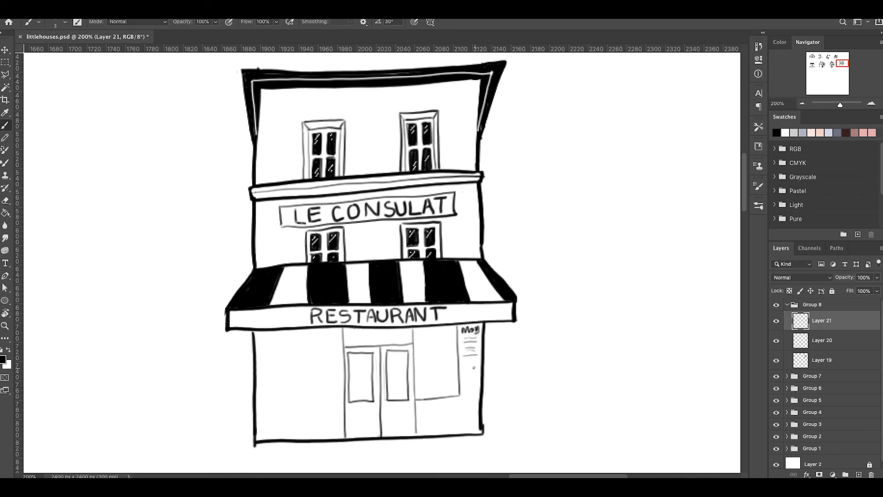
Step: Sketch the right menu board, outline the left shop window, and scribble menu text
left_click_drag(464, 341, 482, 393)
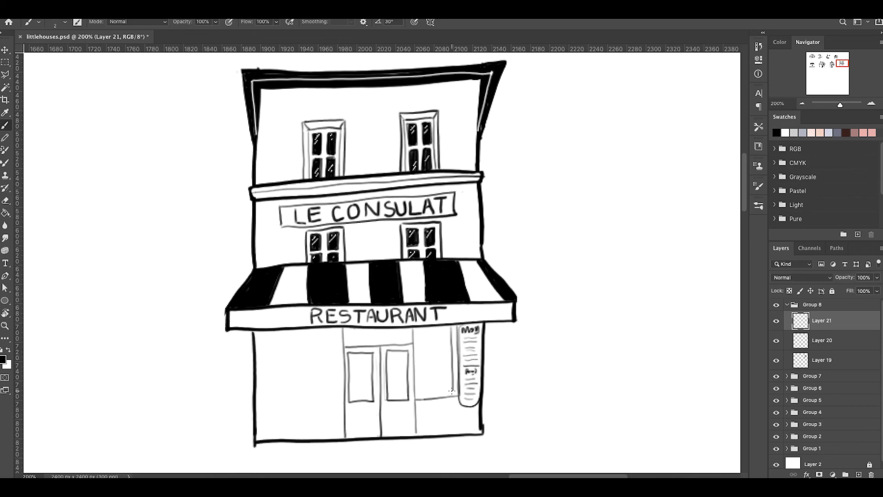
left_click_drag(276, 342, 323, 397)
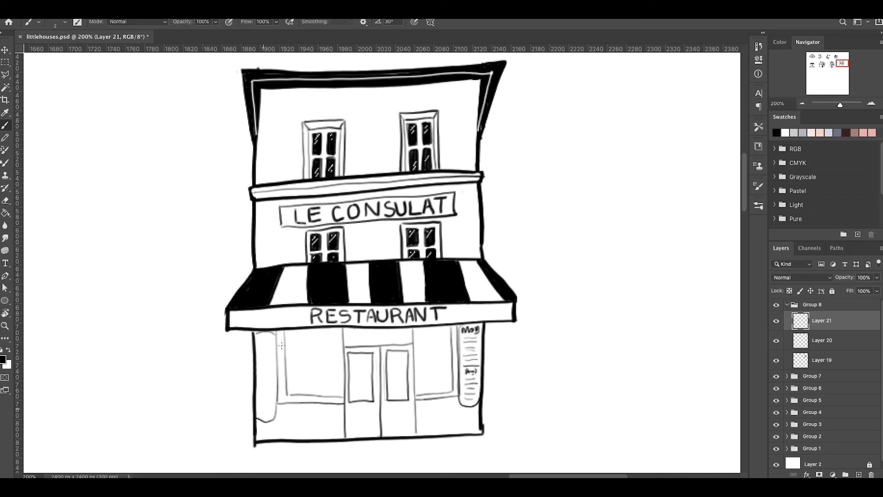
key("bracketleft")
mouse_move(261, 394)
left_mouse_down()
mouse_move(276, 396)
mouse_move(273, 381)
left_mouse_up()
left_click_drag(262, 401, 271, 403)
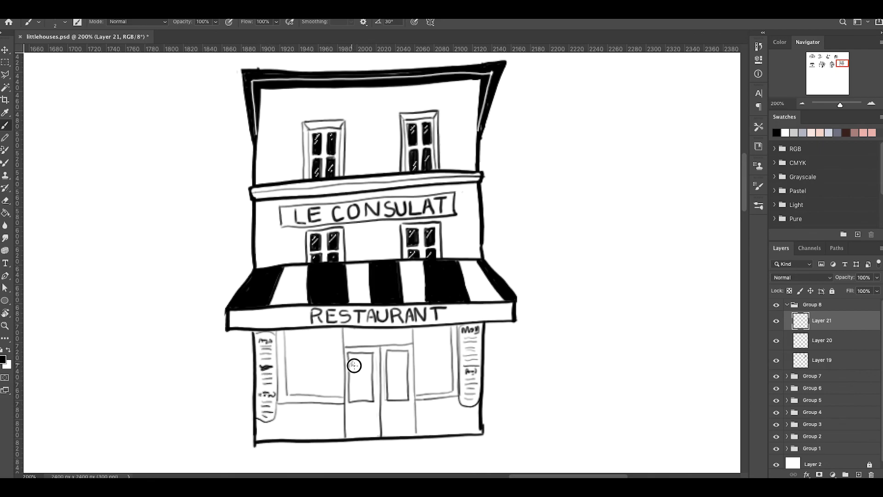
Step: On the building's base layer, fill both shop windows solid black
key("bracketright")
key("bracketright")
key("bracketright")
key("alt+bracketleft")
key("alt+bracketleft")
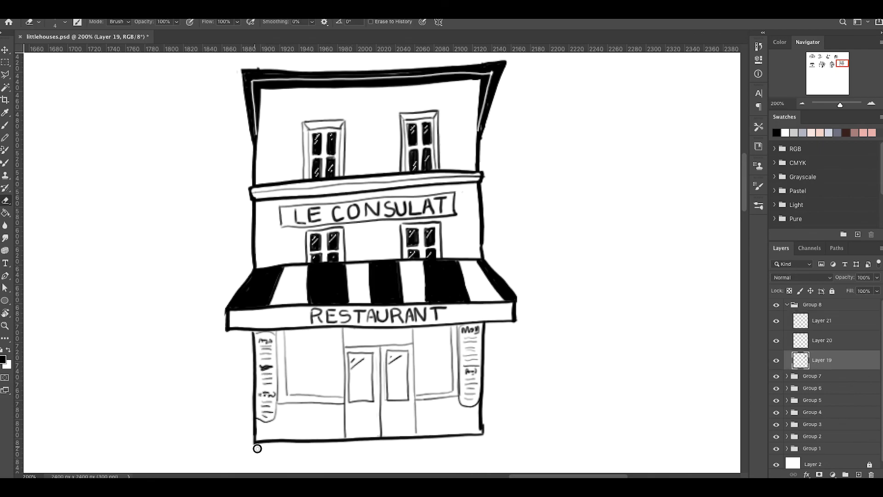
key("bracketright")
key("bracketright")
key("bracketright")
mouse_move(421, 350)
left_mouse_down()
mouse_move(418, 339)
mouse_move(450, 374)
left_mouse_up()
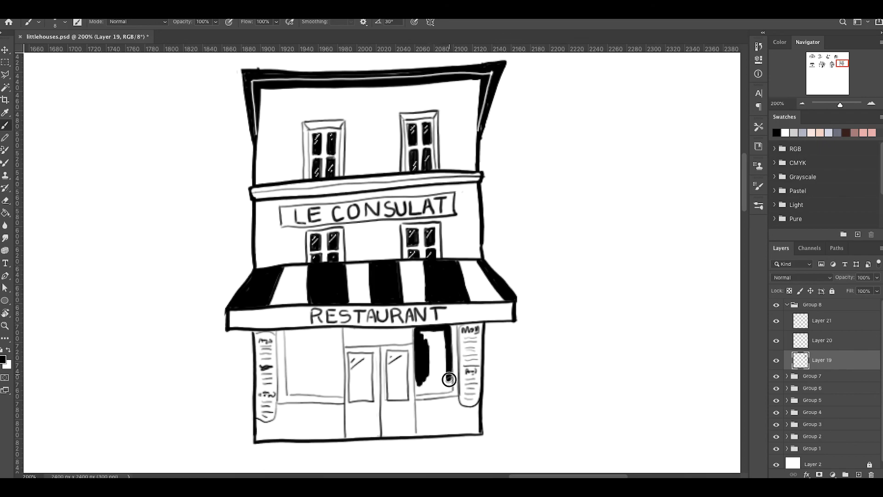
left_click_drag(447, 331, 424, 385)
mouse_move(294, 333)
left_mouse_down()
mouse_move(299, 368)
mouse_move(310, 364)
left_mouse_up()
key("ctrl+z")
mouse_move(291, 332)
left_mouse_down()
mouse_move(289, 387)
mouse_move(338, 335)
mouse_move(310, 387)
mouse_move(333, 351)
mouse_move(414, 342)
mouse_move(408, 395)
left_mouse_up()
key("bracketleft")
key("bracketleft")
key("bracketleft")
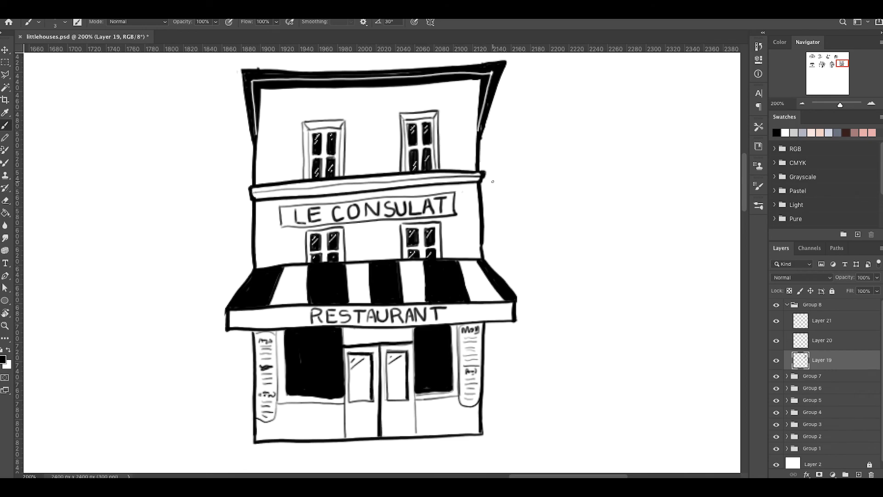
key("e")
key("ctrl+minus")
key("ctrl+minus")
key("ctrl+minus")
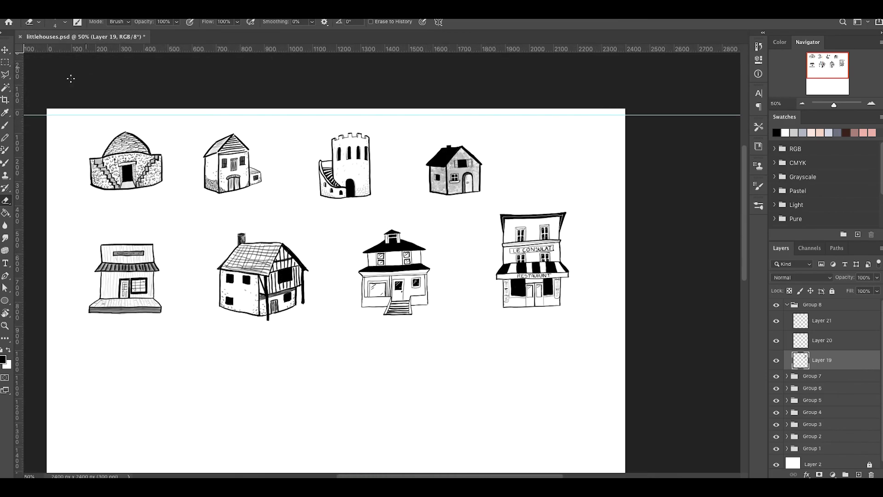
Step: Save the file and marquee-select the top strip holding all eight buildings
key("ctrl+s")
key("m")
left_click_drag(71, 78, 627, 353)
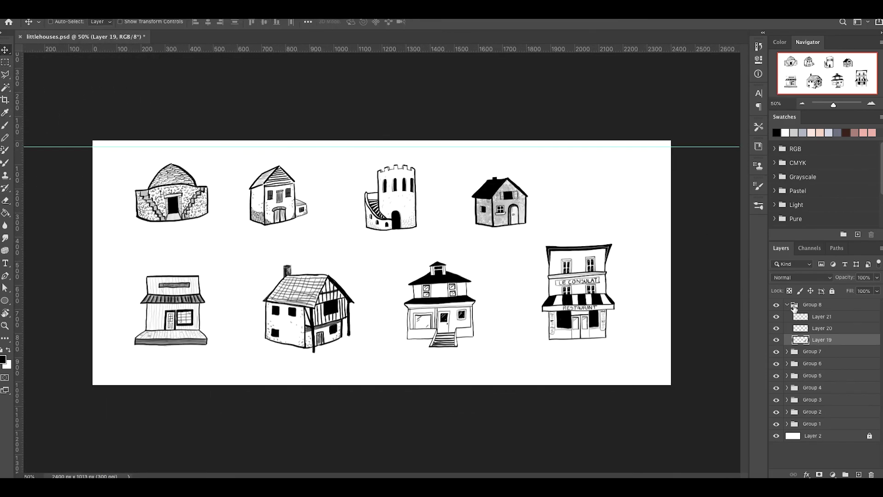